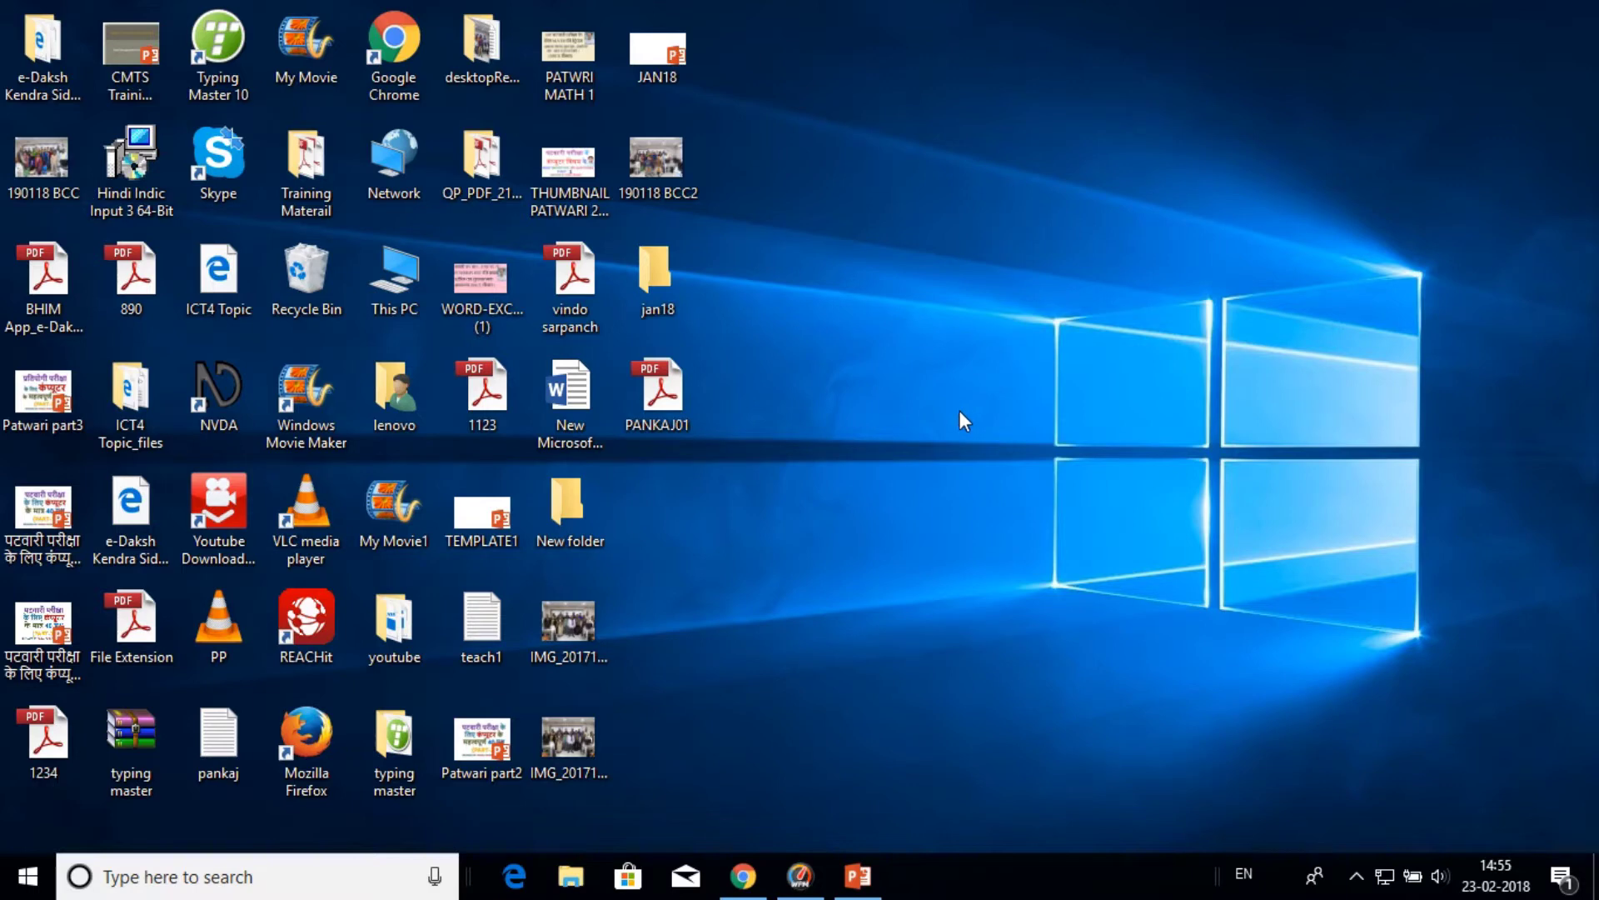
# - Launch Excel 2016 by searching 'EX' from the Windows Start menu
pyautogui.click(11, 892)
pyautogui.write('EX')
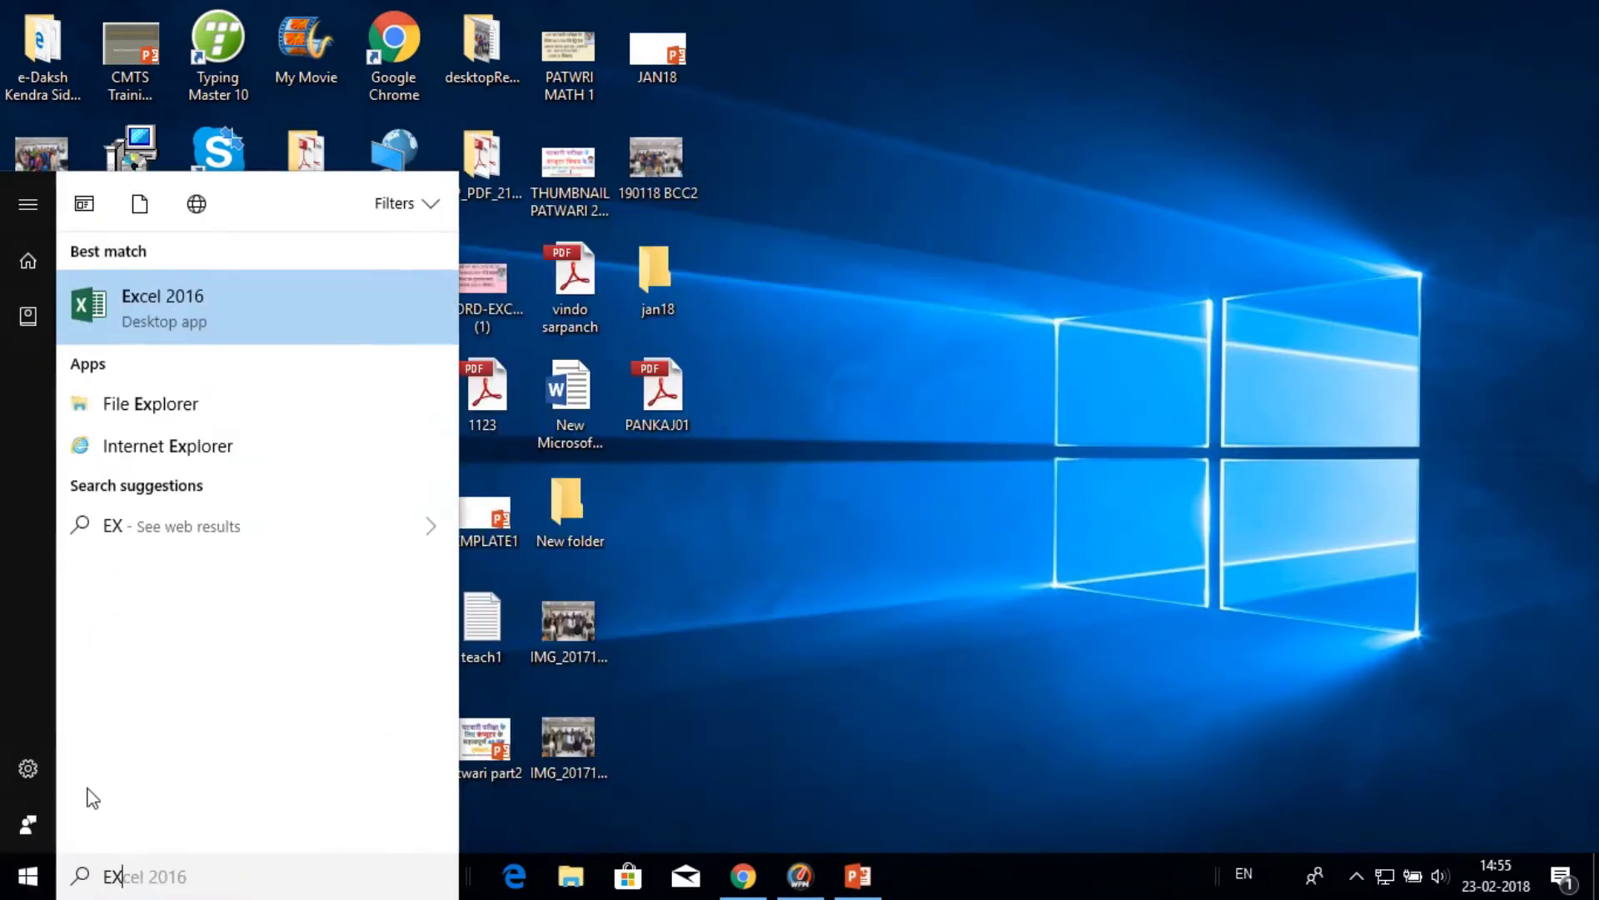
pyautogui.click(161, 337)
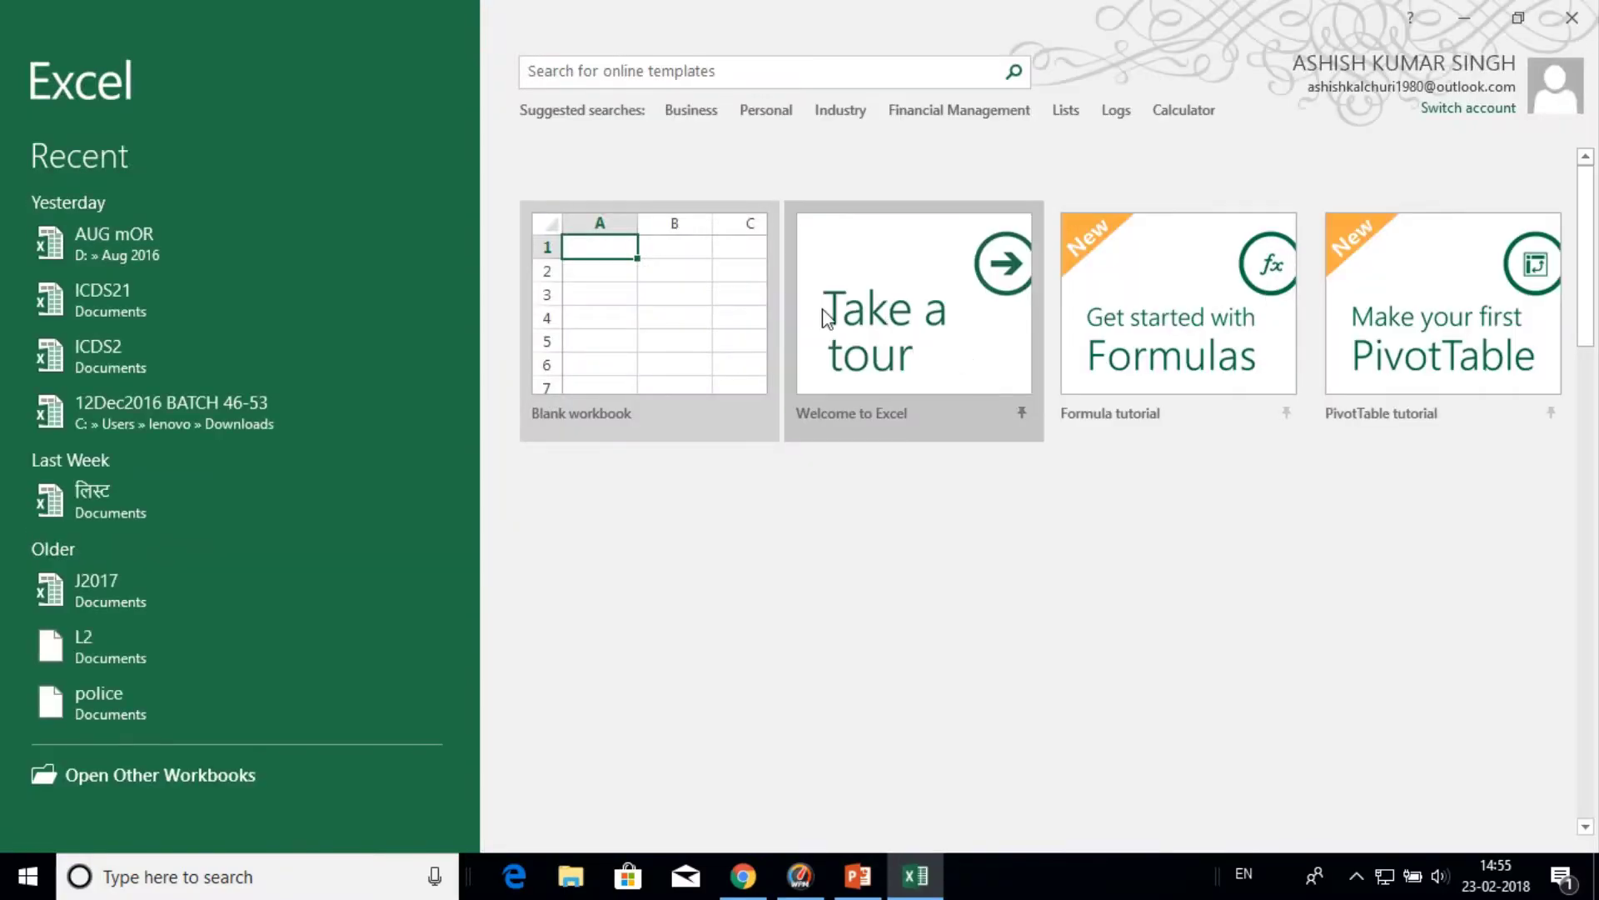
# - Create a blank workbook, zoom the sheet to 150%, and select cell B2
pyautogui.click(664, 339)
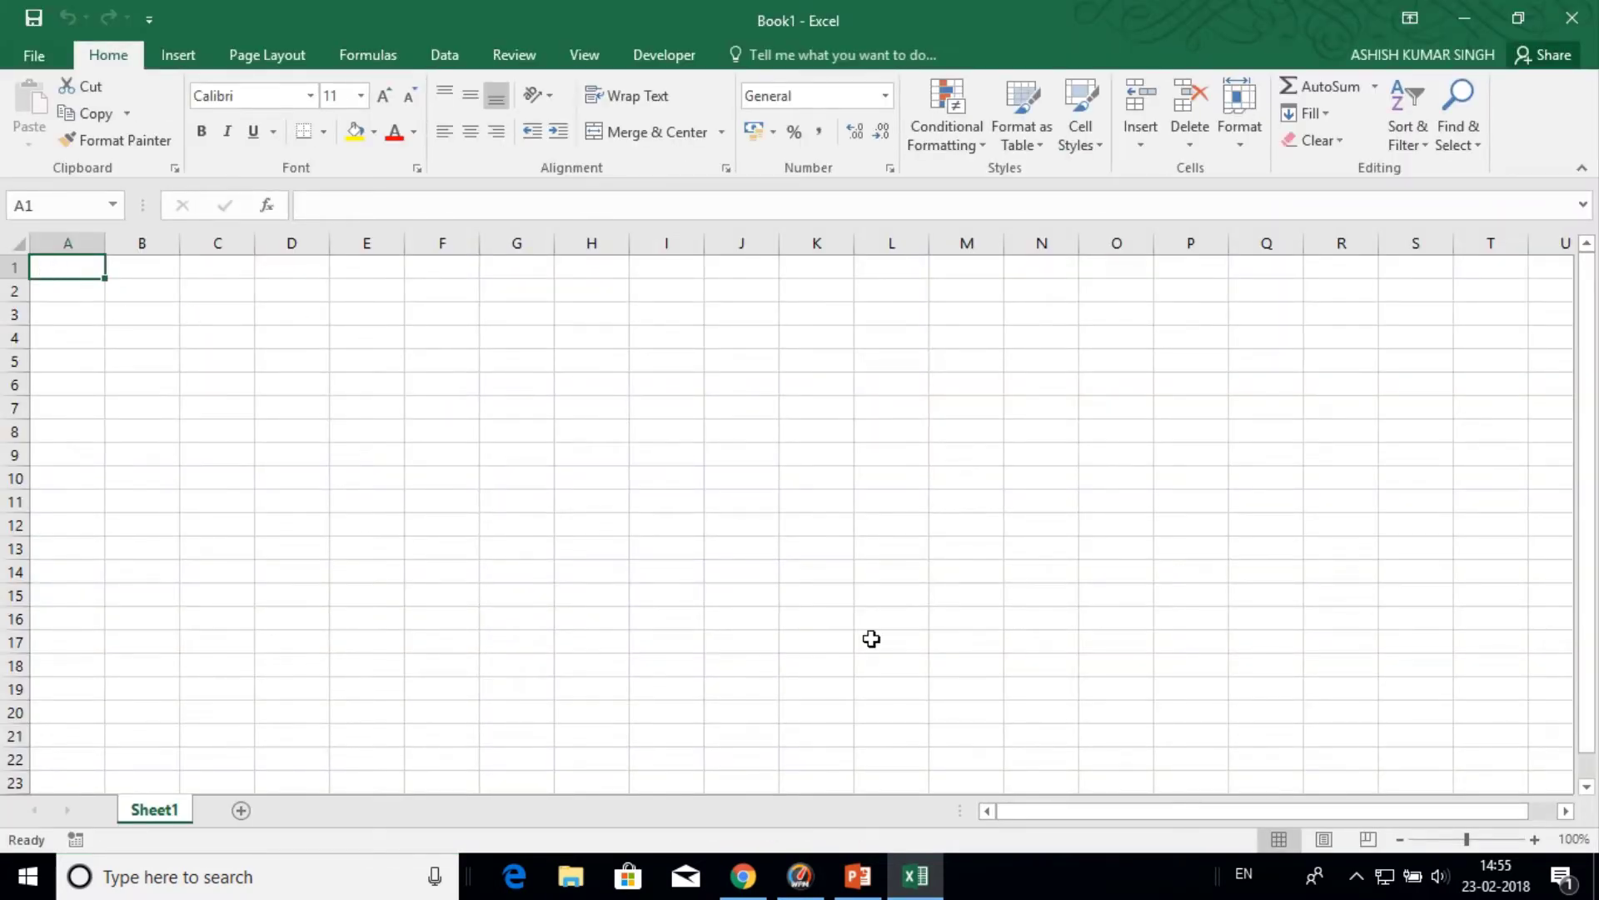
pyautogui.click(1534, 839)
pyautogui.click(1535, 839)
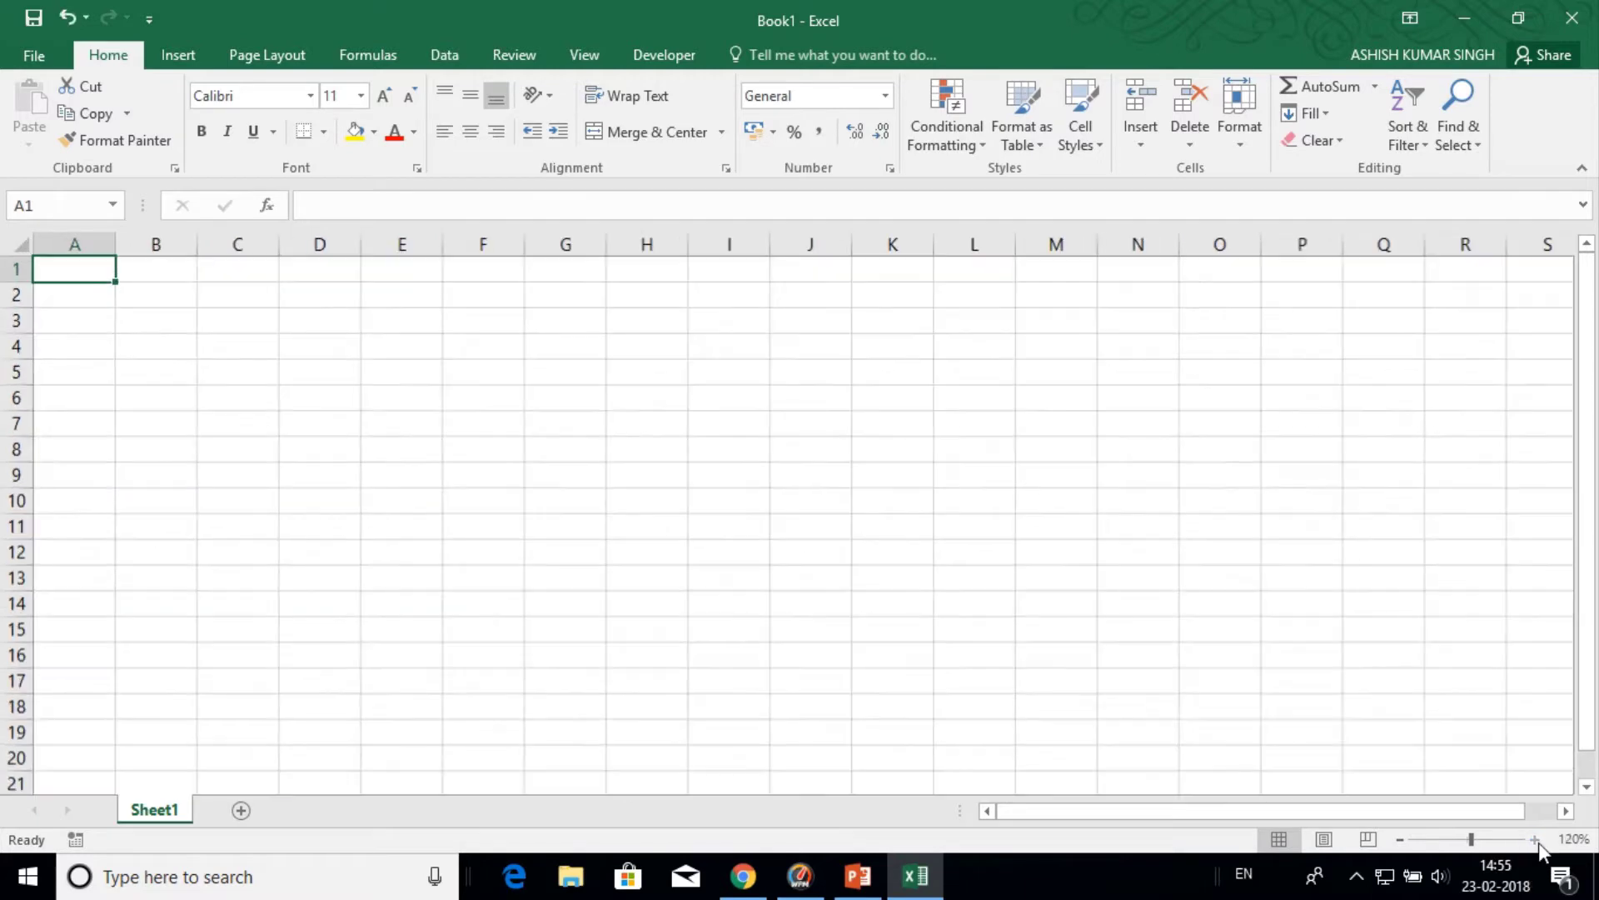
pyautogui.click(1535, 839)
pyautogui.click(1534, 839)
pyautogui.click(1535, 839)
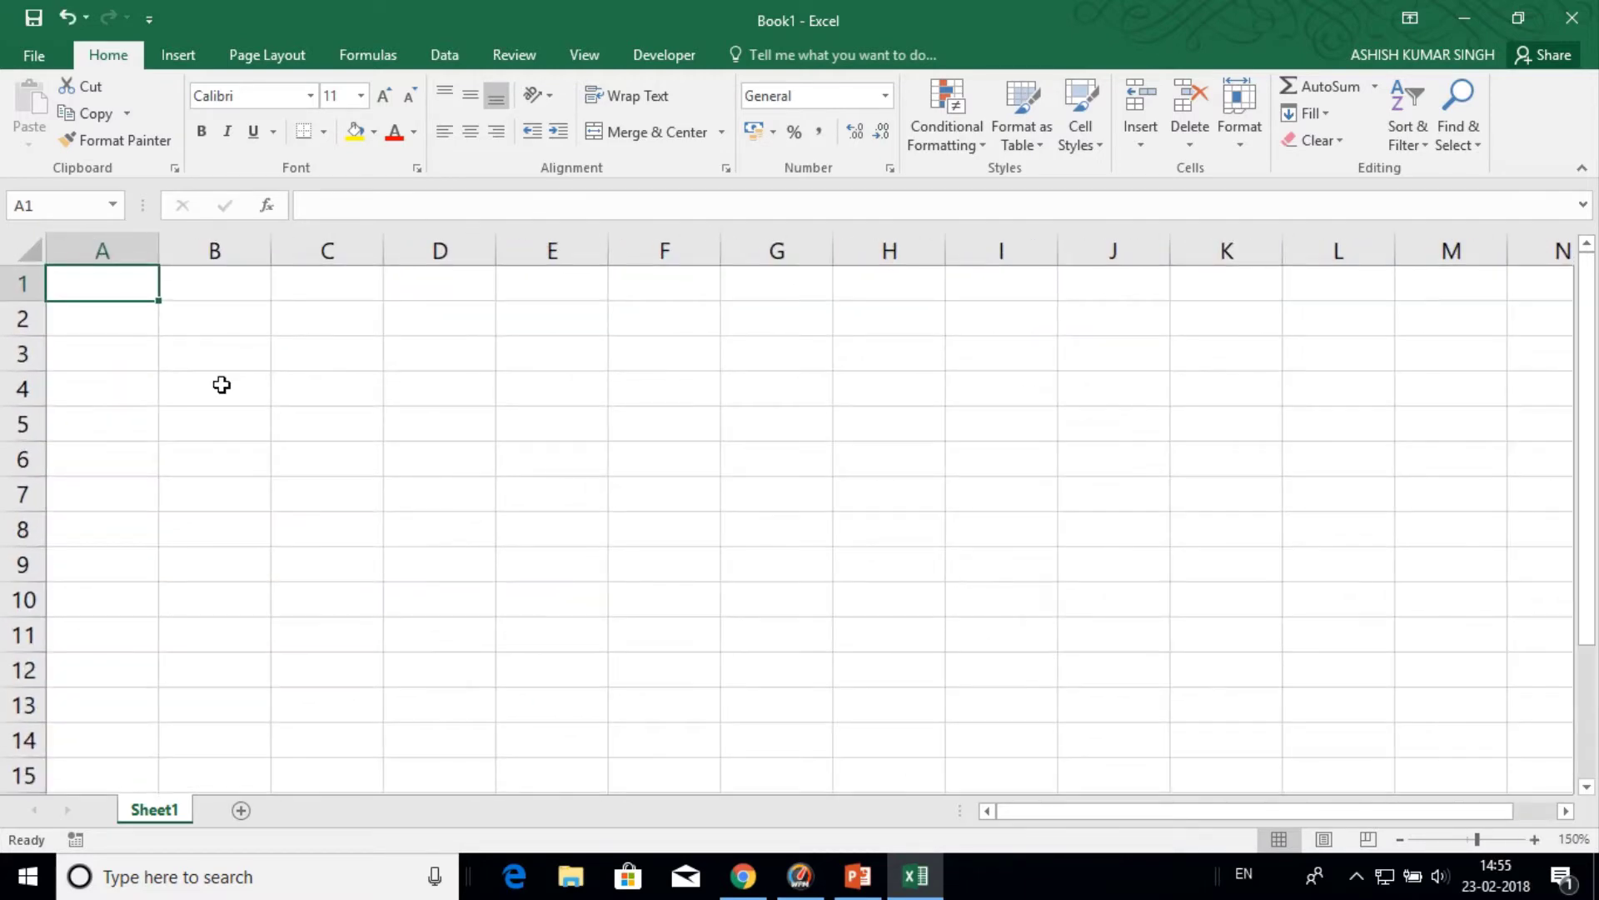
pyautogui.moveTo(187, 309); pyautogui.dragTo(208, 353)
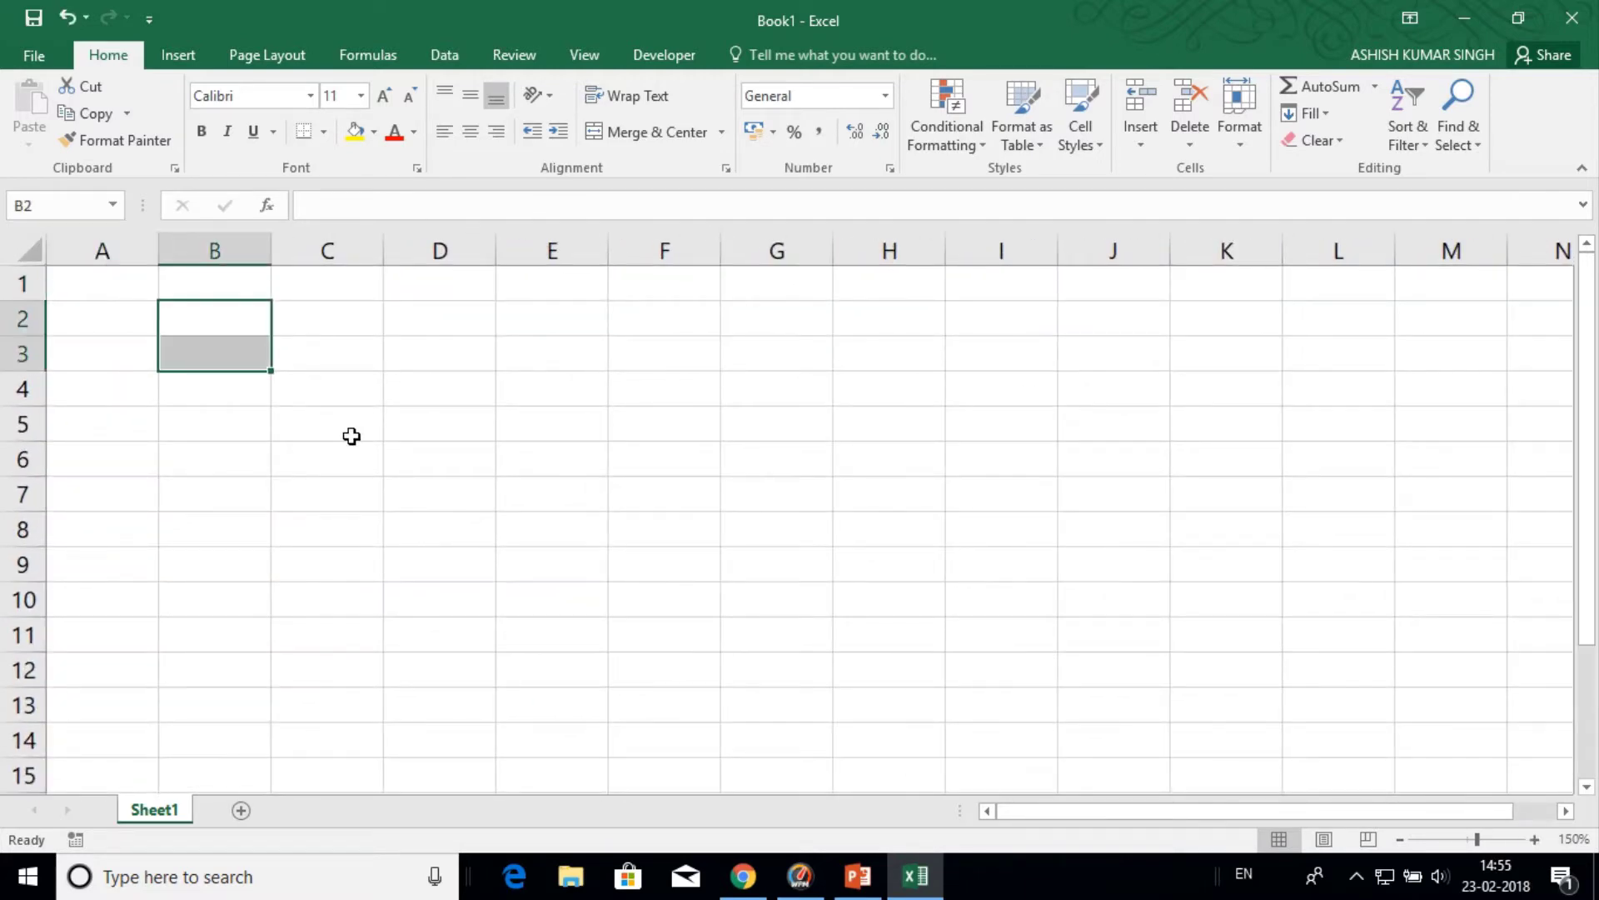
pyautogui.click(190, 330)
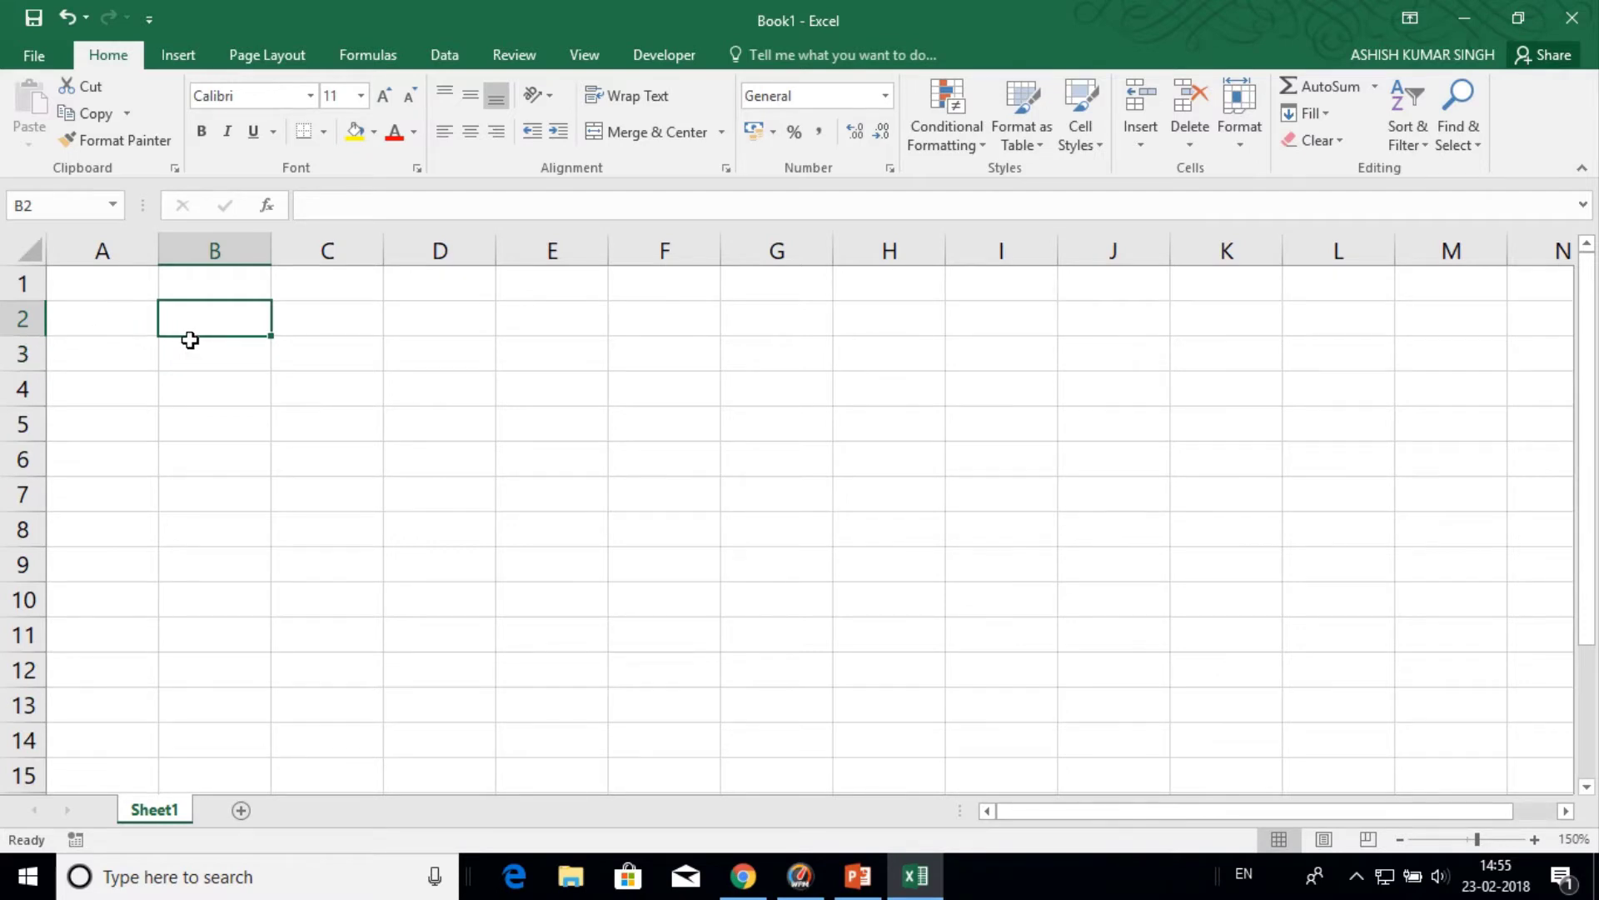
# - Type the column headers CLASS, 10TH and 12TH across B2:D2
pyautogui.write('CLASS')
pyautogui.press('Tab')
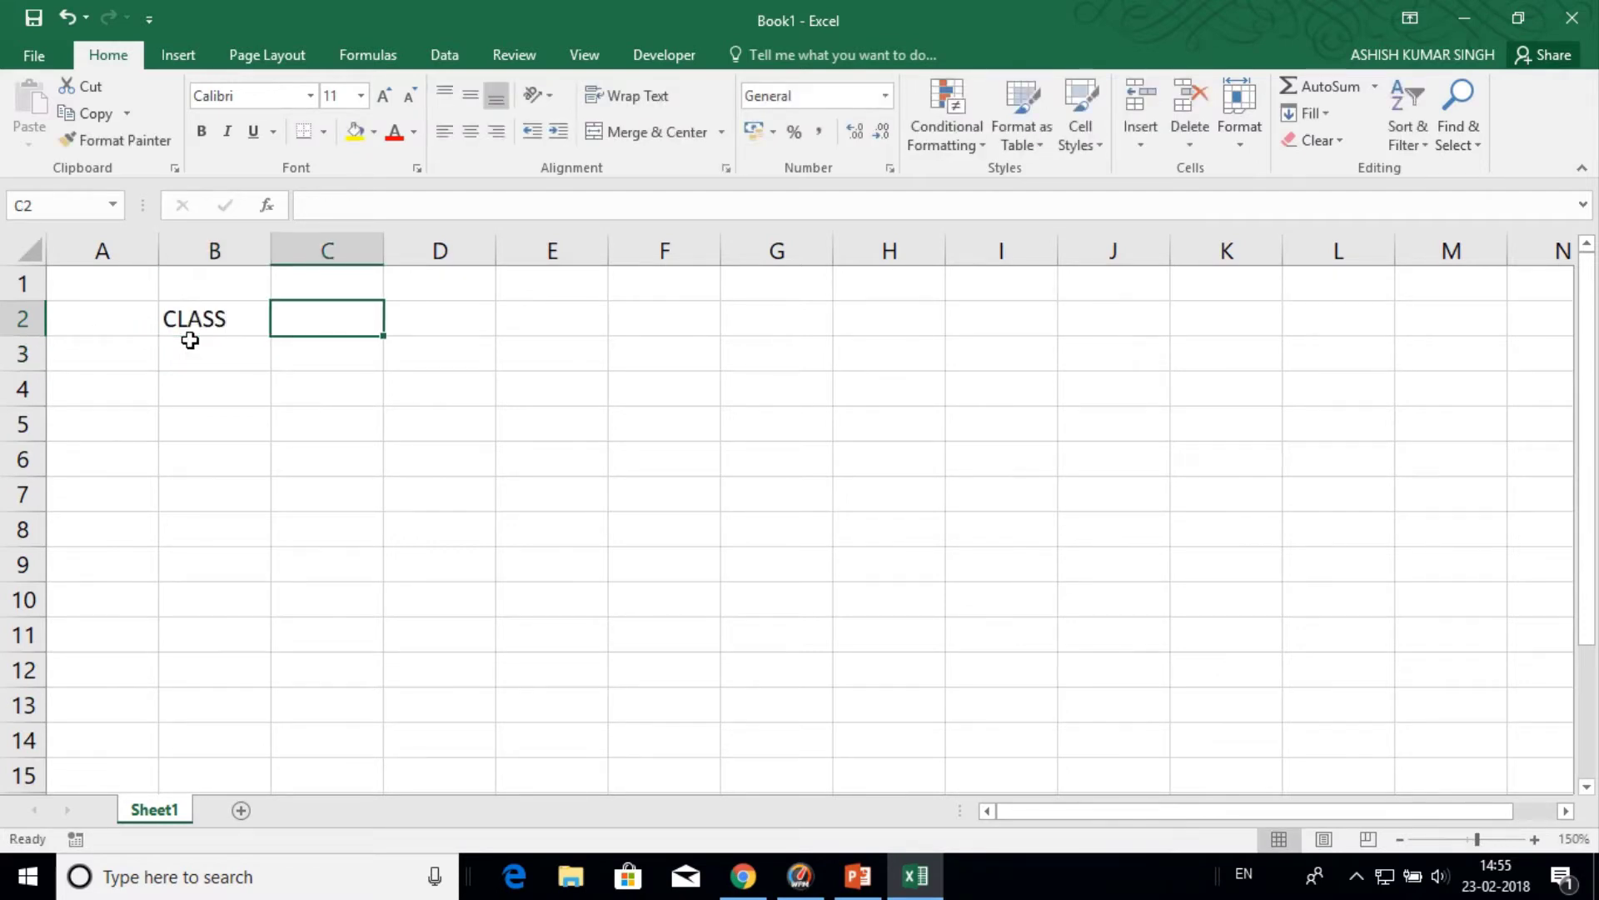
pyautogui.write('10TH')
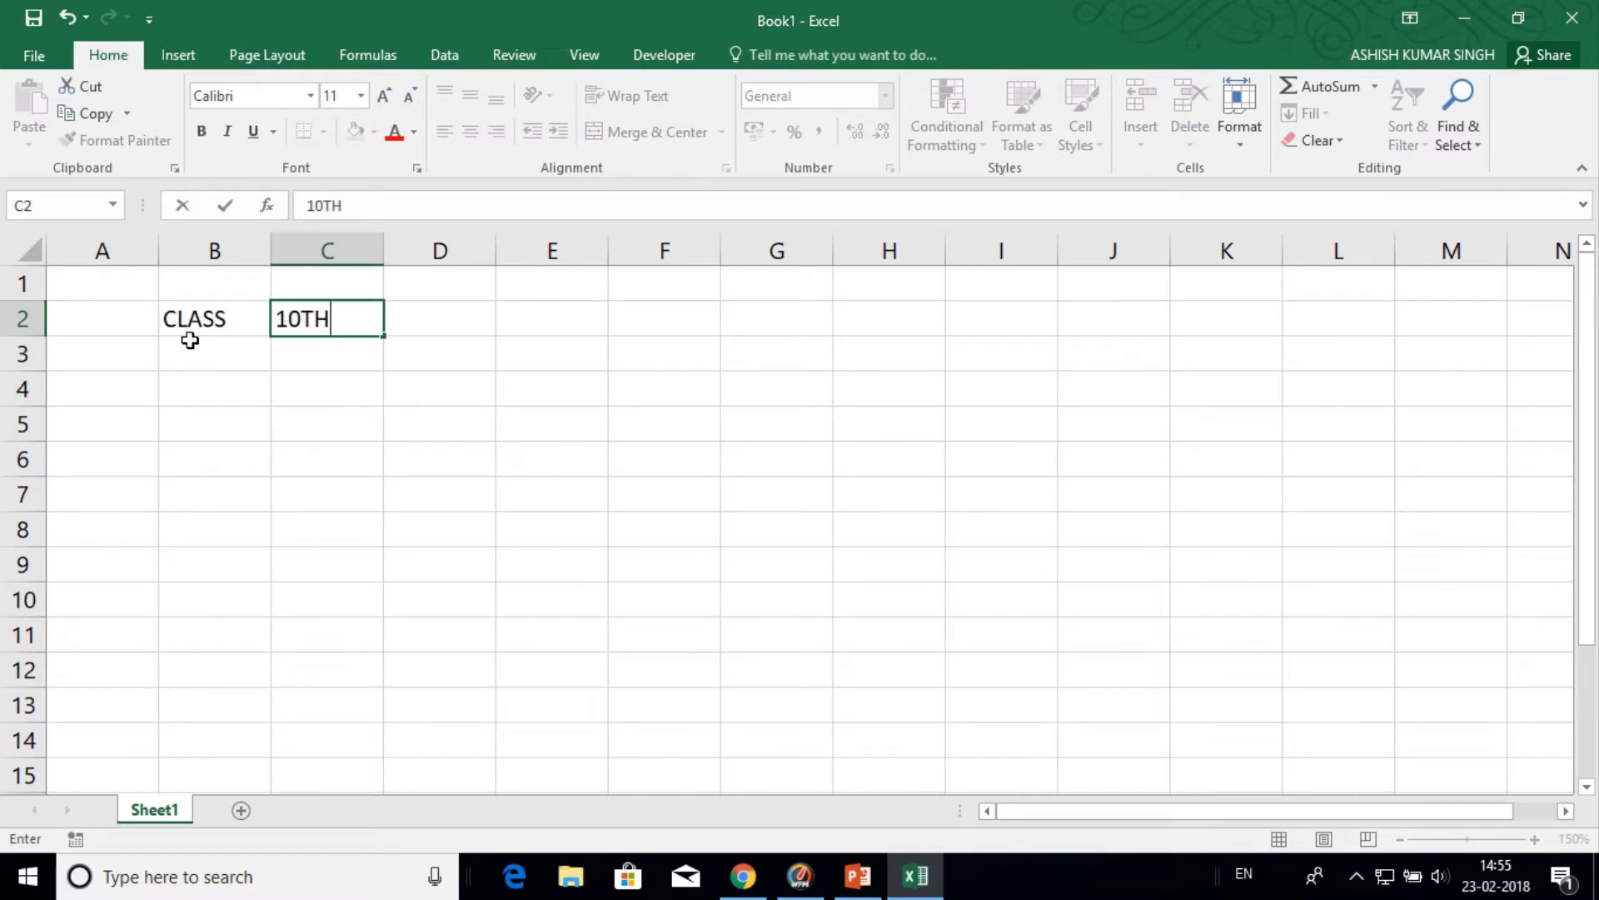
pyautogui.press('Tab')
pyautogui.write('`1')
pyautogui.press('BackSpace')
pyautogui.press('BackSpace')
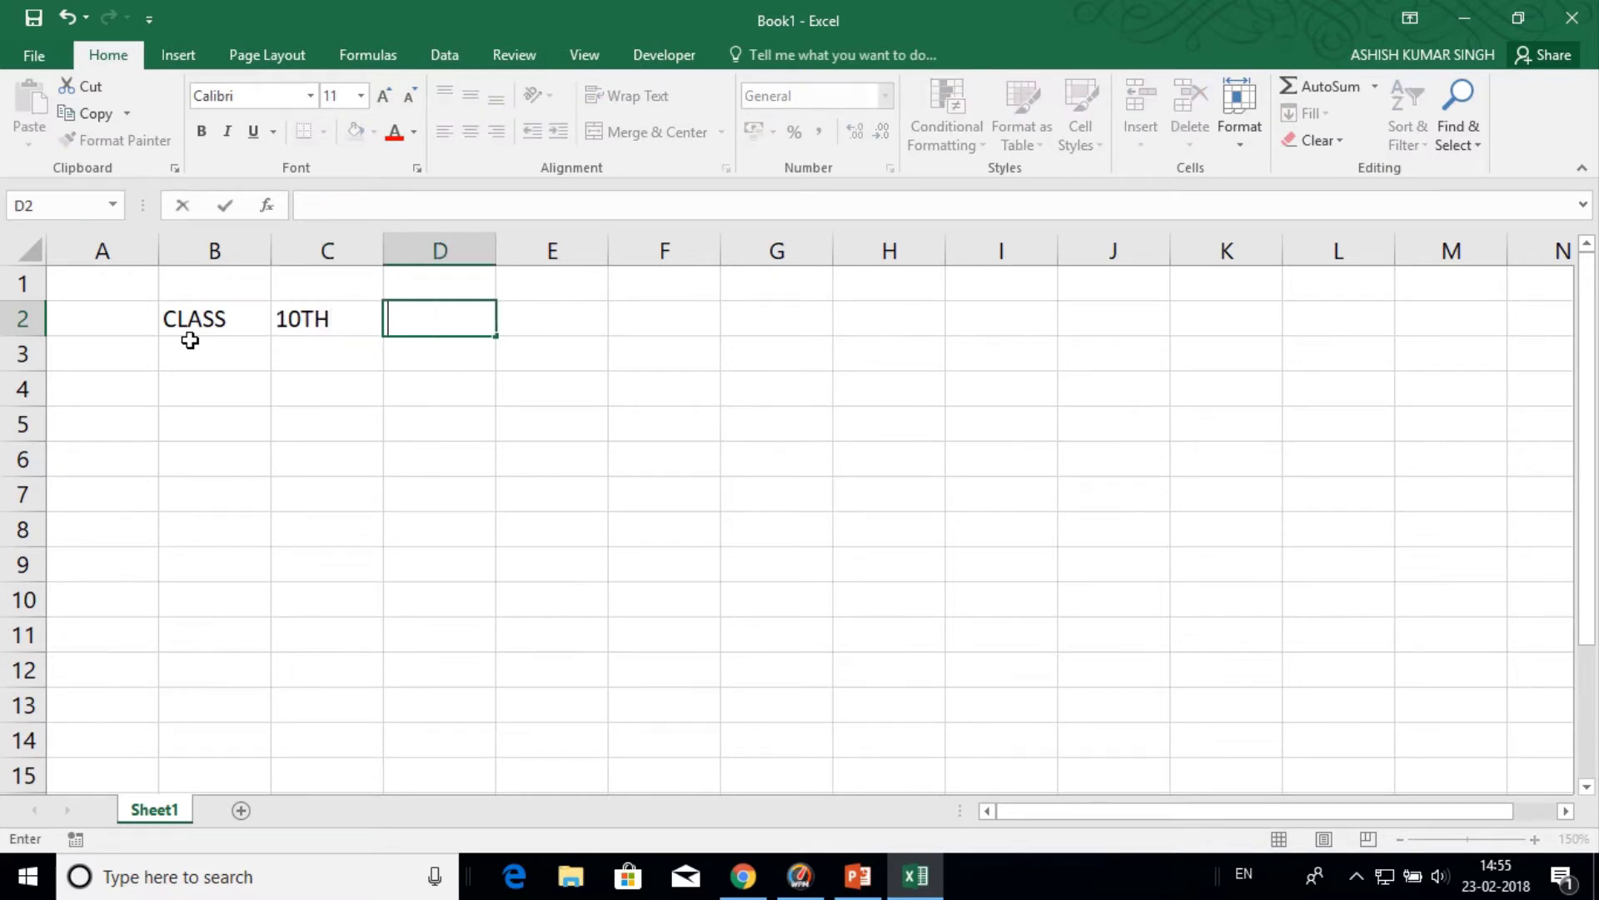
pyautogui.write('12TH')
pyautogui.press('Return')
# - Replace the B2 header with SCHOOL
pyautogui.press('Left')
pyautogui.press('Left')
pyautogui.write('NO')
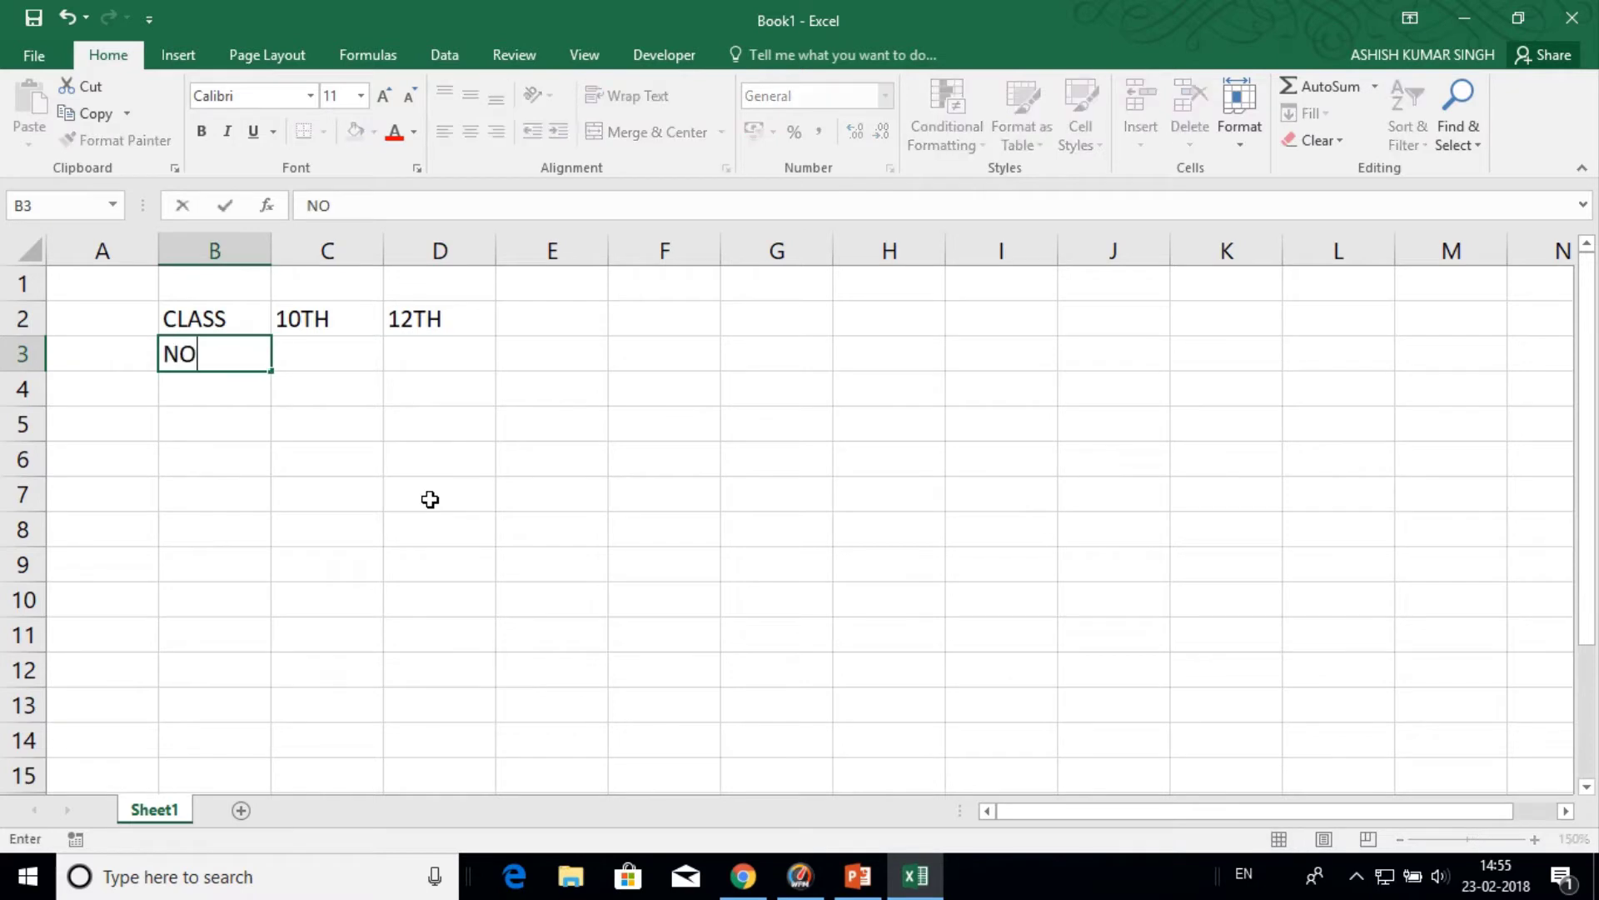
pyautogui.press('Up')
pyautogui.write('SCH')
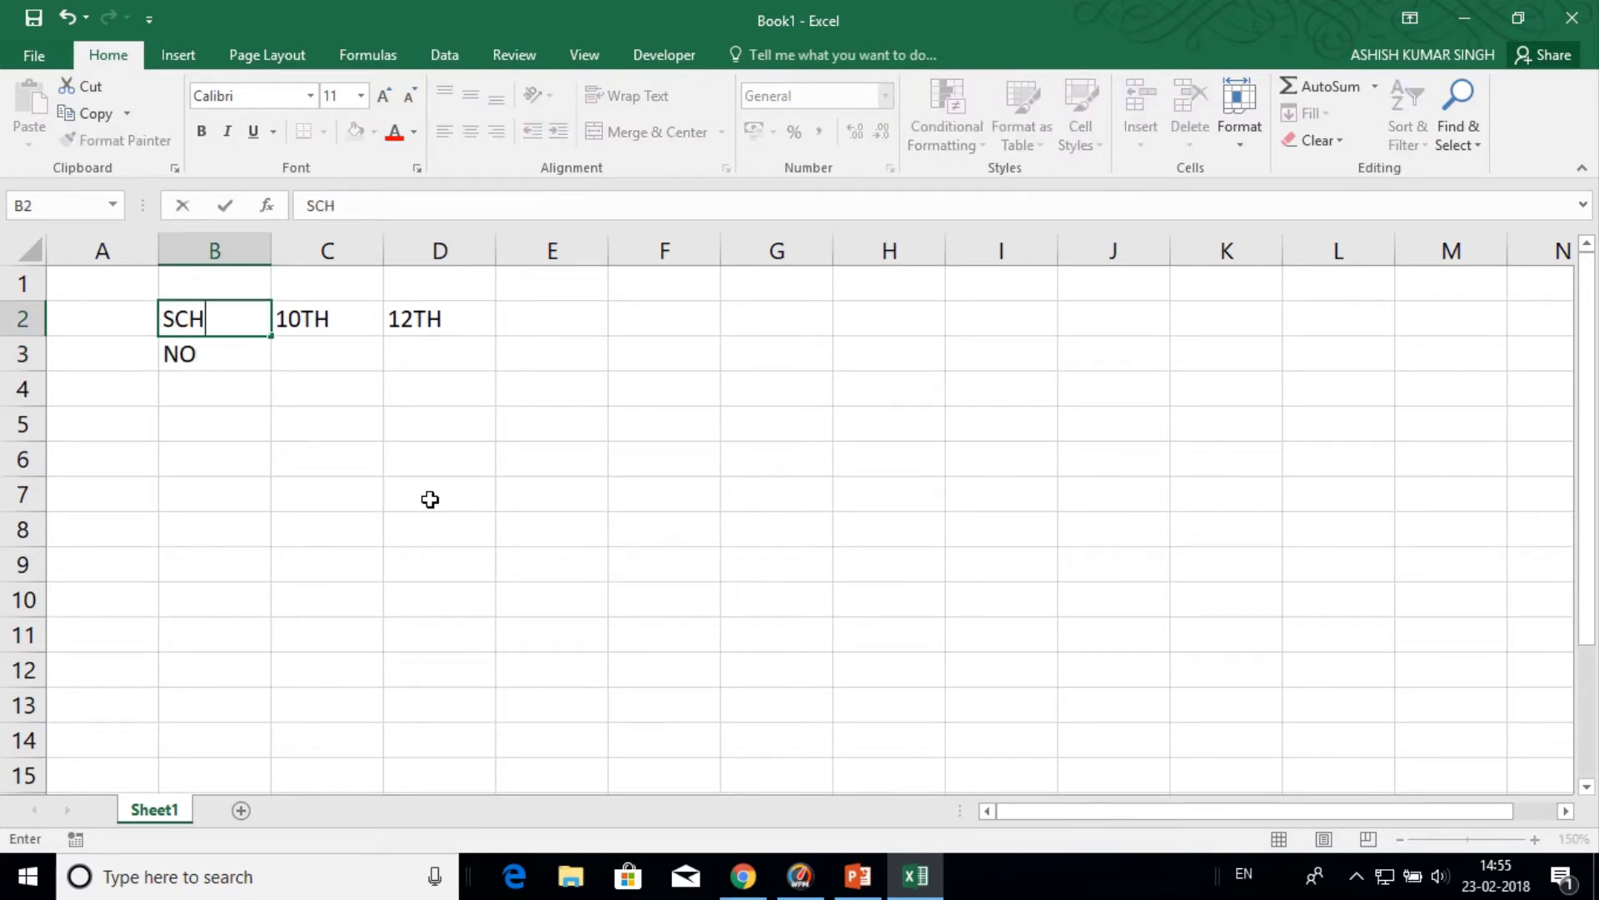
pyautogui.write('OLL')
pyautogui.hotkey('ctrl', 'Return')
pyautogui.press('Down')
pyautogui.press('Up')
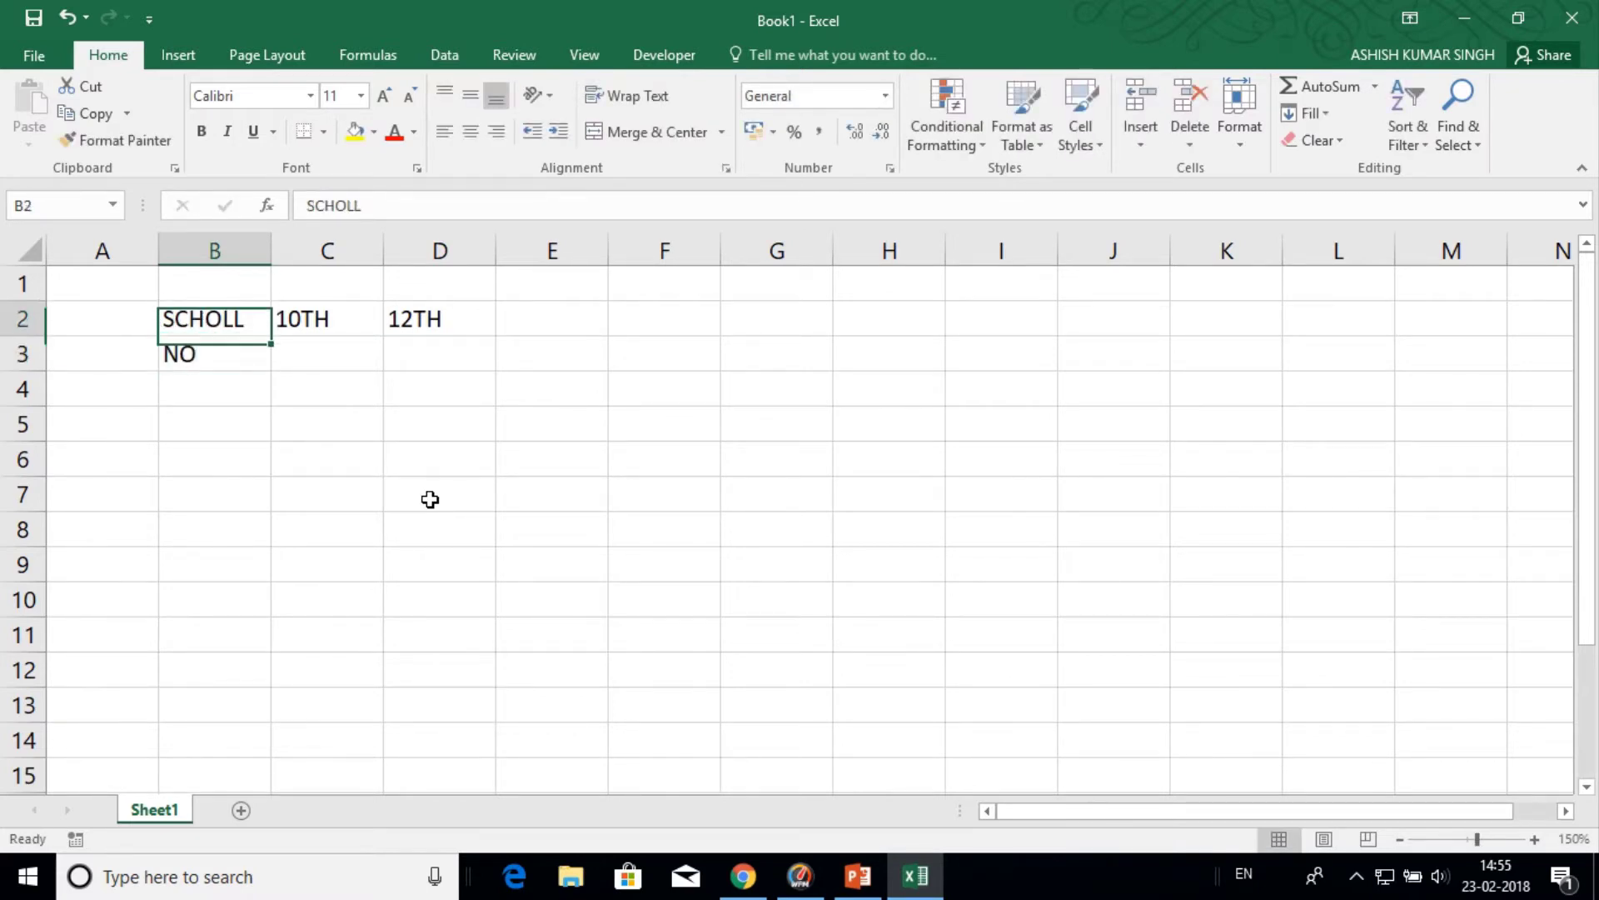
pyautogui.write('SCHOOL')
pyautogui.hotkey('ctrl', 'Return')
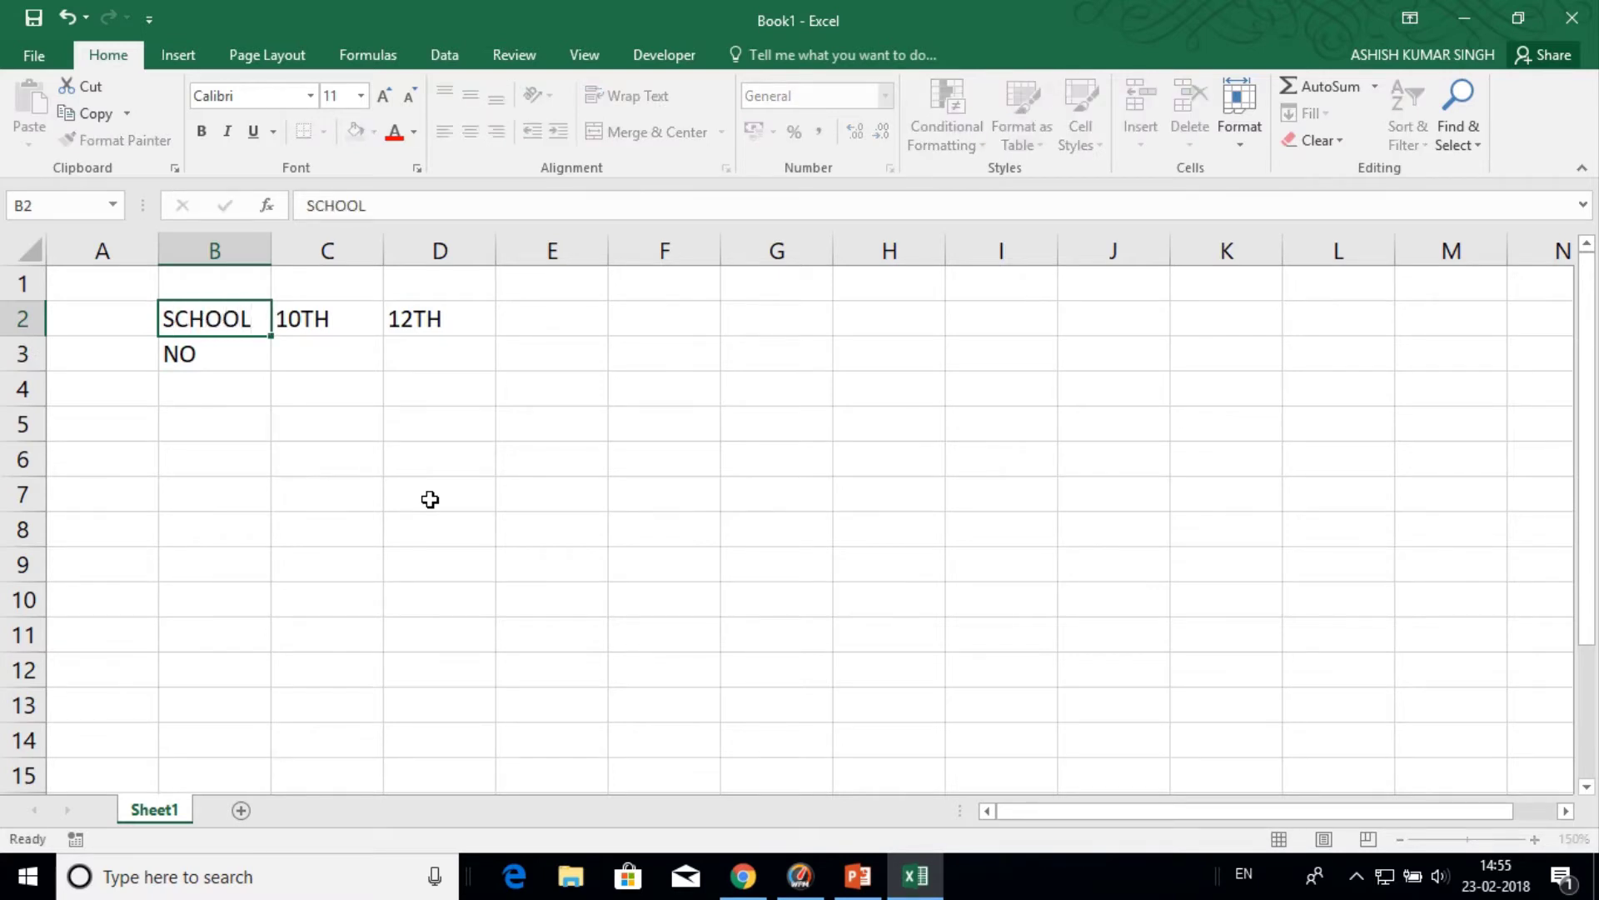
# - Enter the school names NO1, NO1, GIRSL and MODEL in B3:B6
pyautogui.press('Down')
pyautogui.write('NO')
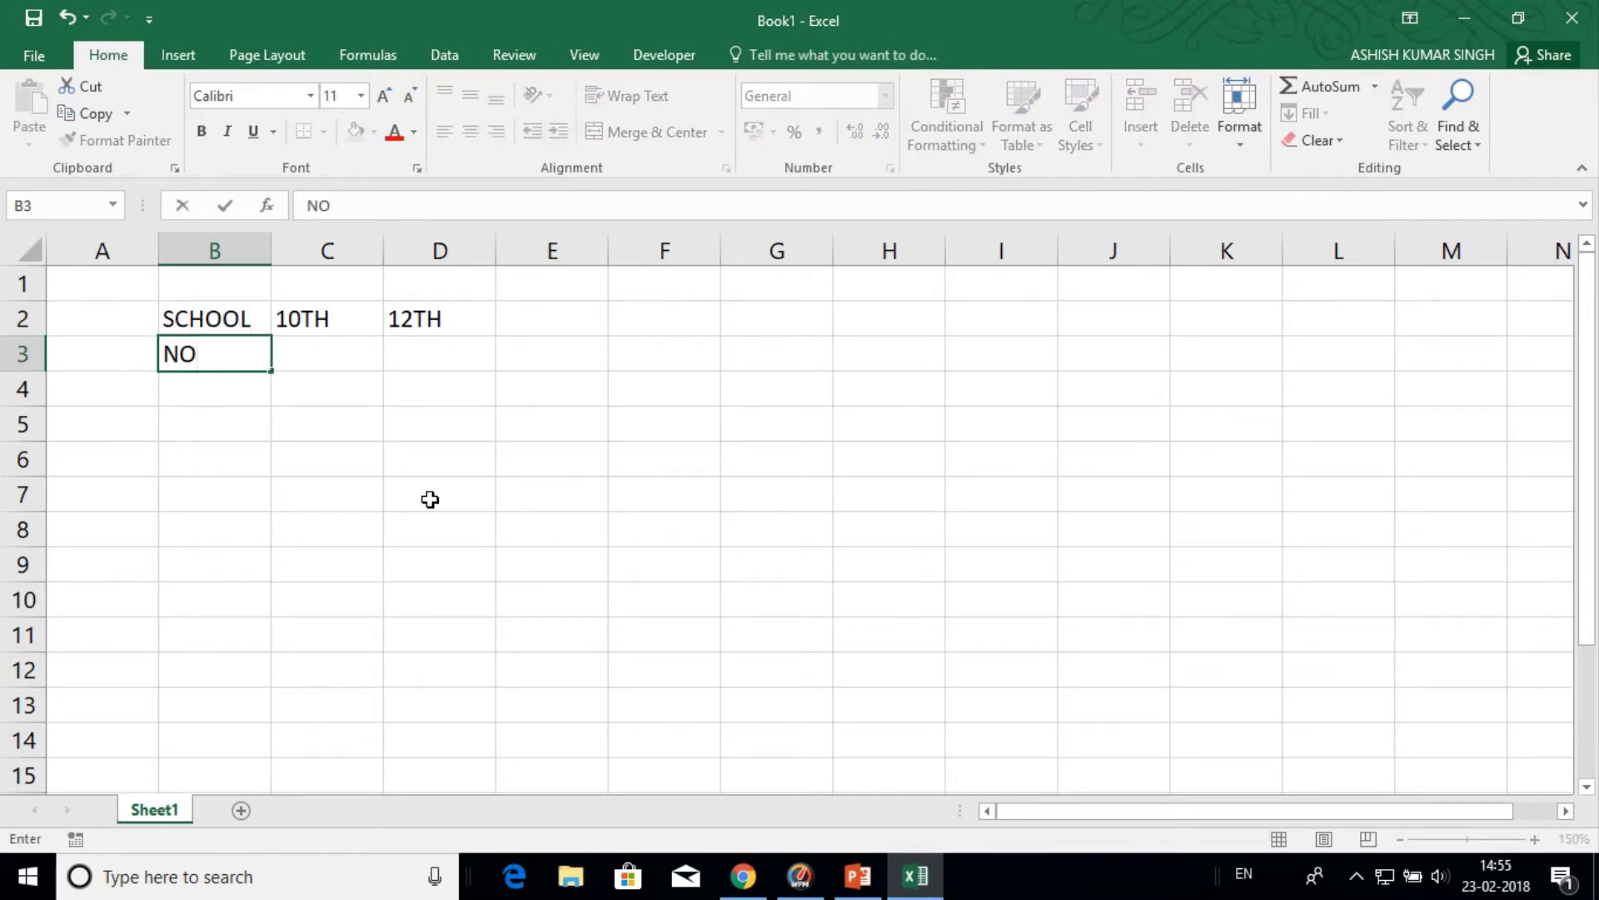
pyautogui.write('1')
pyautogui.press('Return')
pyautogui.write('NO')
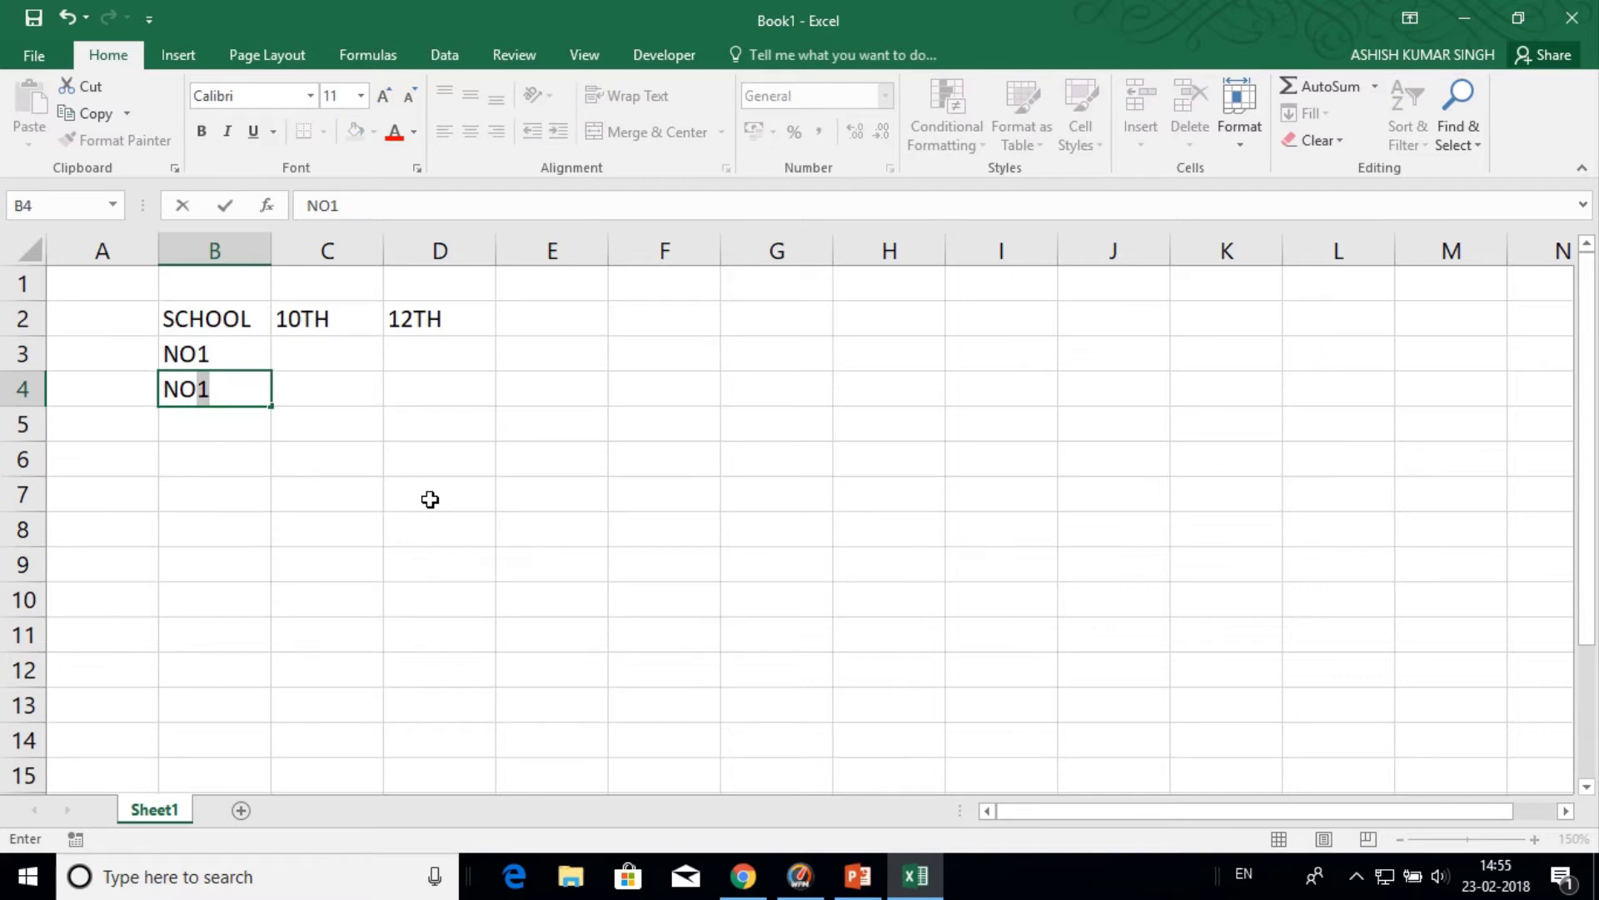
pyautogui.press('Return')
pyautogui.write('GIL')
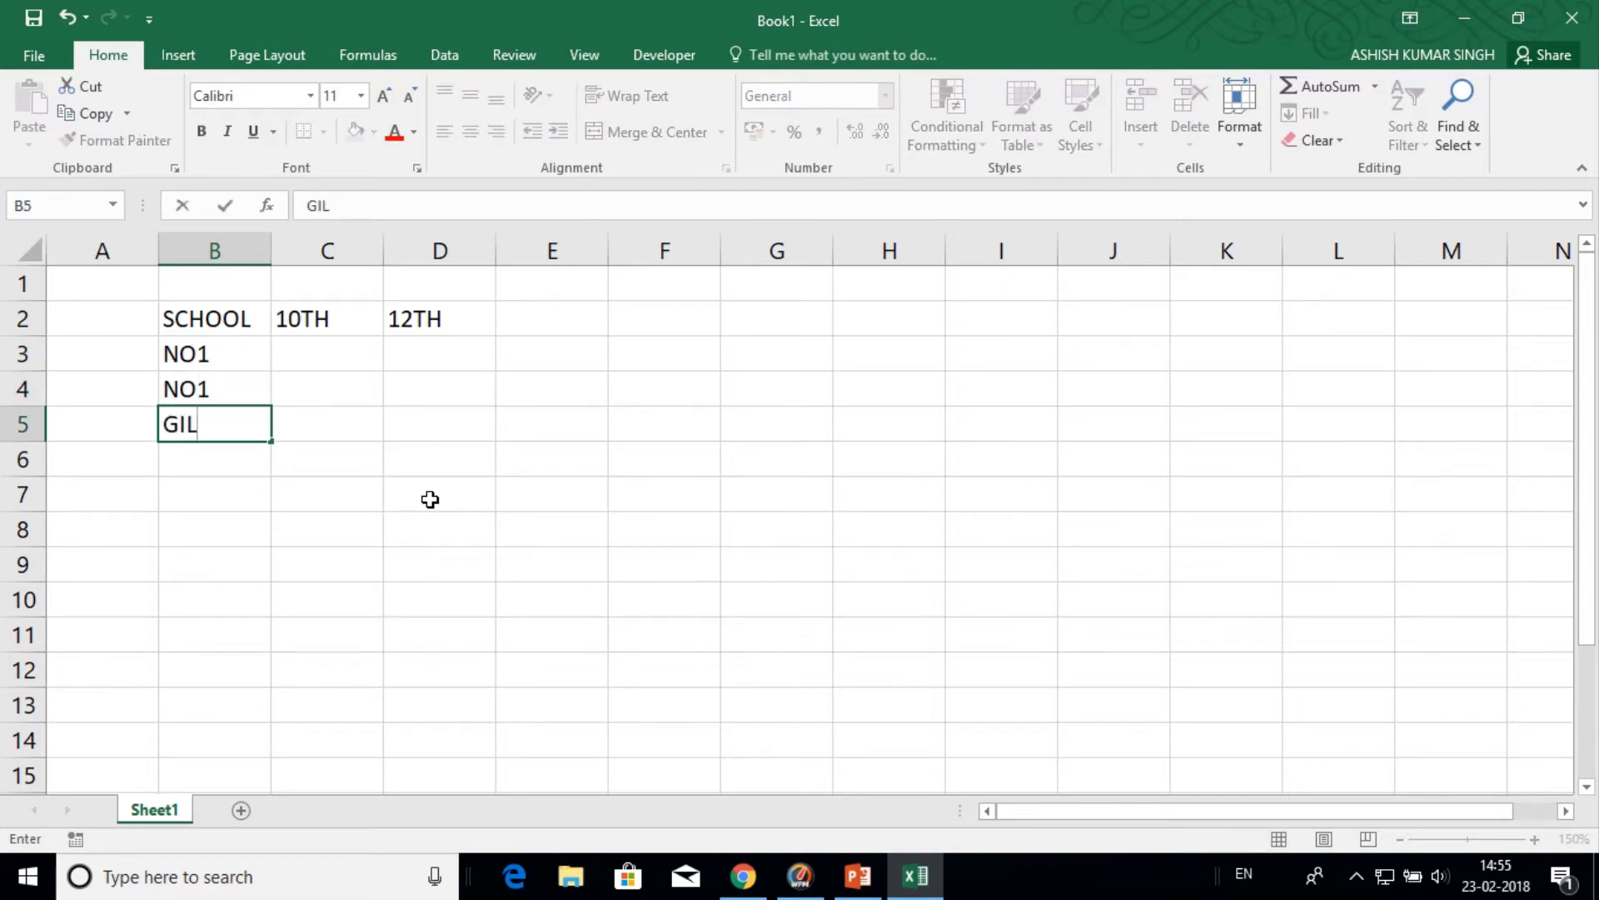
pyautogui.press('BackSpace')
pyautogui.write('RSL')
pyautogui.press('Return')
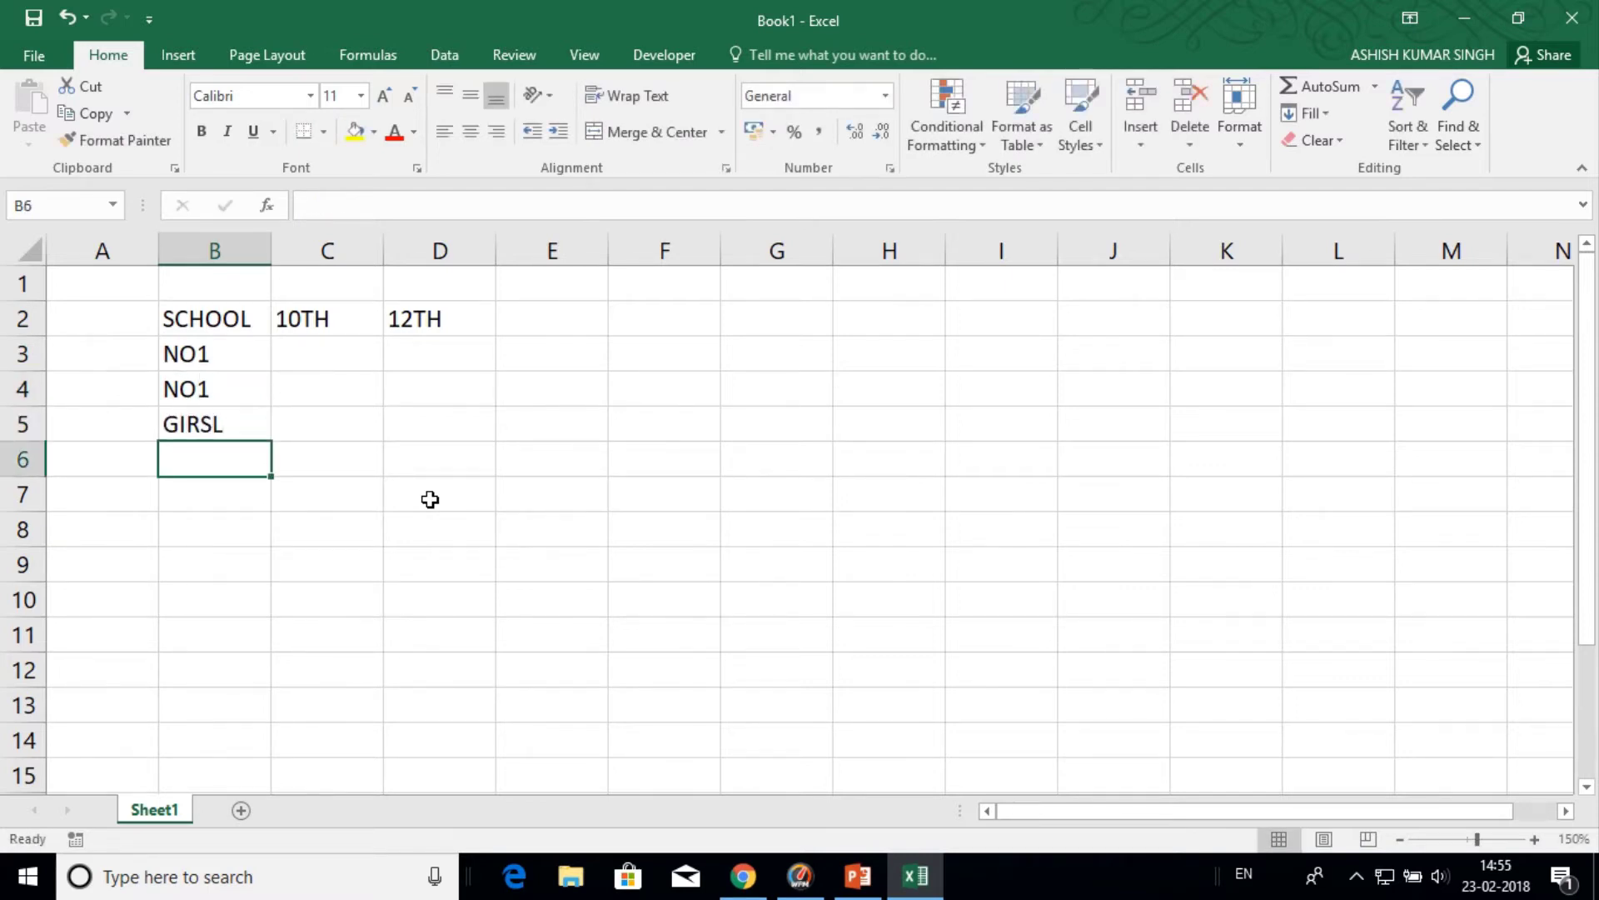
pyautogui.write('MODEL')
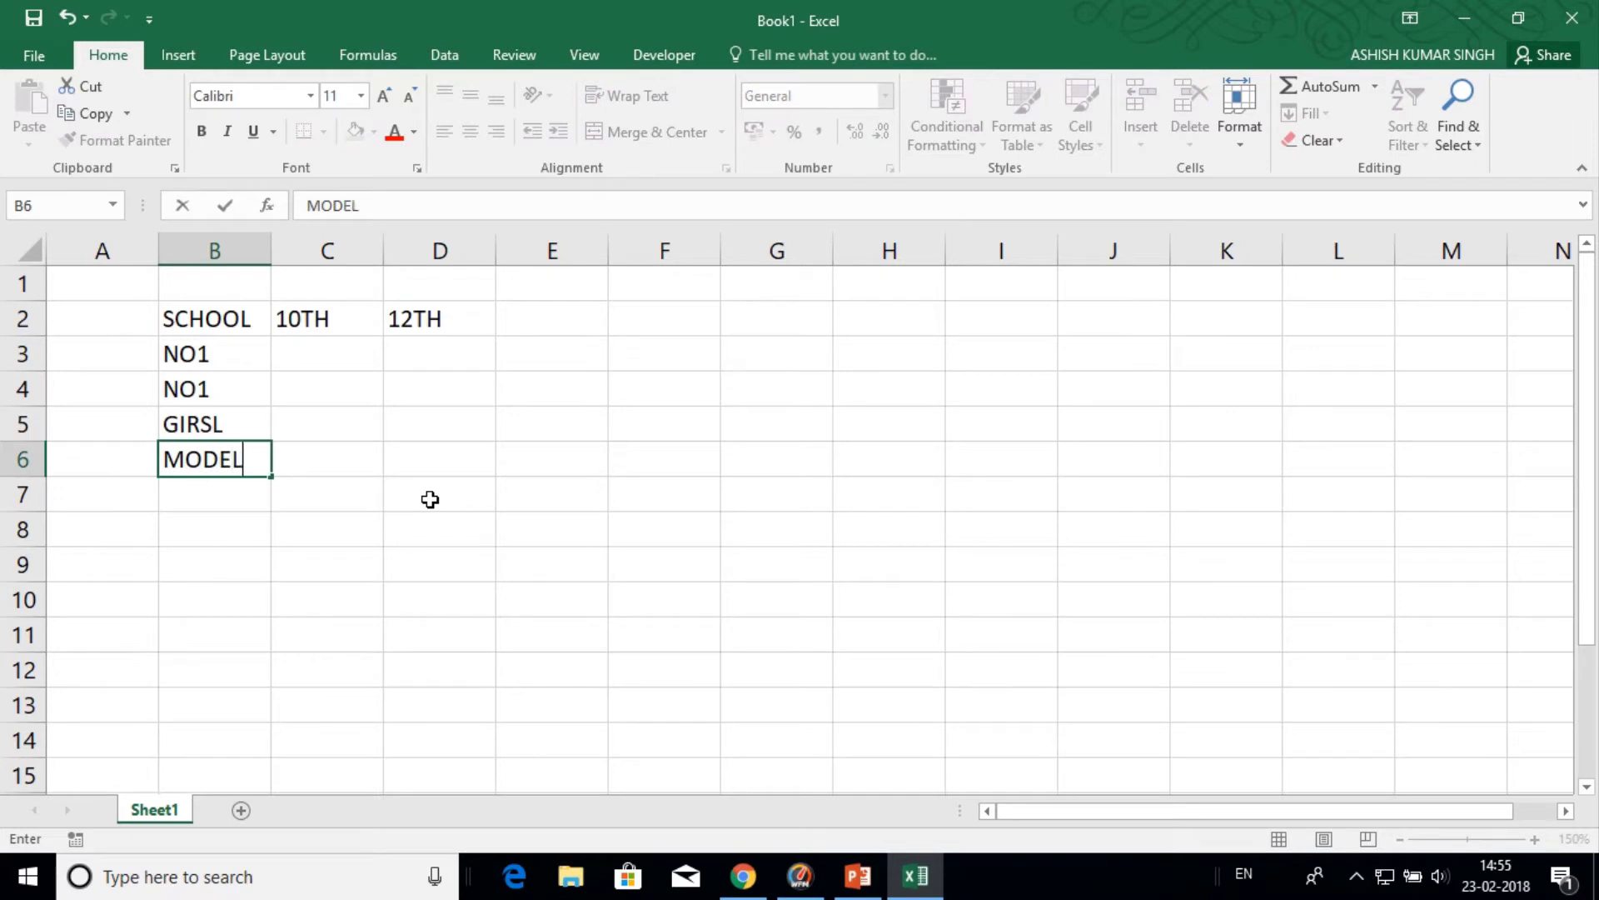
pyautogui.press('Up')
pyautogui.press('Up')
pyautogui.press('Up')
pyautogui.press('Up')
pyautogui.press('Up')
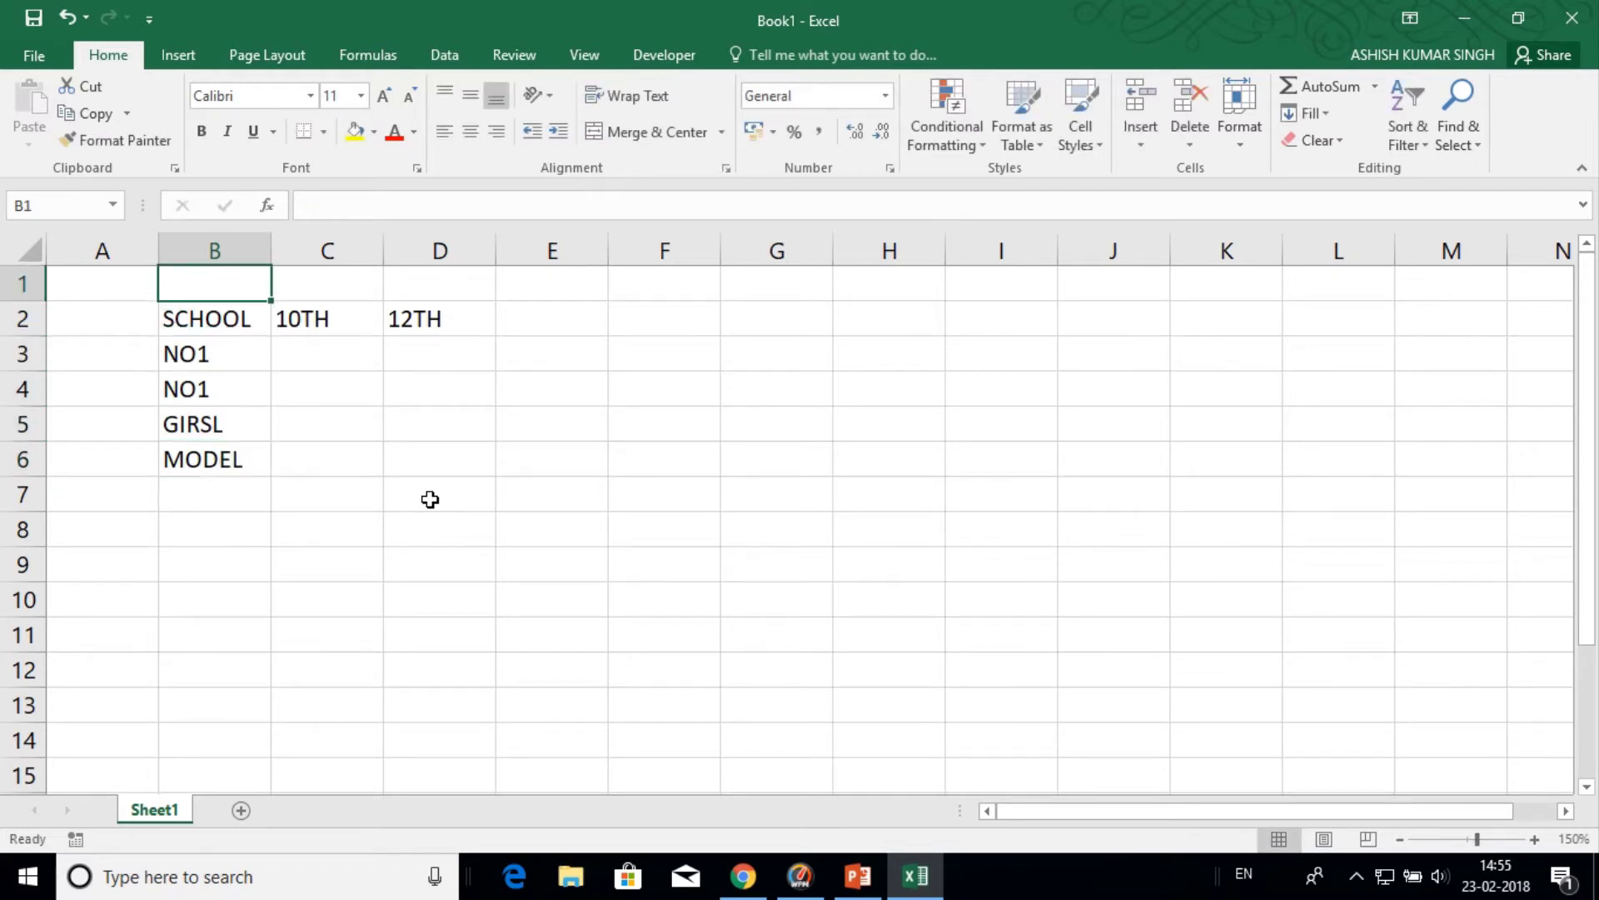
# - Type the title SCHOOL RESULT COMPARISION in B1
pyautogui.write('SCHOOL ')
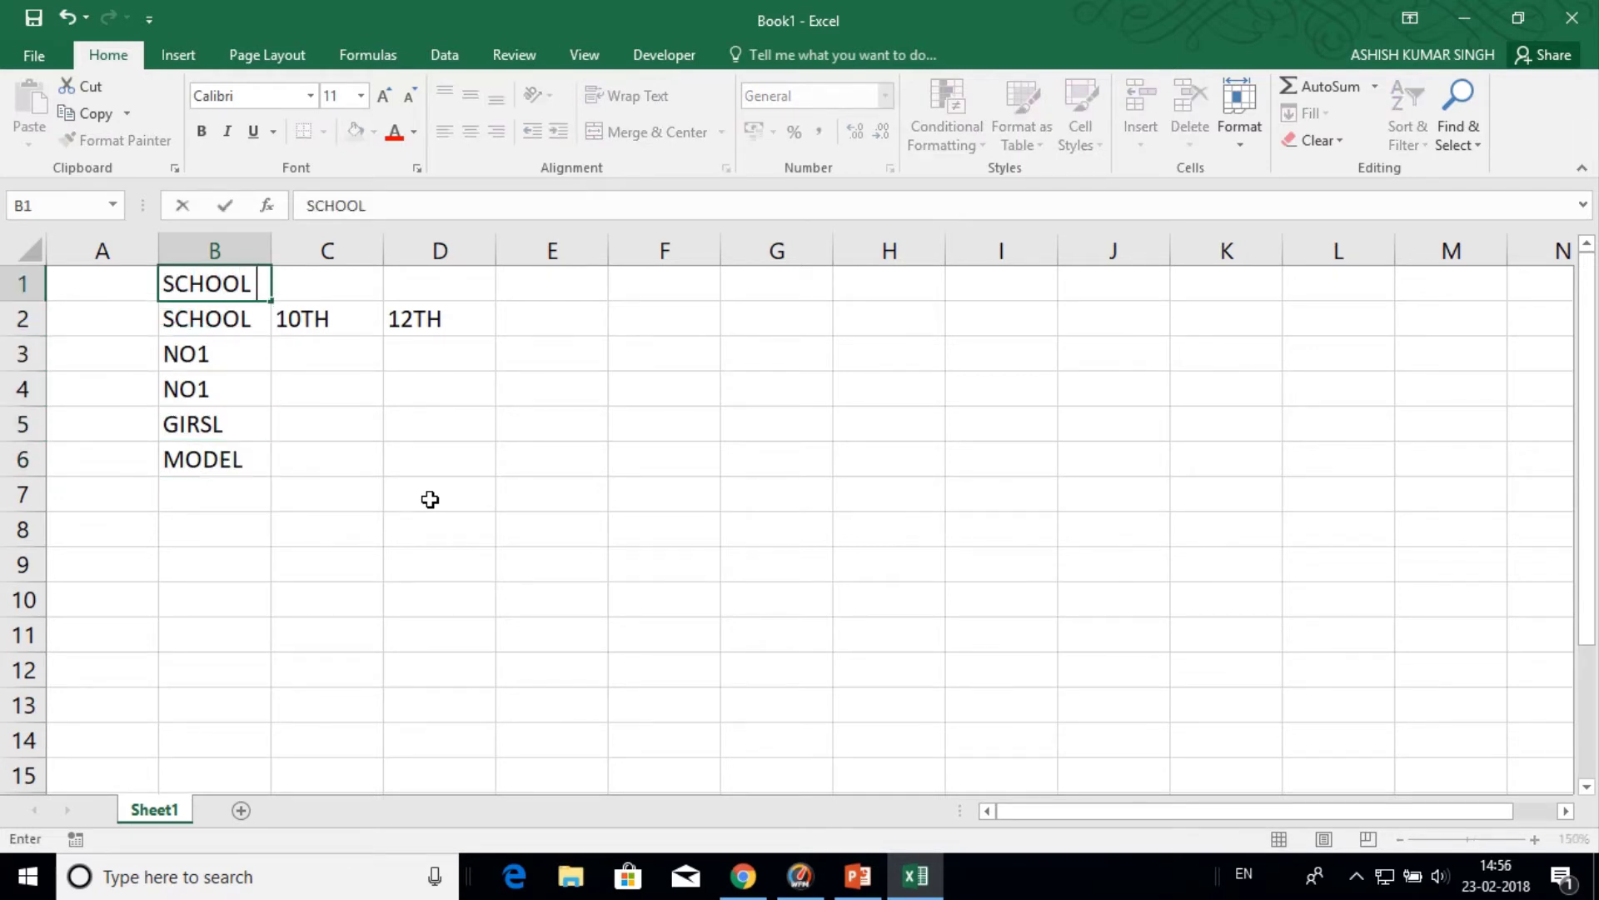
pyautogui.write('RESULT COM')
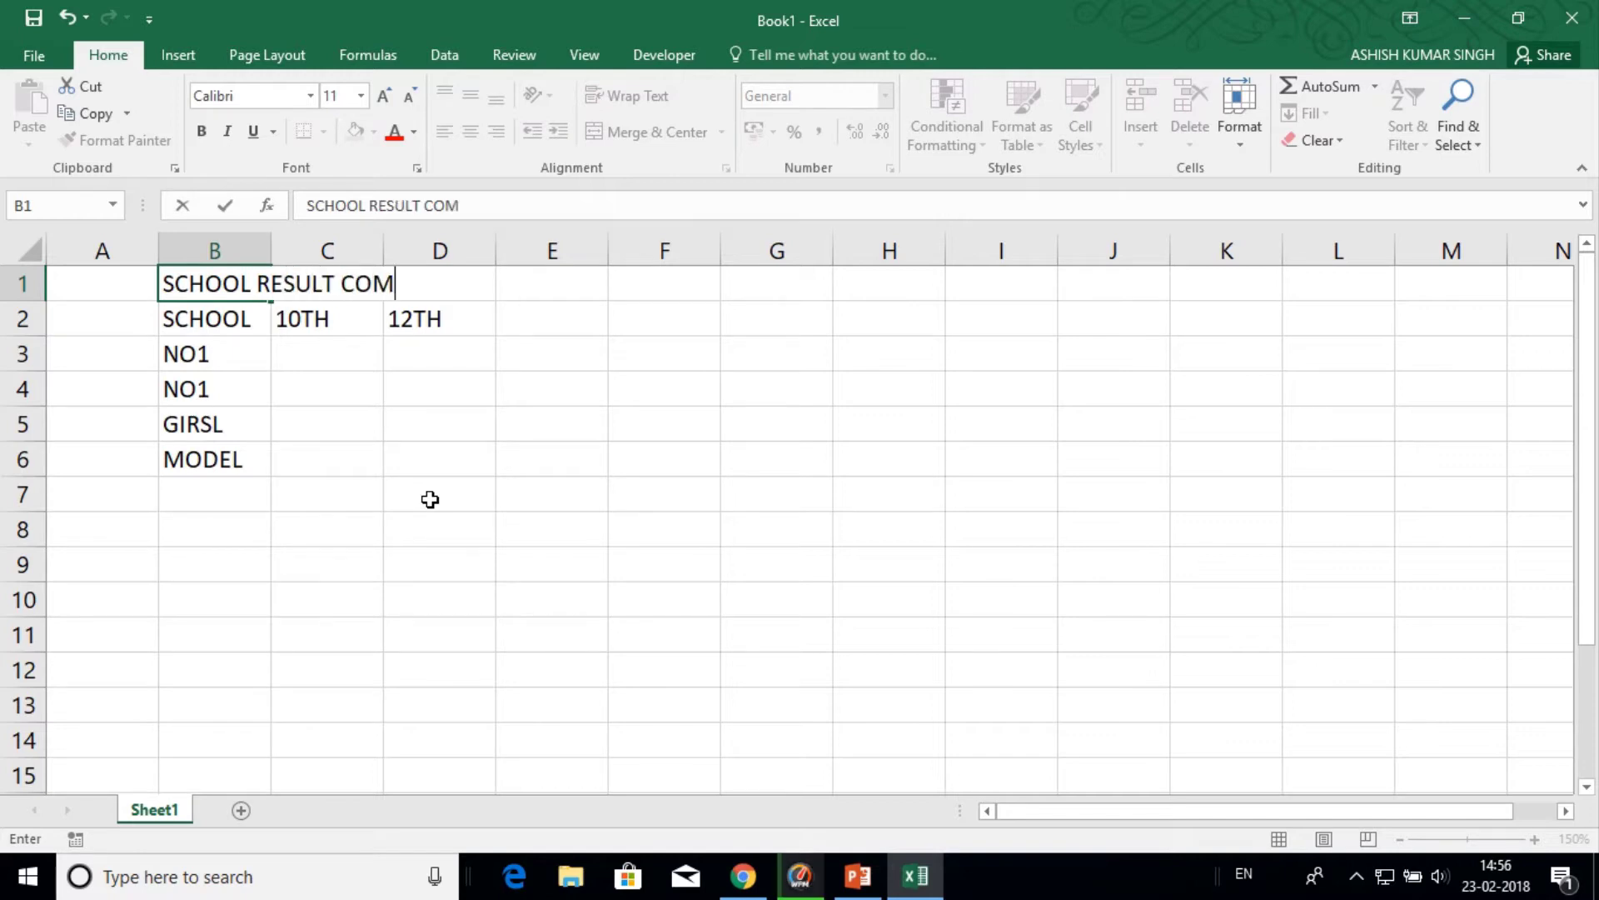
pyautogui.write('PAR')
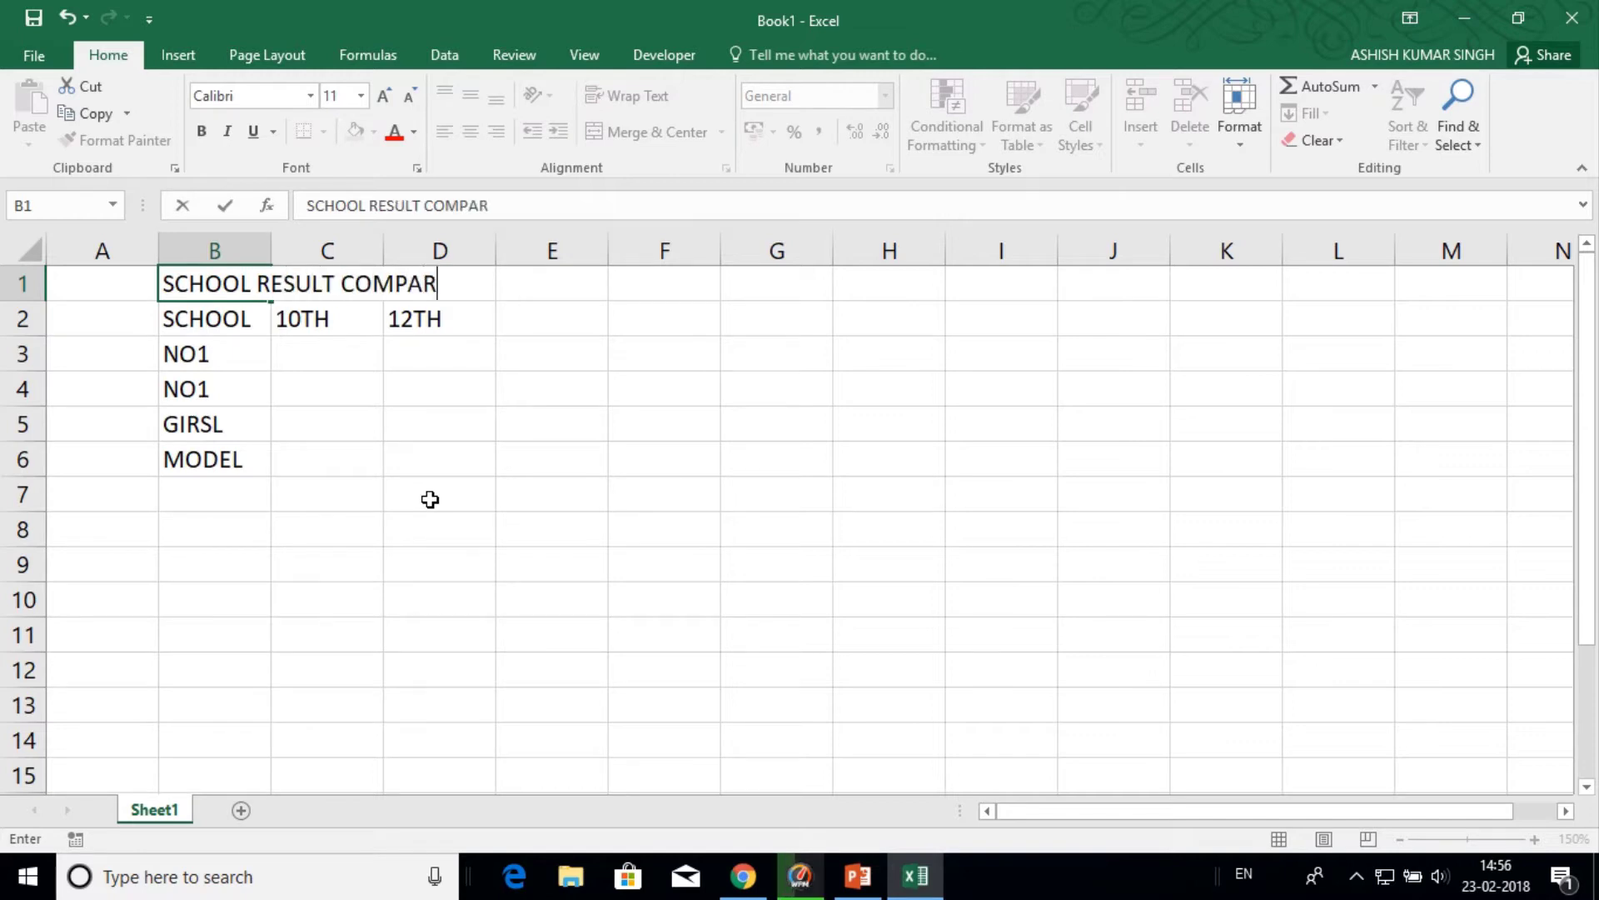
pyautogui.write('A')
pyautogui.press('BackSpace')
pyautogui.write('ISION')
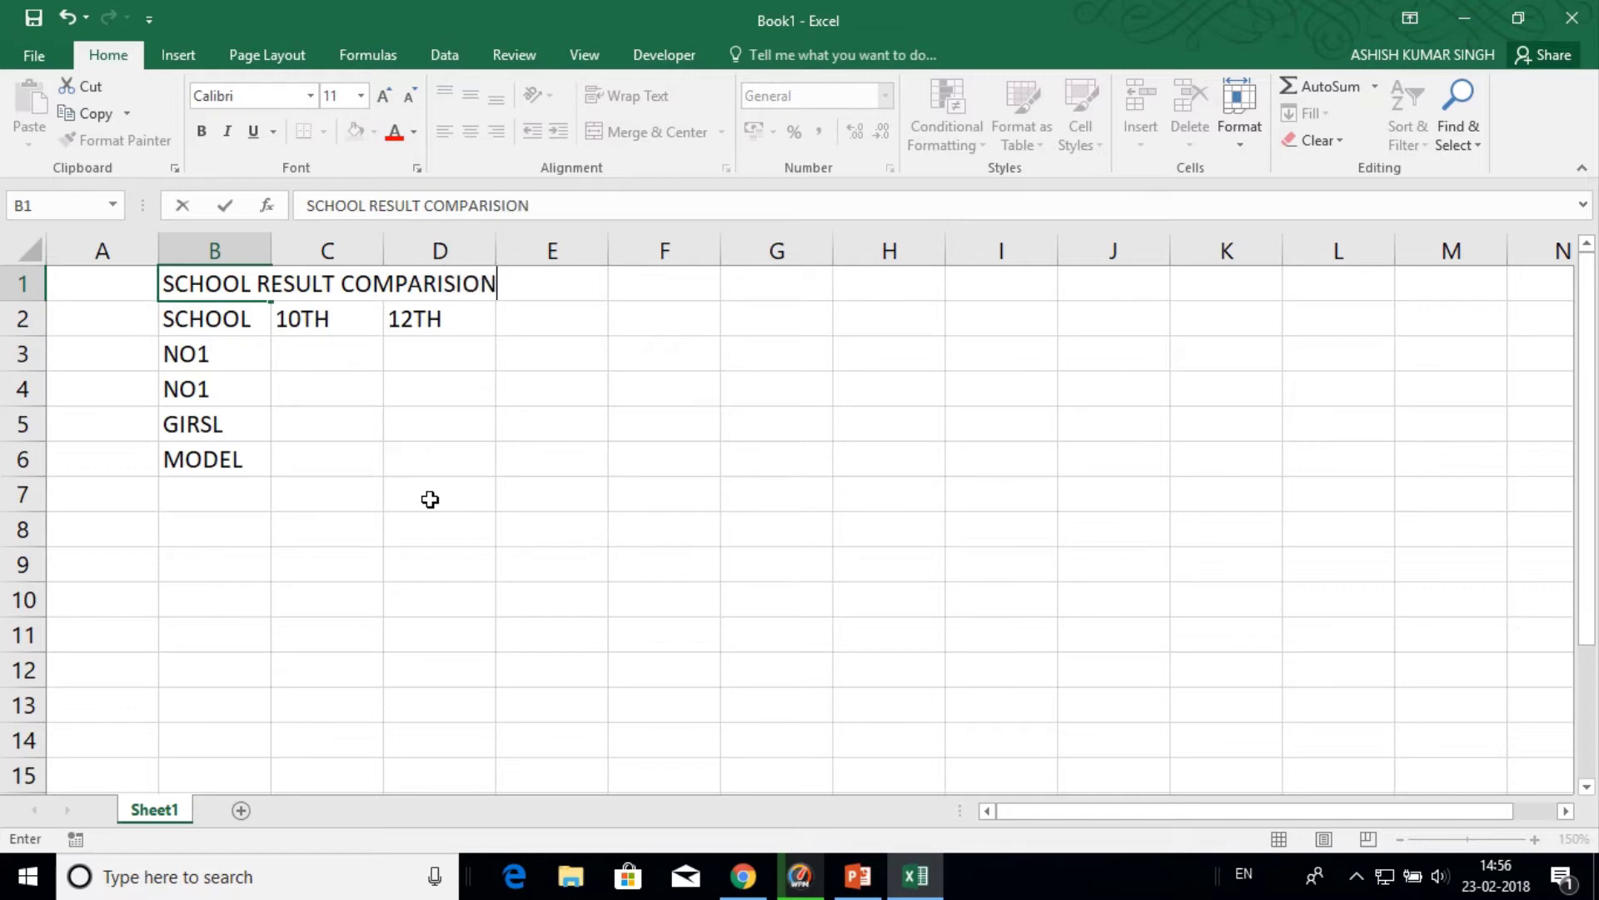
pyautogui.press('Return')
pyautogui.press('Down')
pyautogui.press('Down')
pyautogui.press('Down')
pyautogui.press('Down')
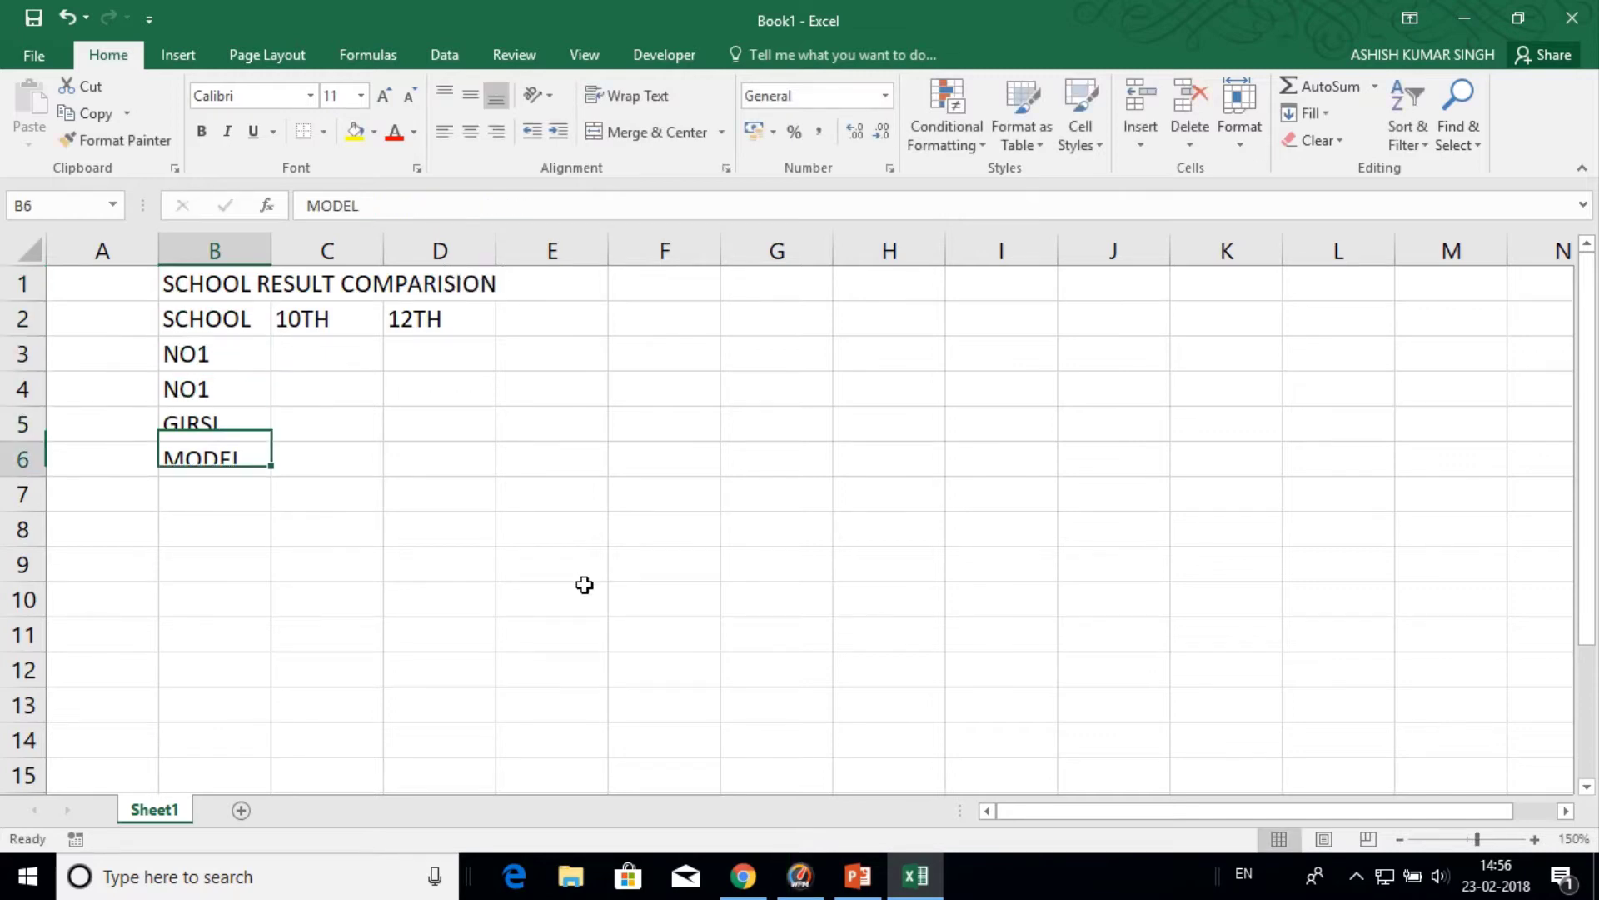
pyautogui.press('Up')
pyautogui.press('Up')
pyautogui.press('Up')
pyautogui.press('Right')
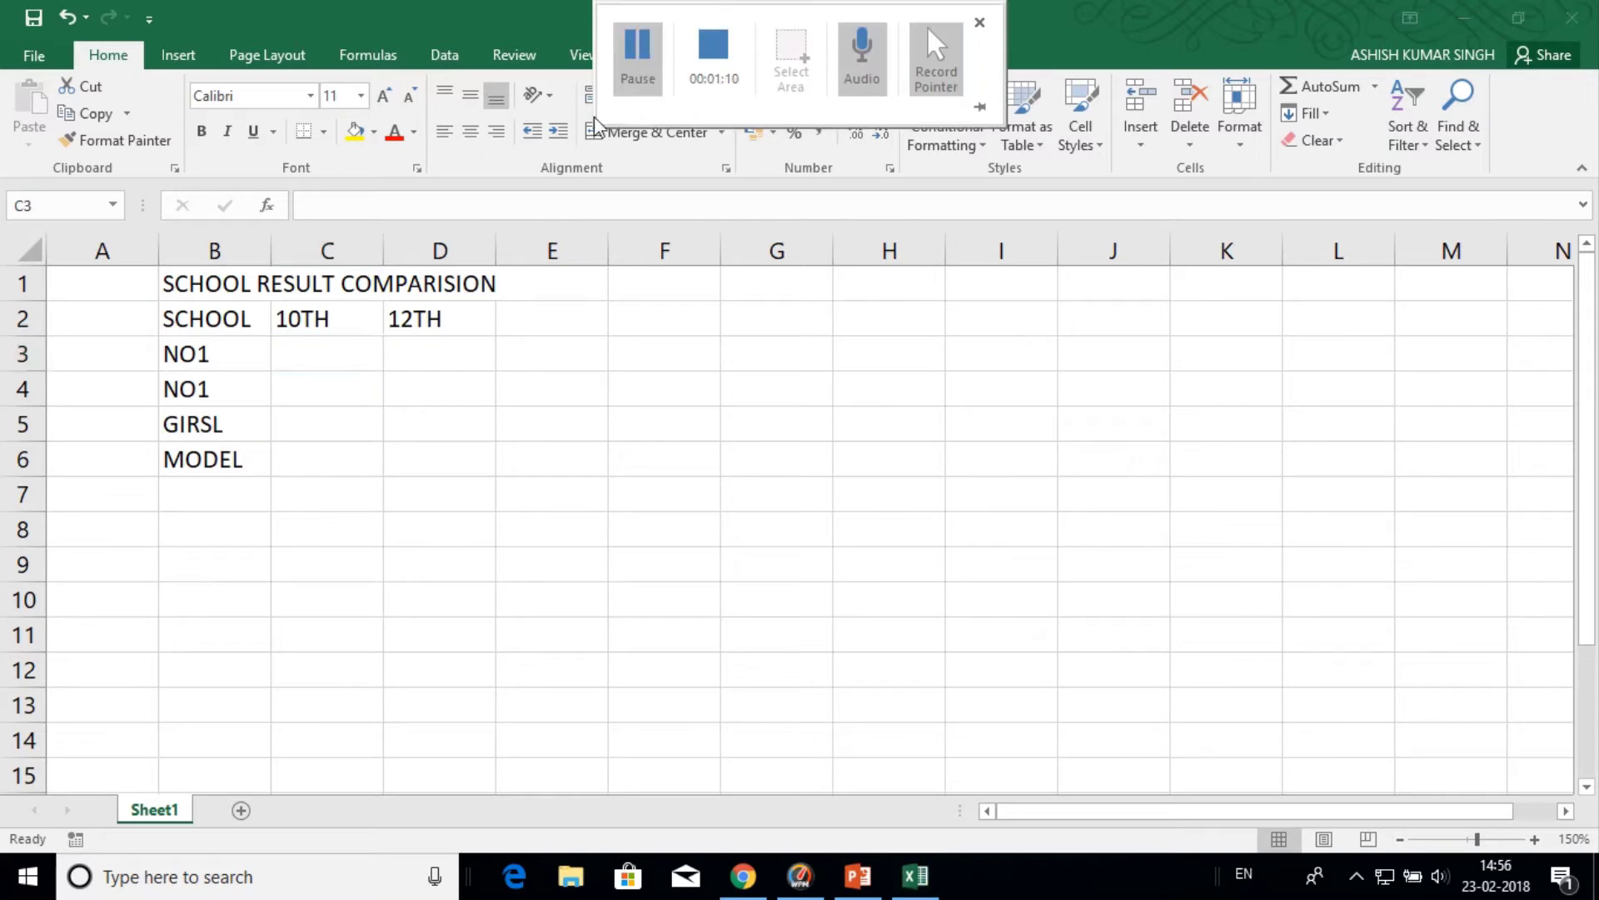
# - Enter the scores 67/71 and 65/69 for the first two schools
pyautogui.click(207, 390)
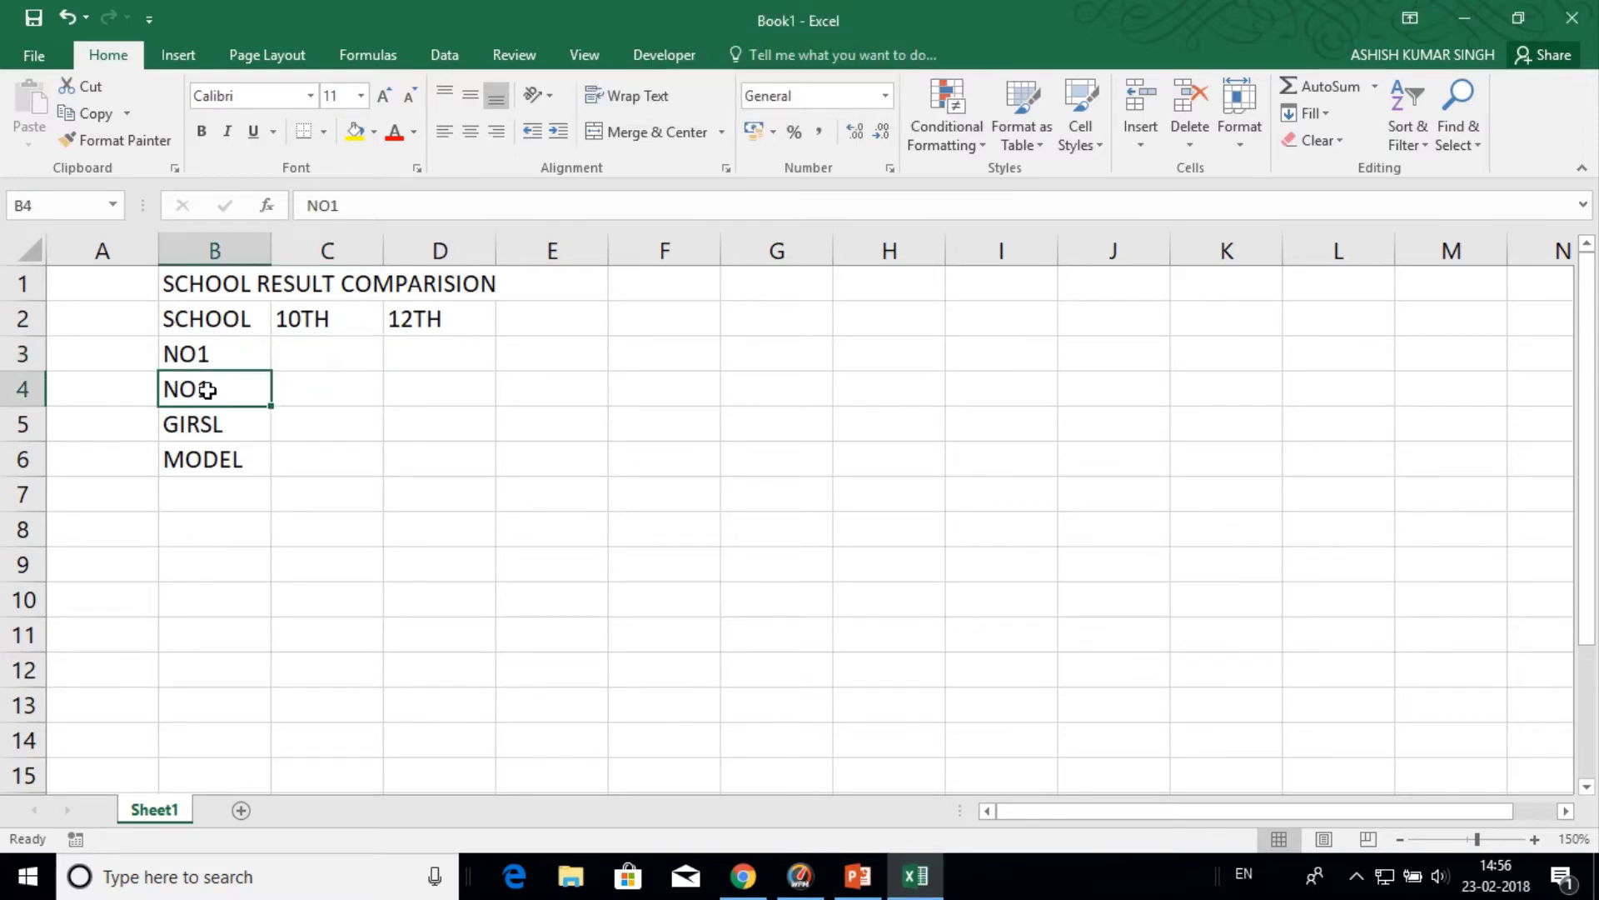
pyautogui.doubleClick(207, 389)
pyautogui.press('Tab')
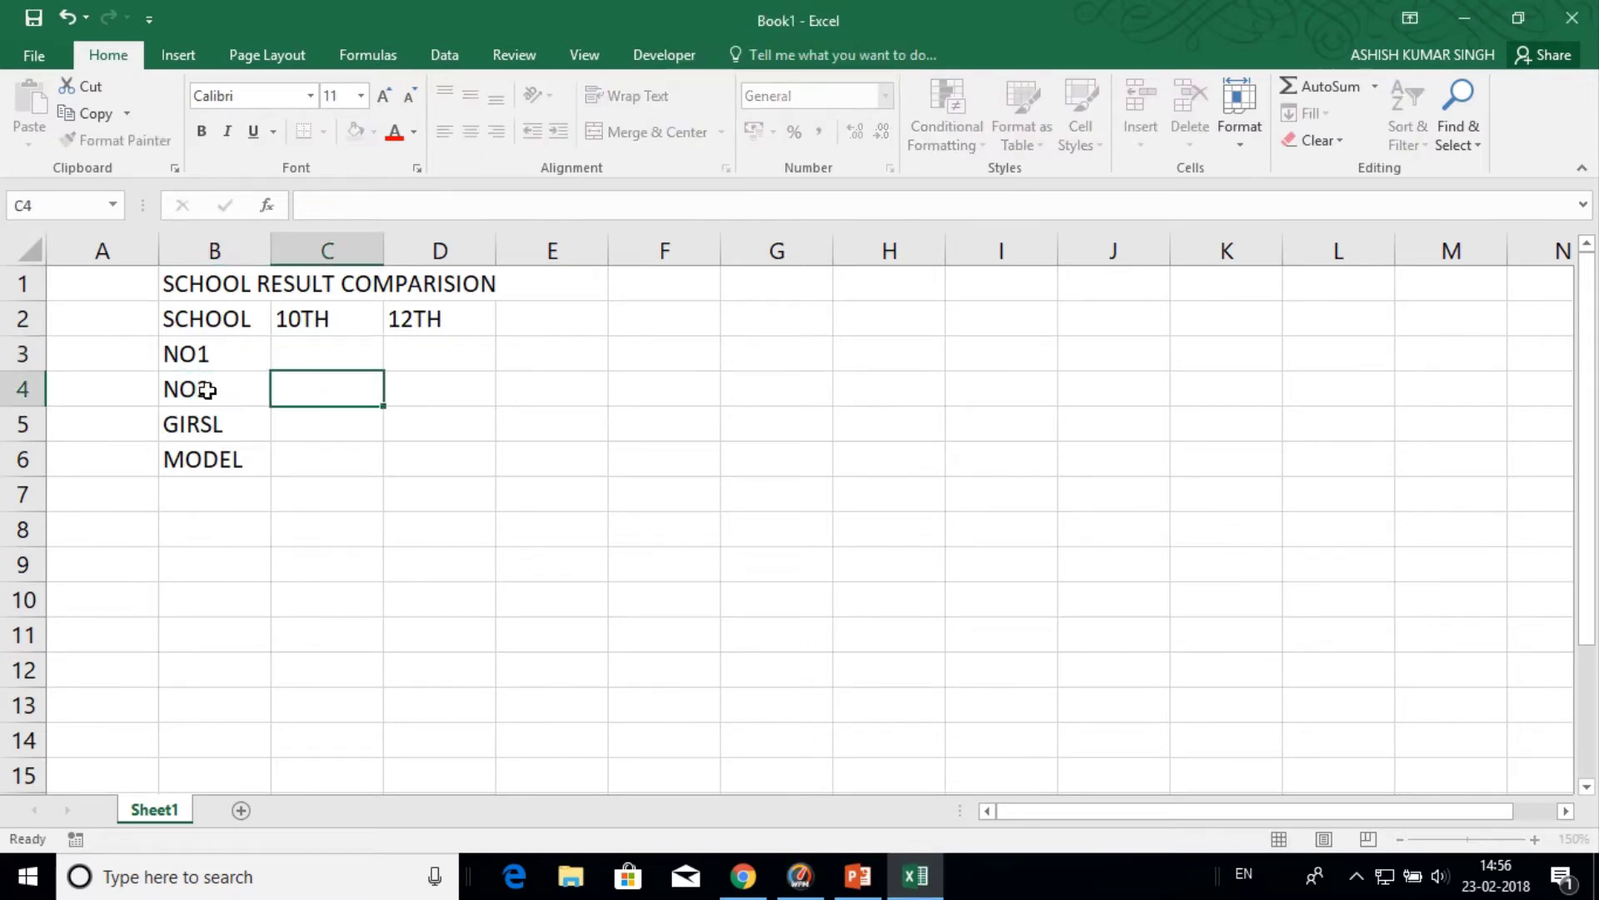
pyautogui.press('Up')
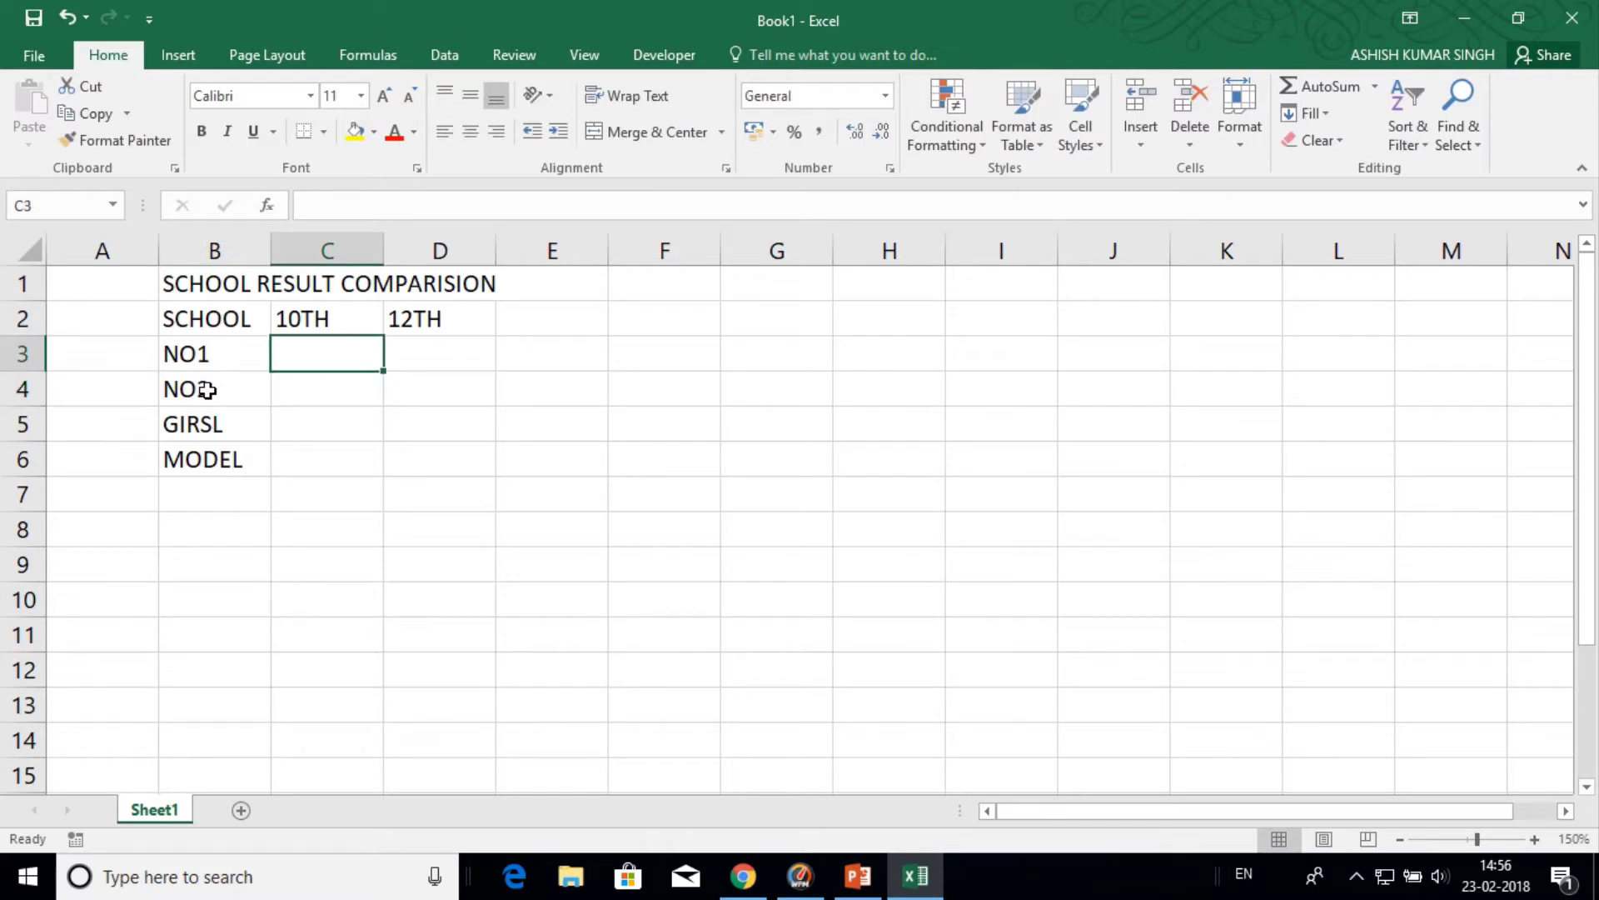
pyautogui.write('67')
pyautogui.press('Tab')
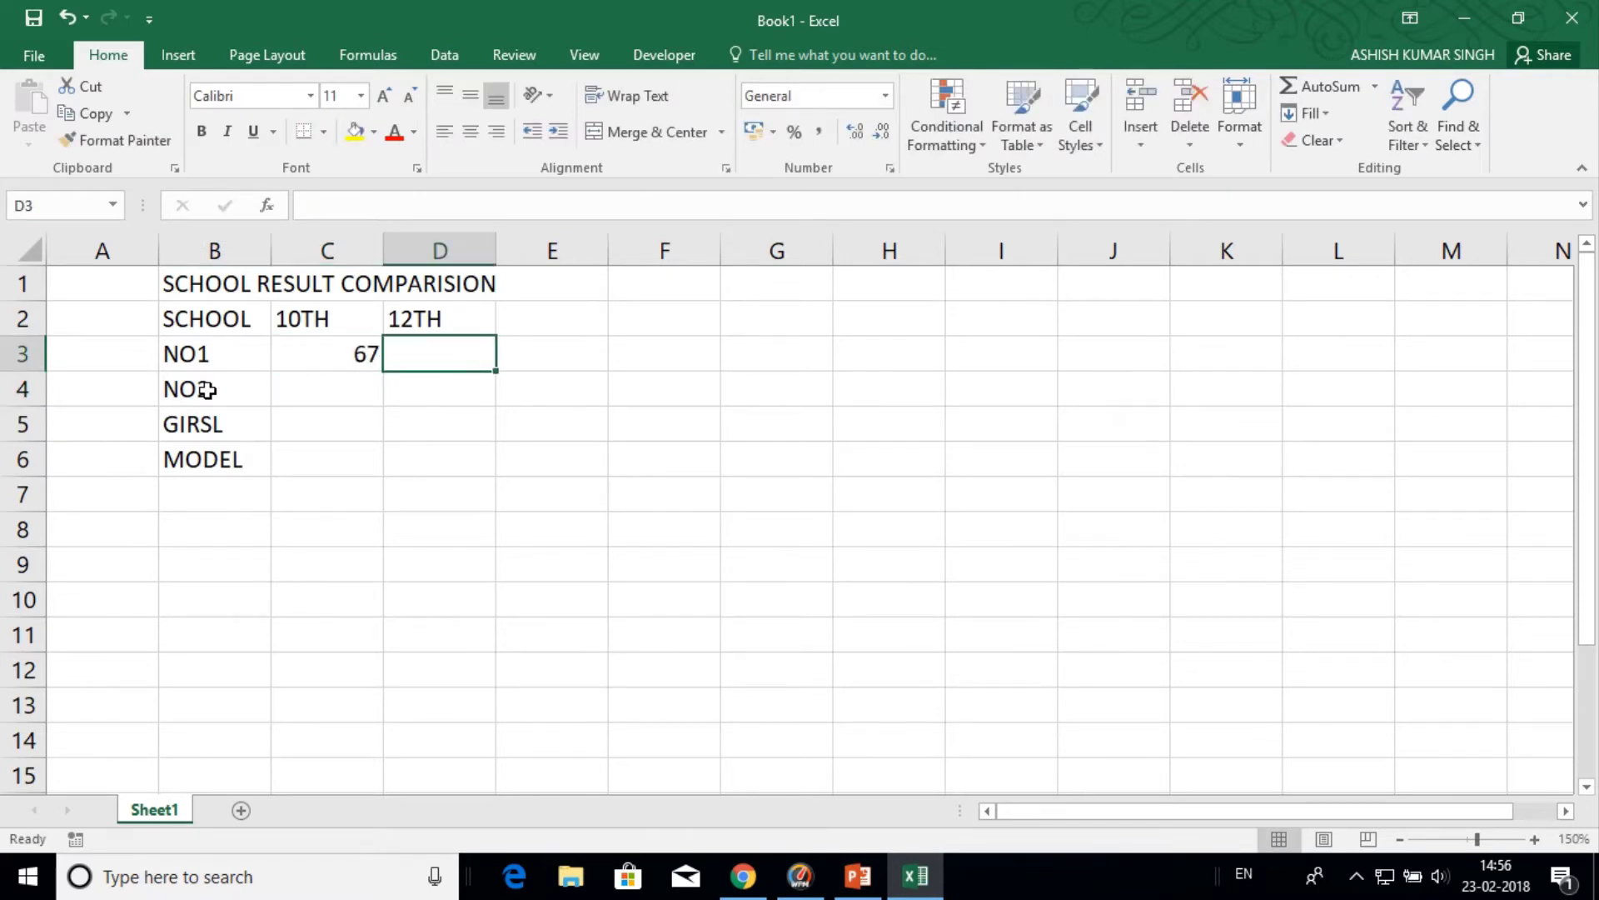
pyautogui.write('71')
pyautogui.press('Return')
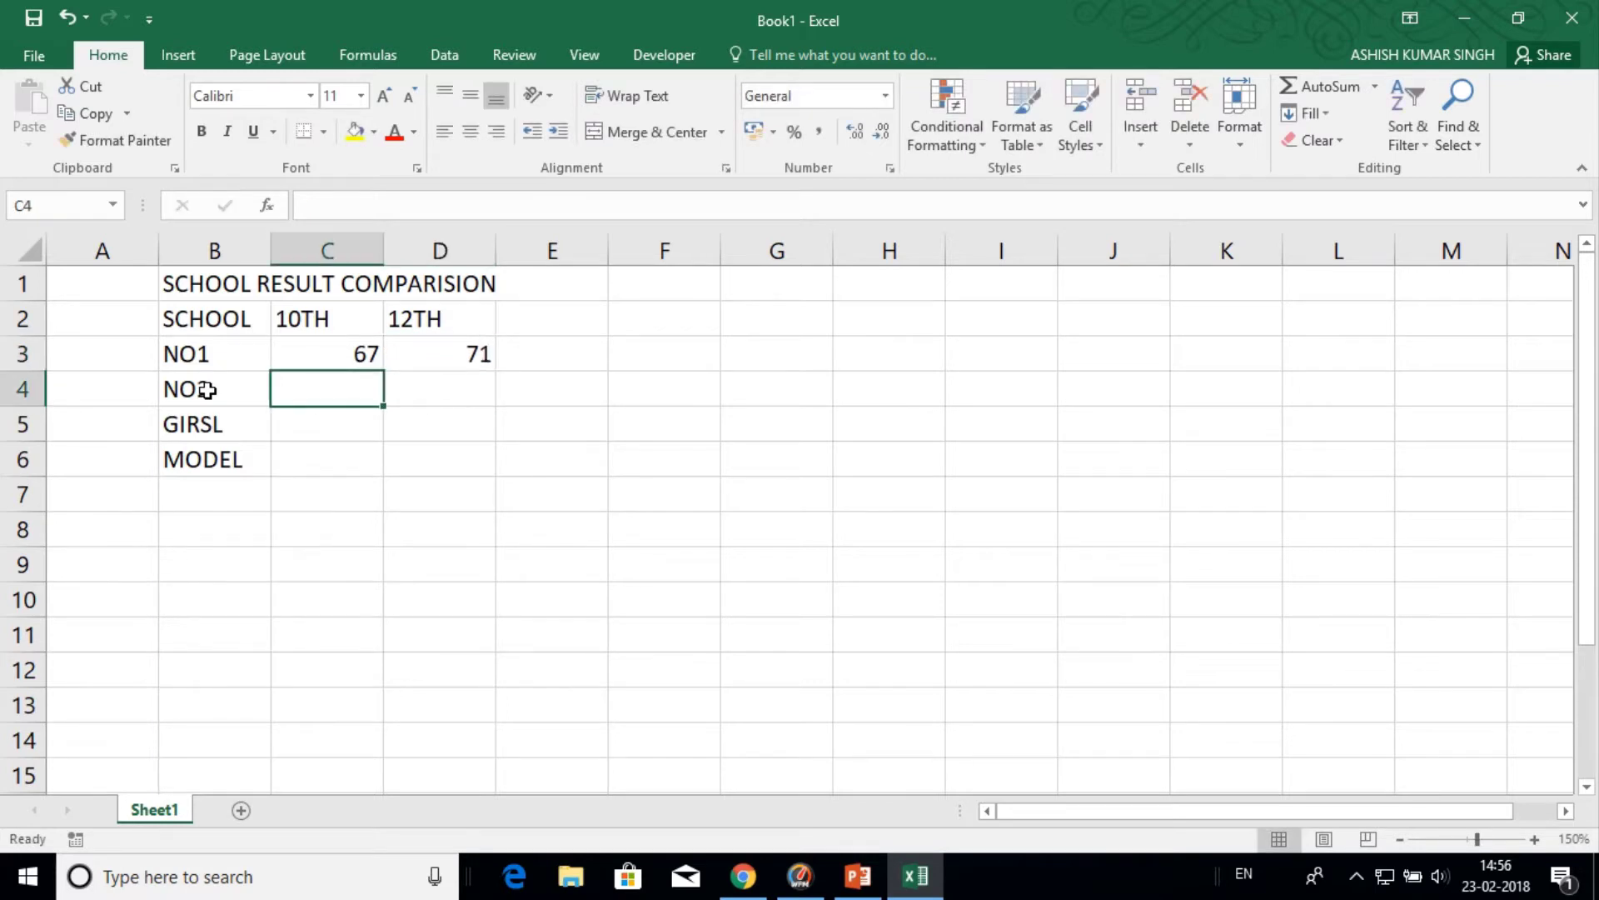
pyautogui.write('65')
pyautogui.press('Tab')
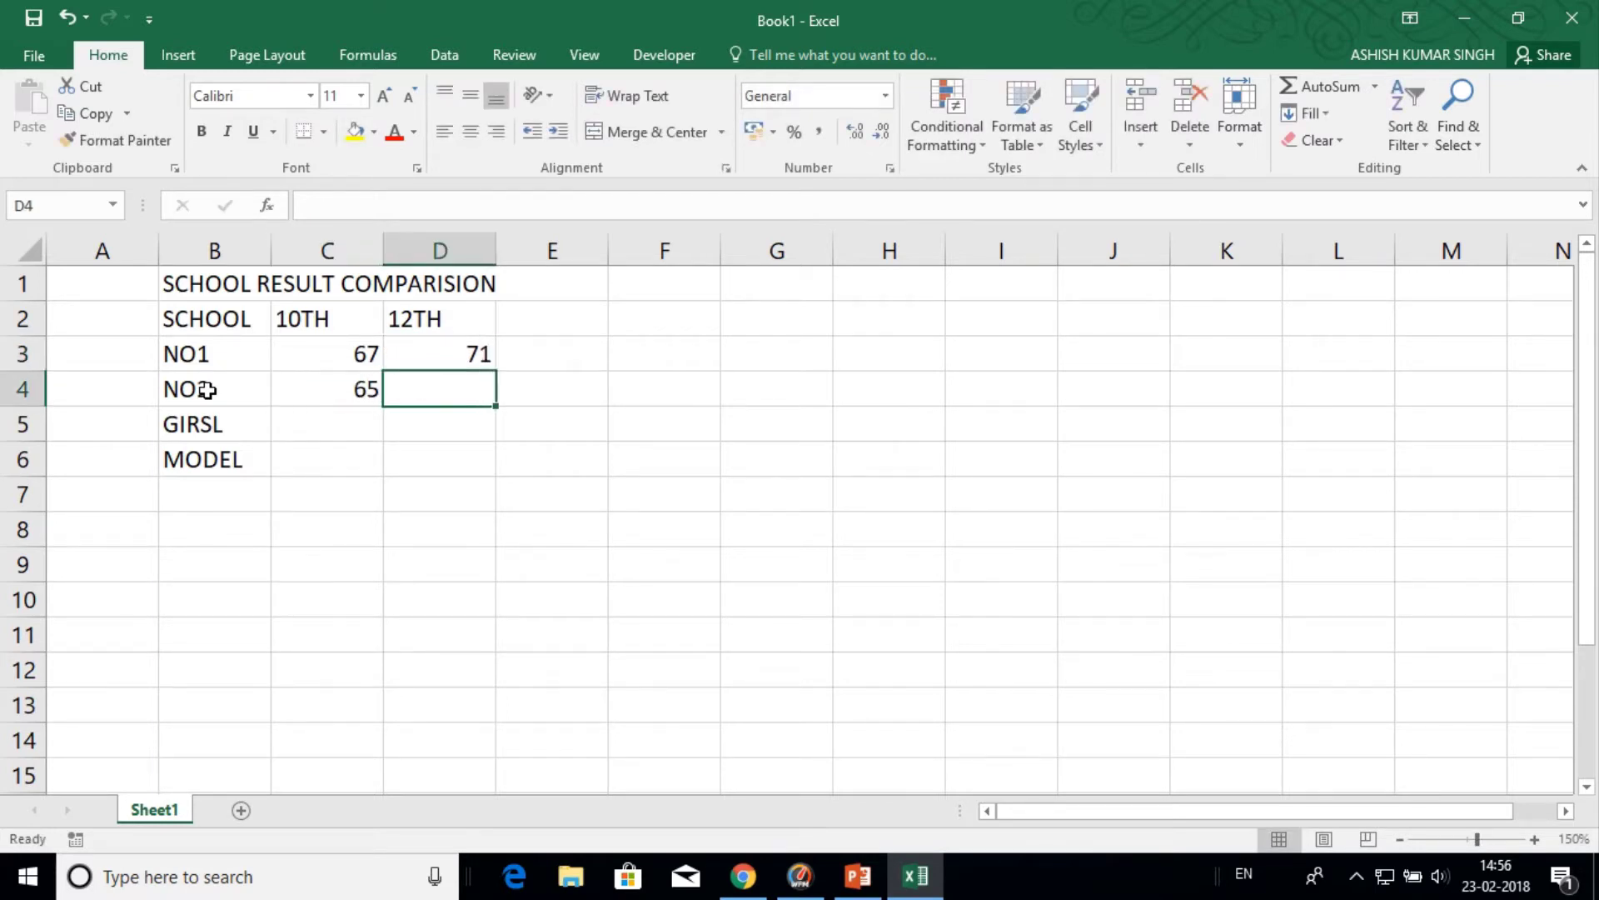
pyautogui.write('69')
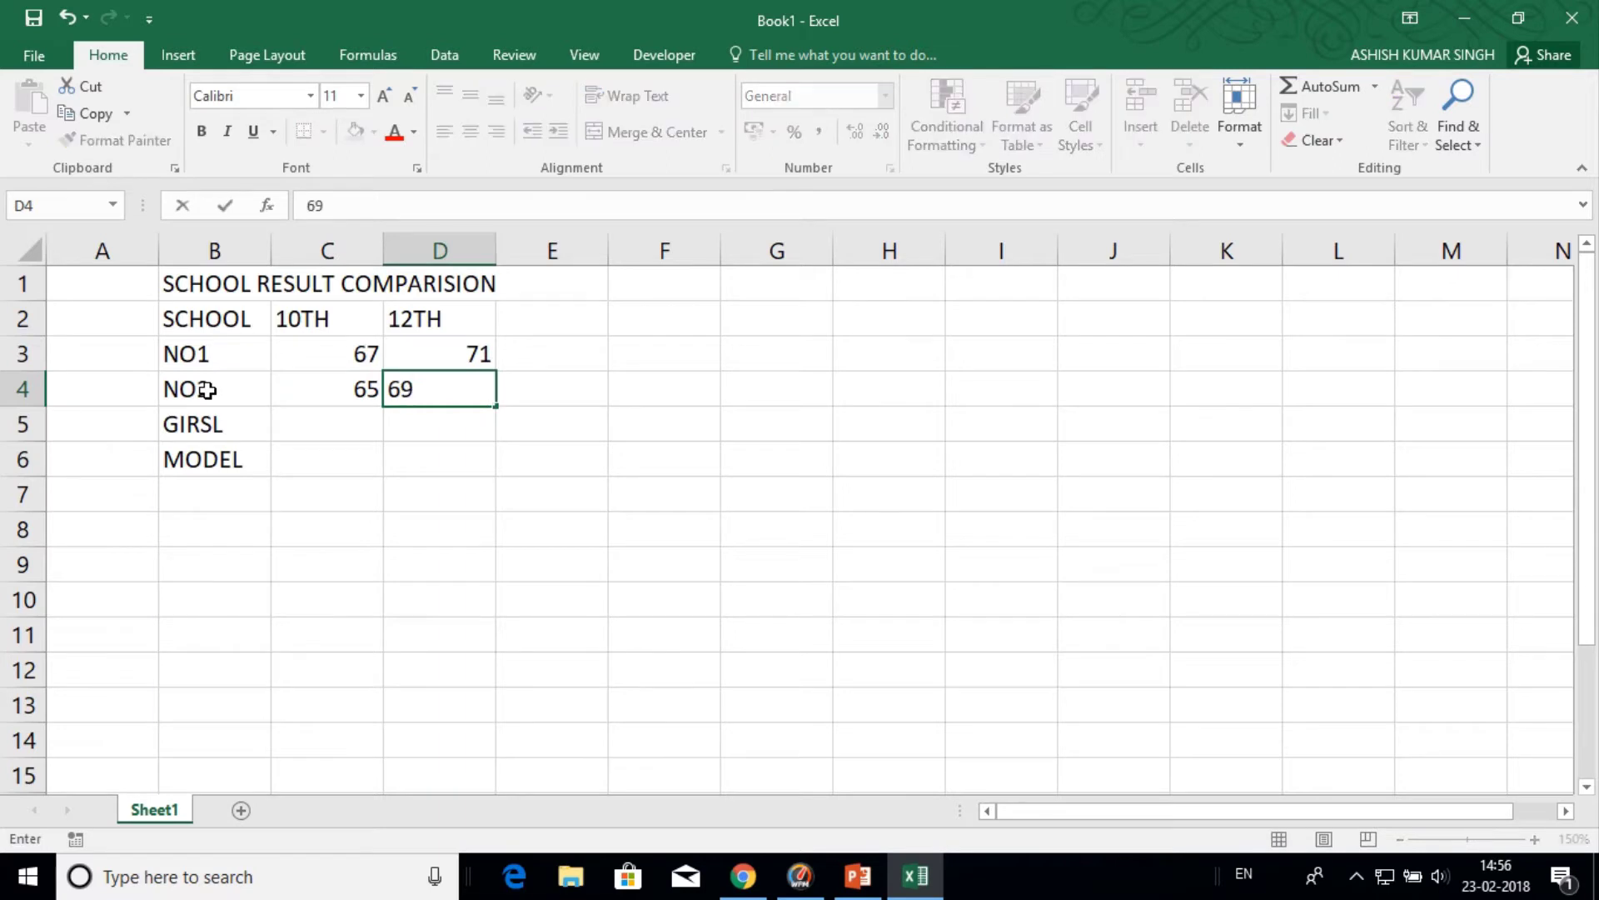
pyautogui.press('Return')
# - Enter the scores 74/76 and 56/60 for the last two schools
pyautogui.write('7')
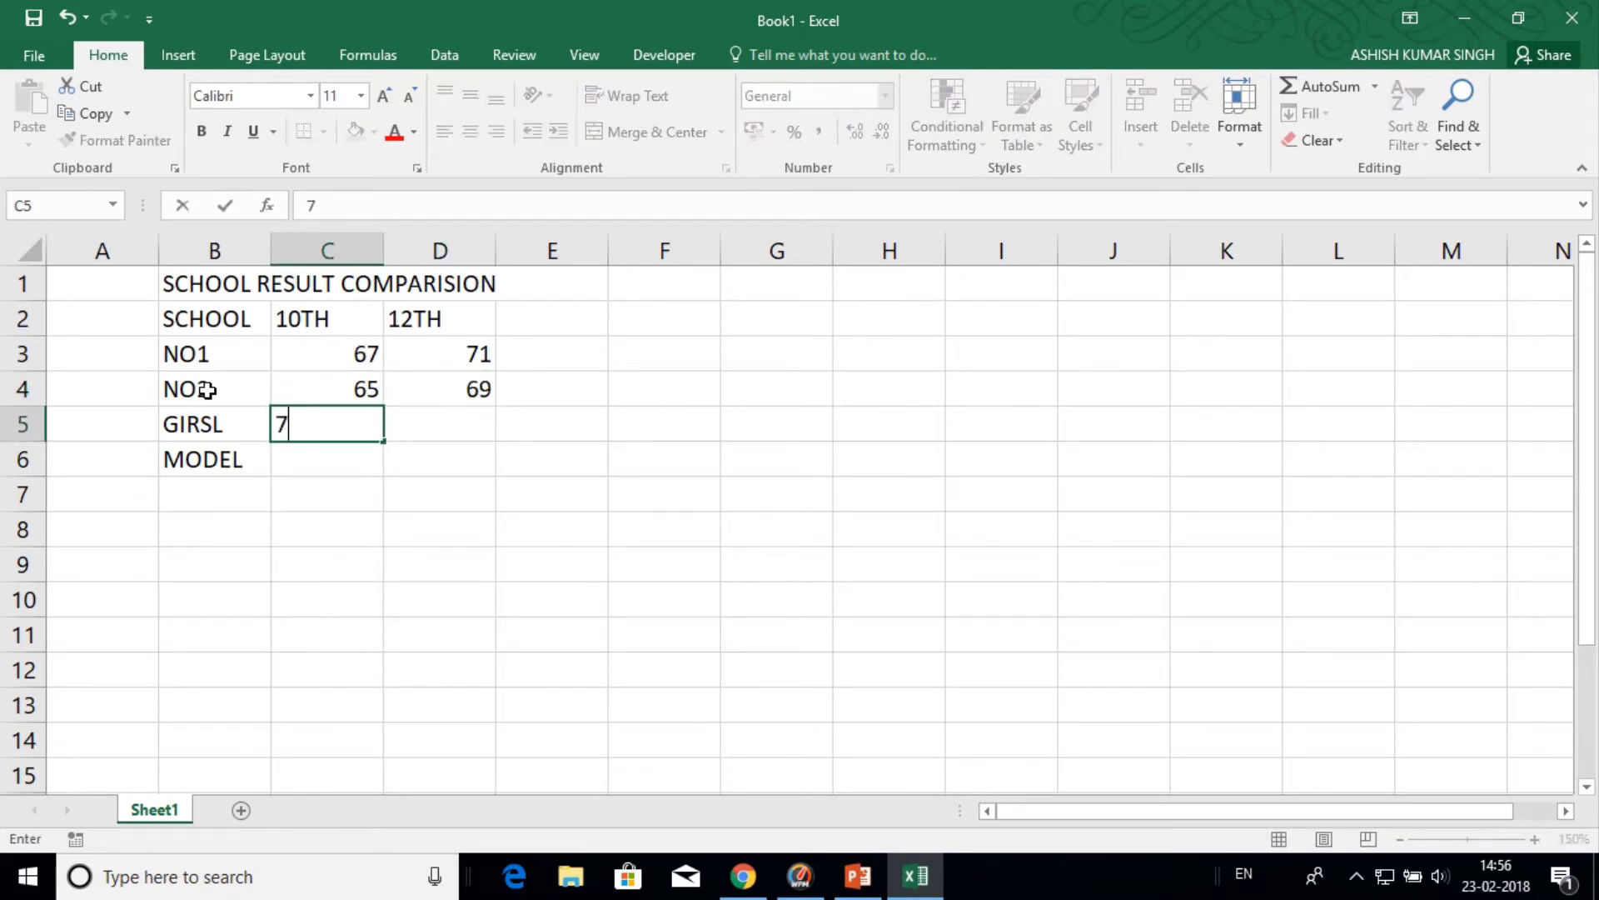
pyautogui.write('4')
pyautogui.press('Tab')
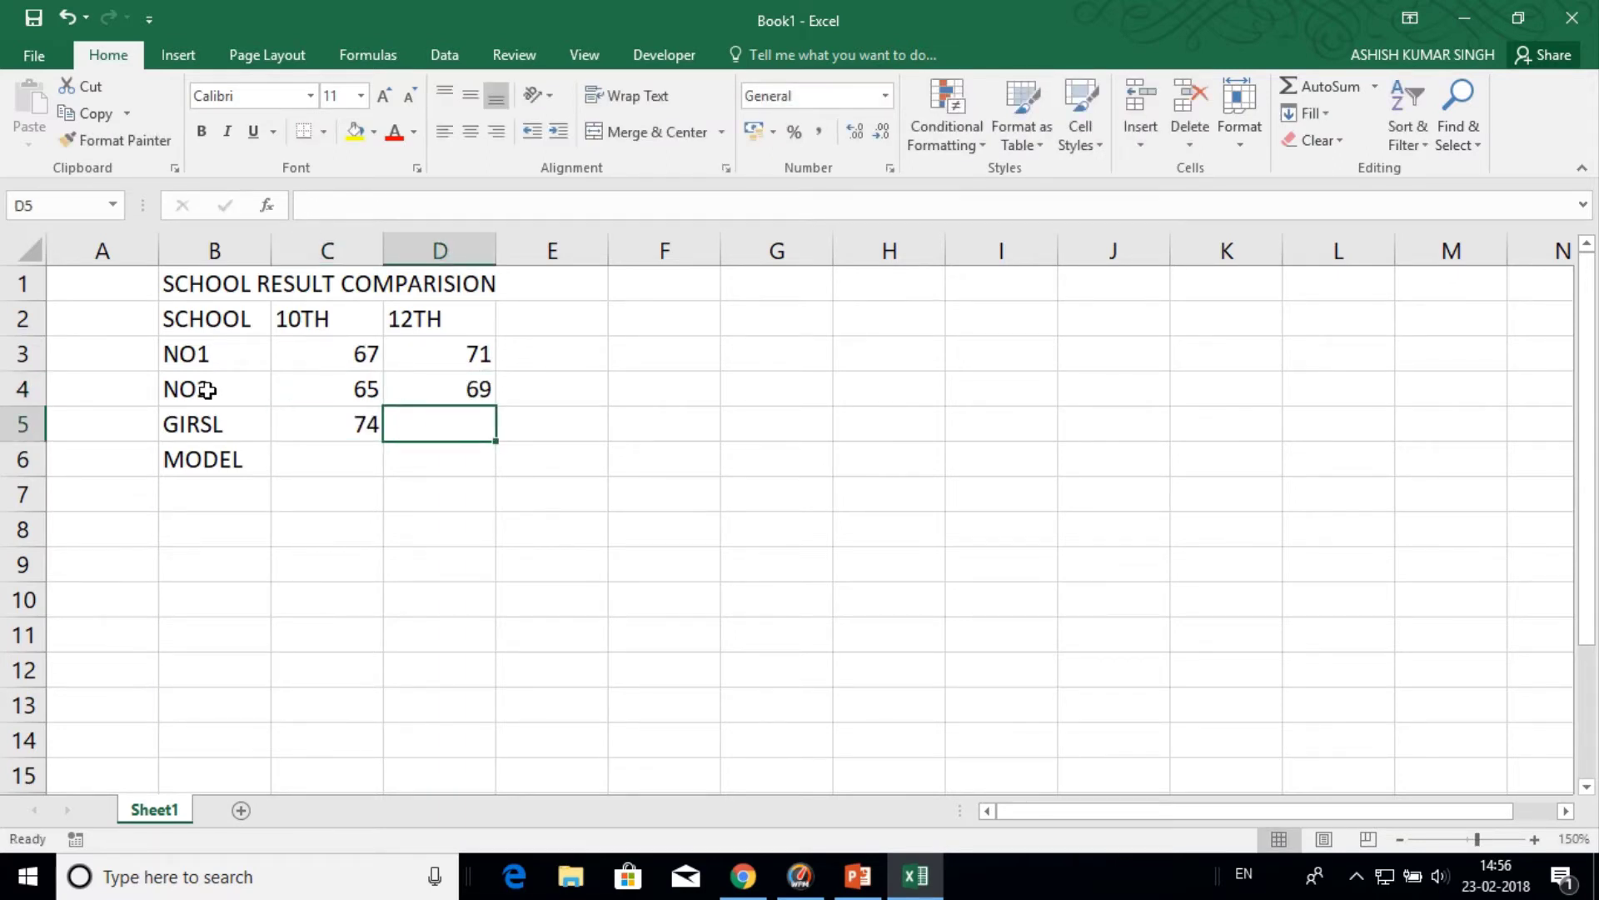
pyautogui.write('76')
pyautogui.press('Return')
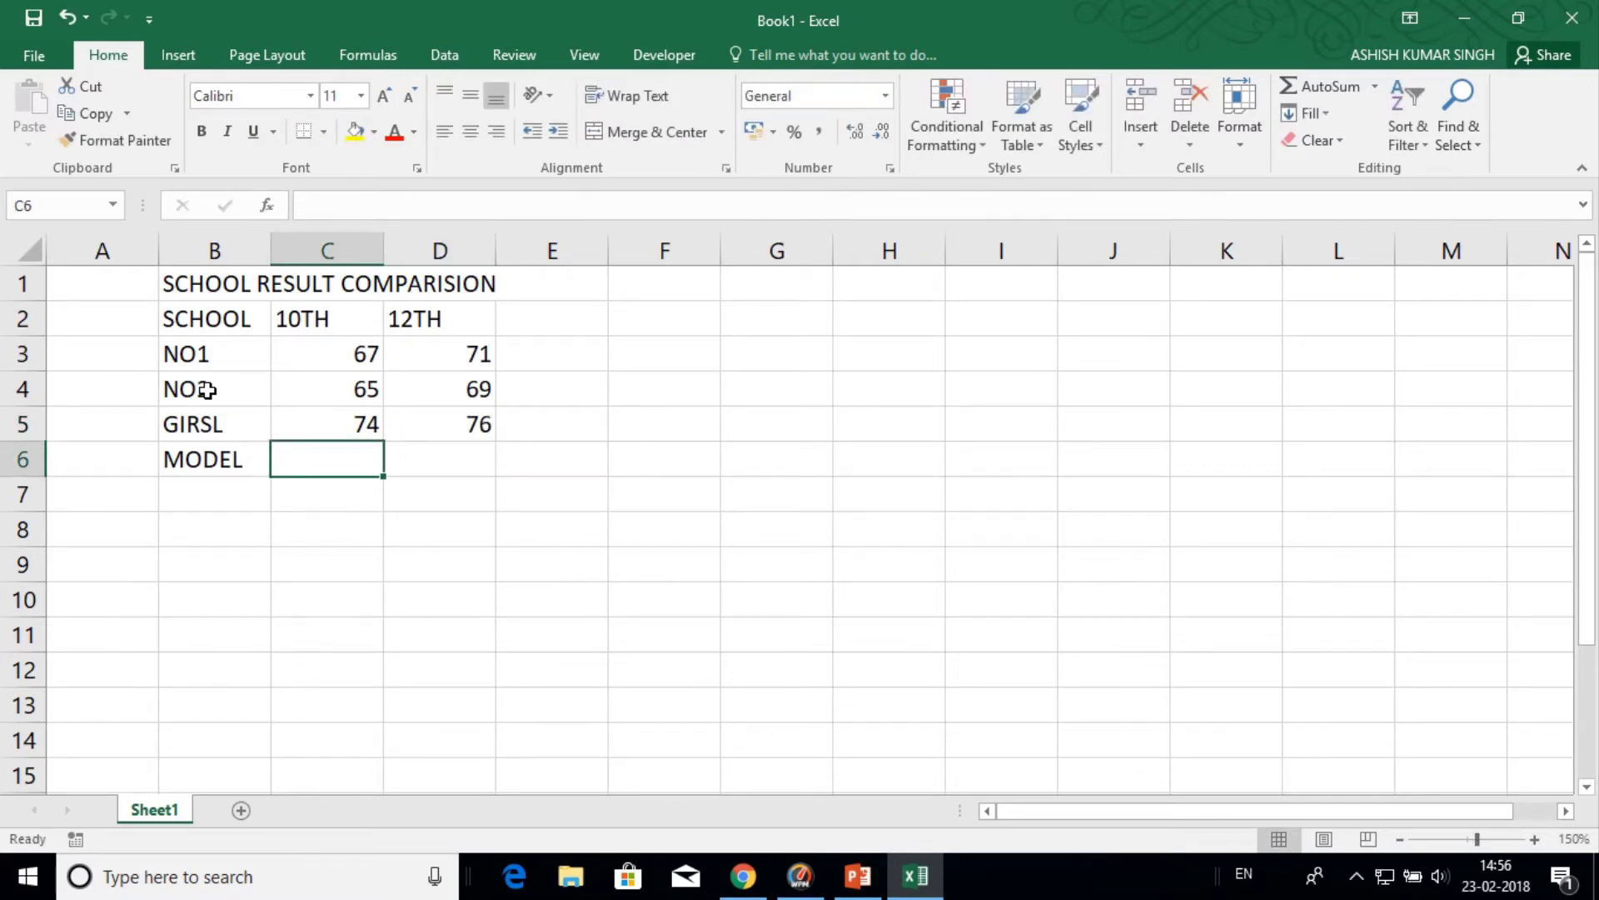
pyautogui.write('56')
pyautogui.press('Tab')
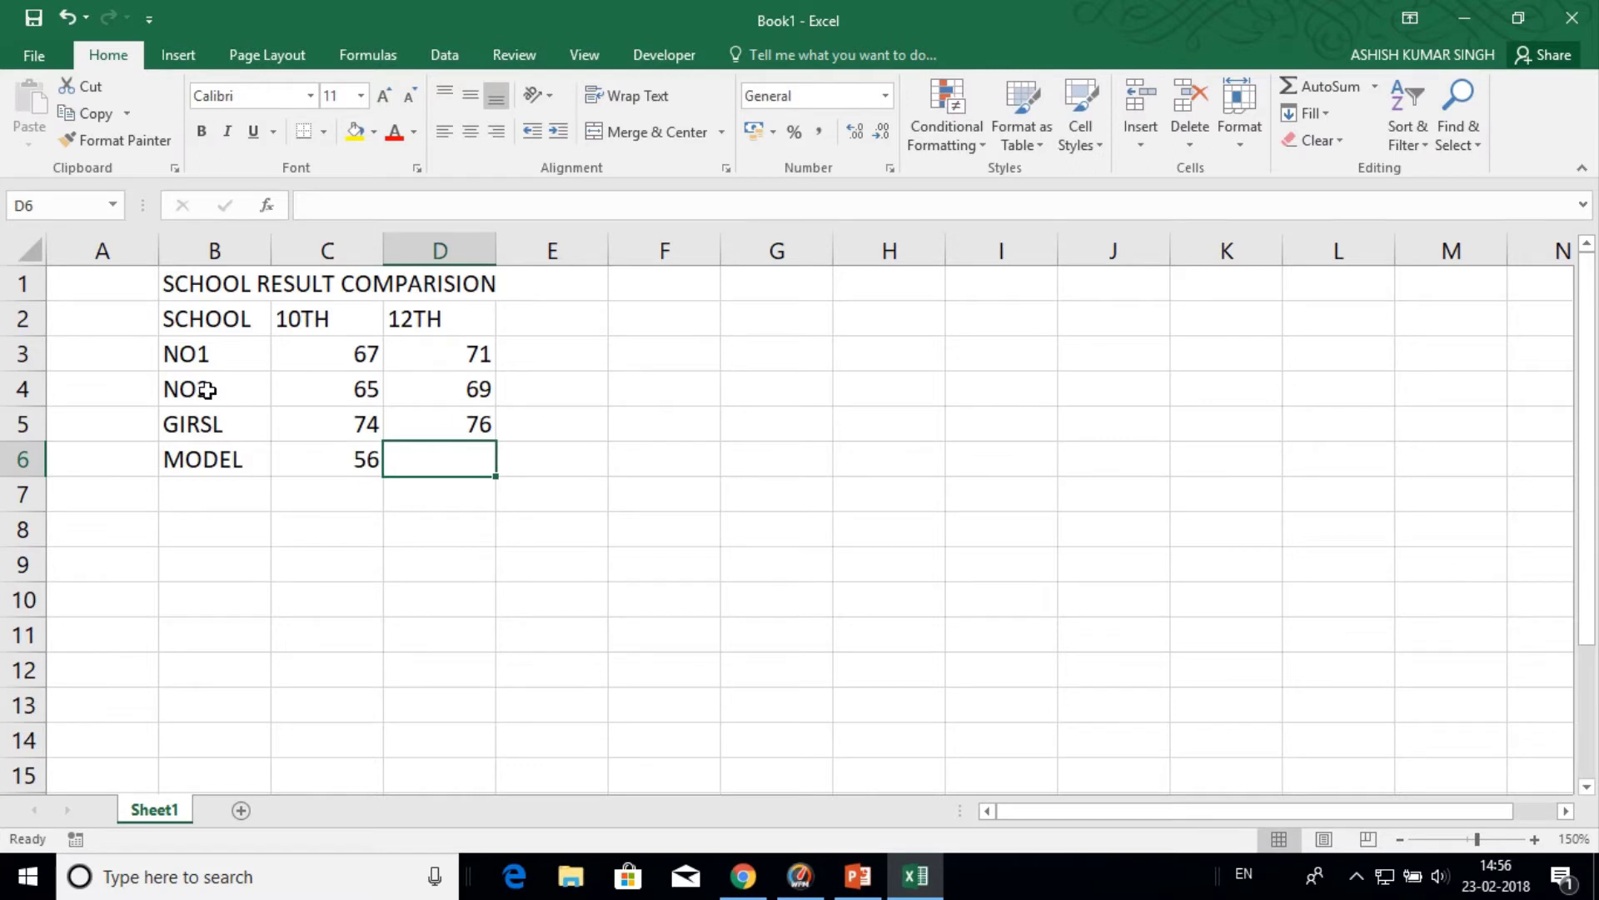
pyautogui.write('60')
pyautogui.press('Up')
pyautogui.press('Up')
pyautogui.press('Up')
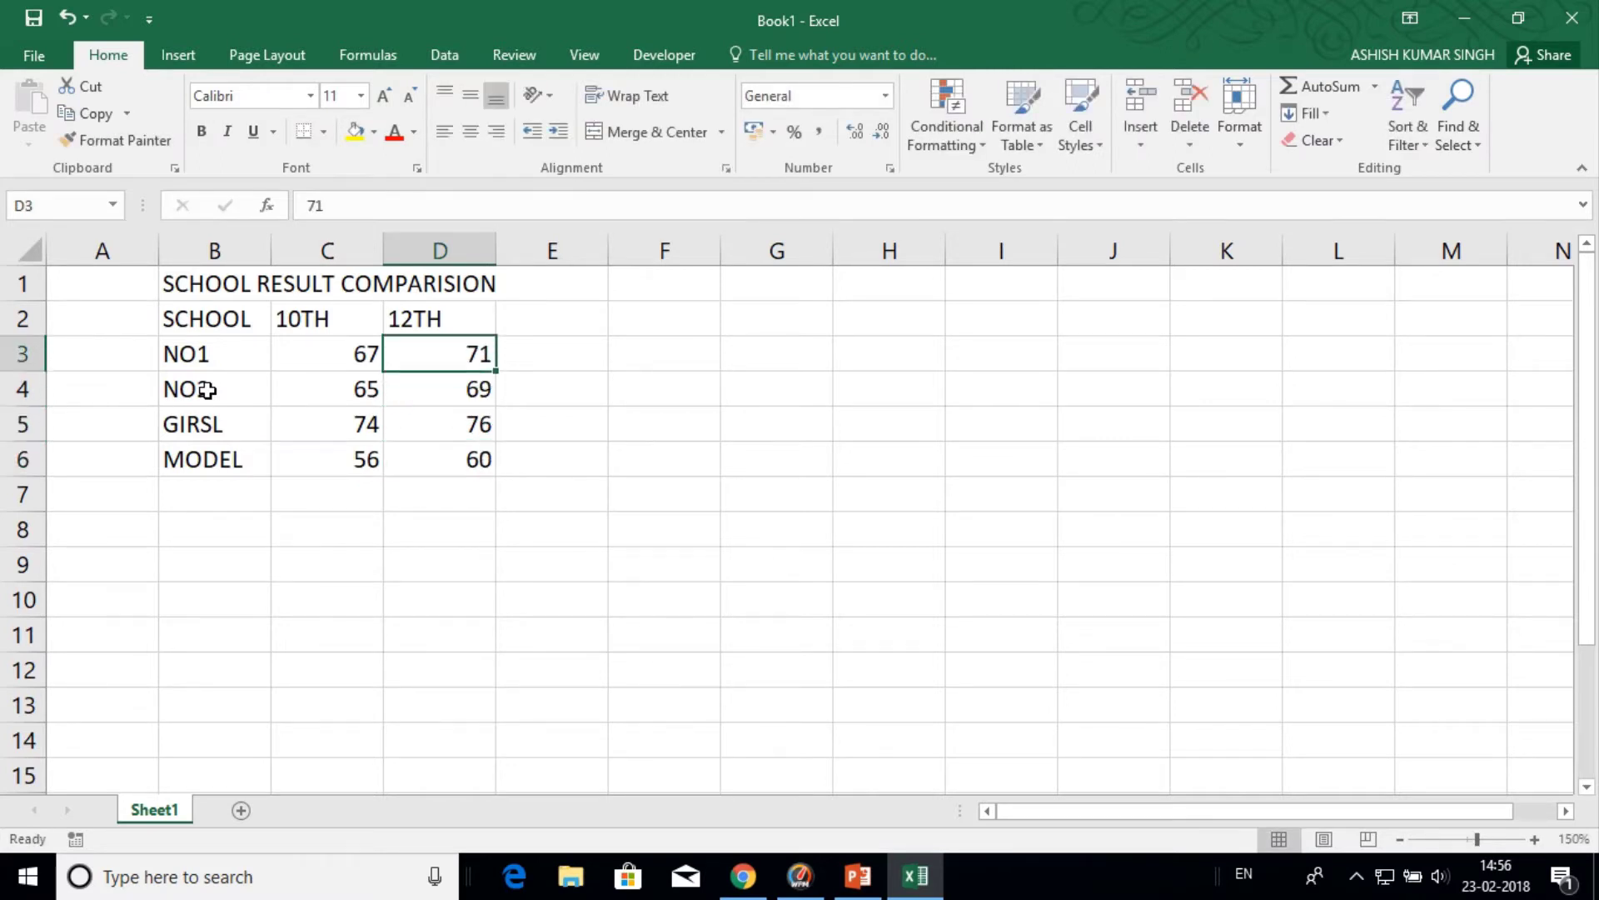
pyautogui.press('Up')
pyautogui.press('Left')
pyautogui.press('Left')
pyautogui.hotkey('shift', 'Right')
pyautogui.hotkey('shift', 'Right')
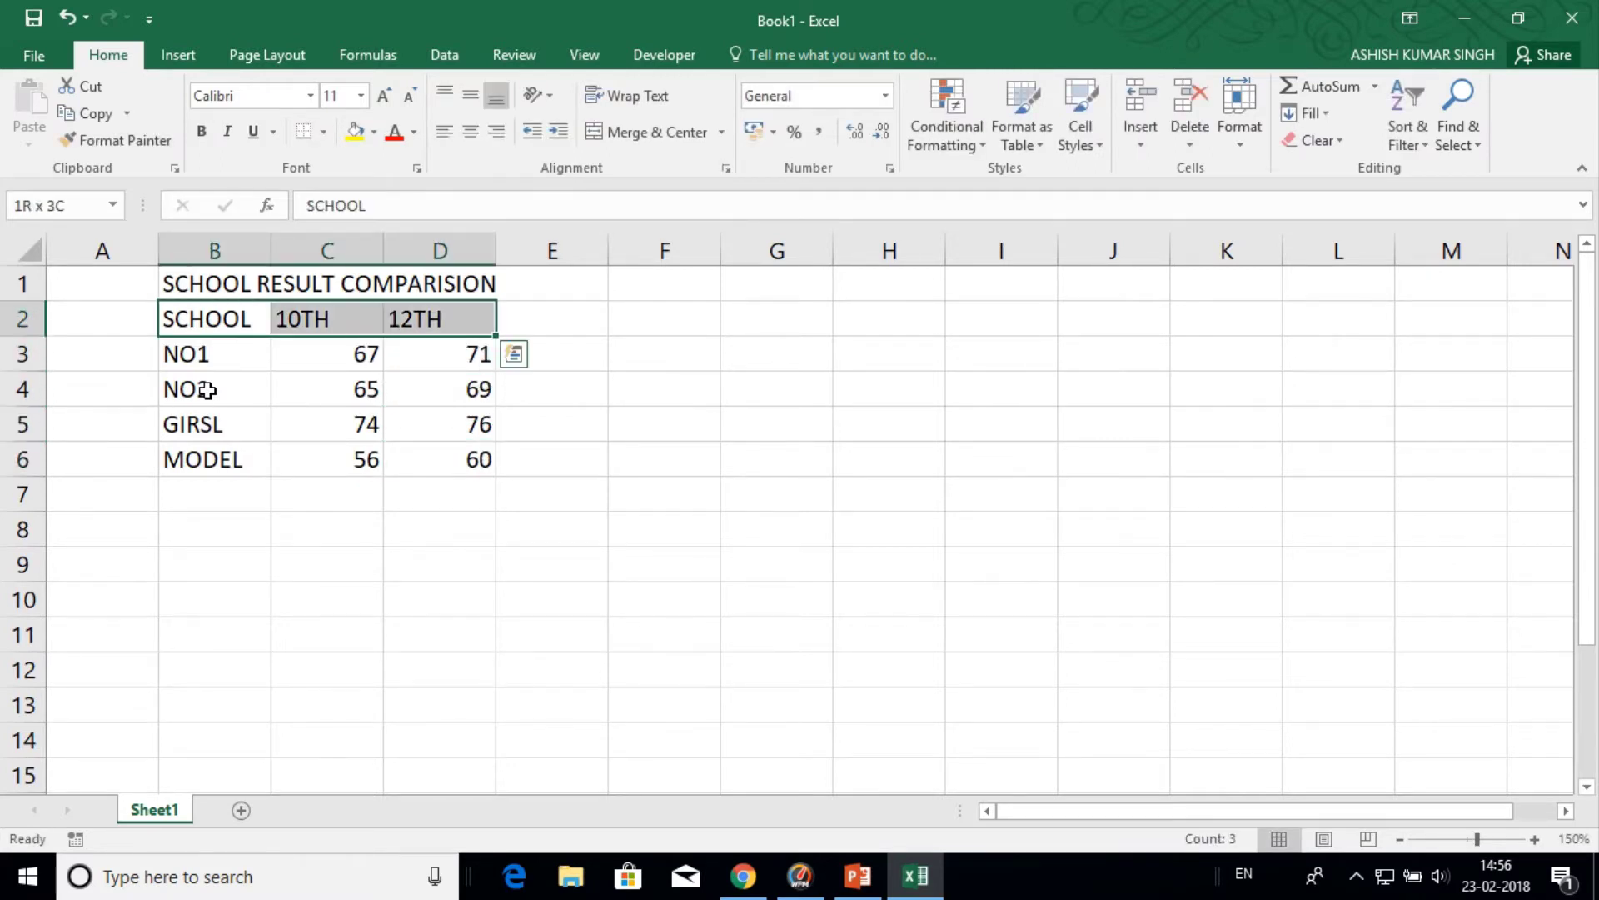
# - Apply All Borders to the B2:D6 table and reselect it
pyautogui.hotkey('shift', 'Down')
pyautogui.hotkey('shift', 'Down')
pyautogui.hotkey('shift', 'Down')
pyautogui.hotkey('shift', 'Down')
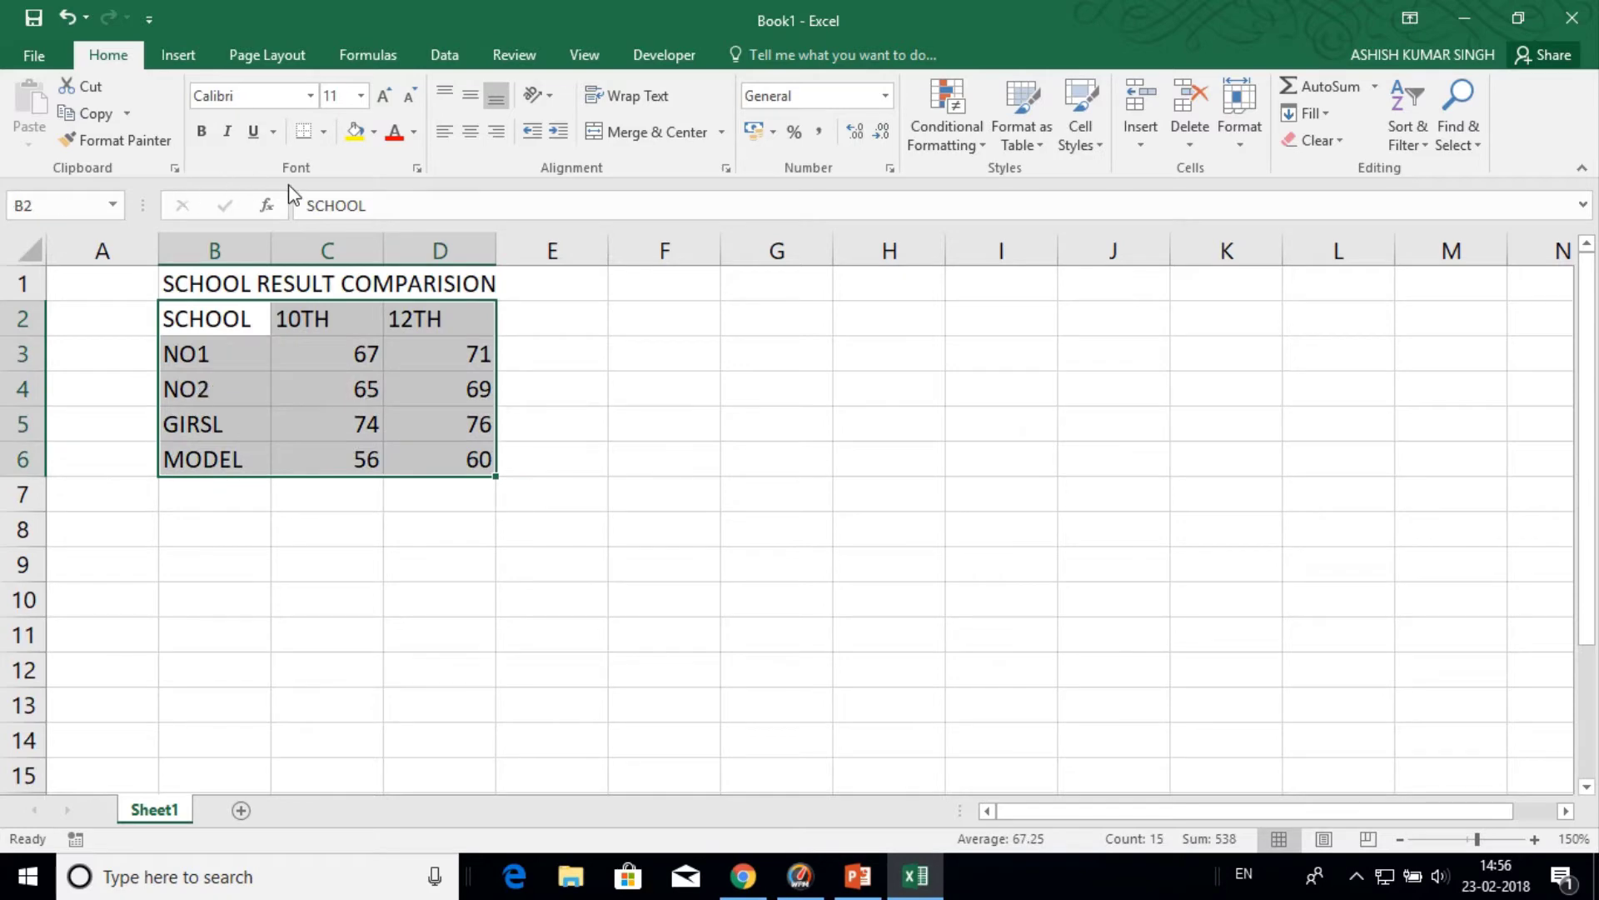
pyautogui.click(325, 133)
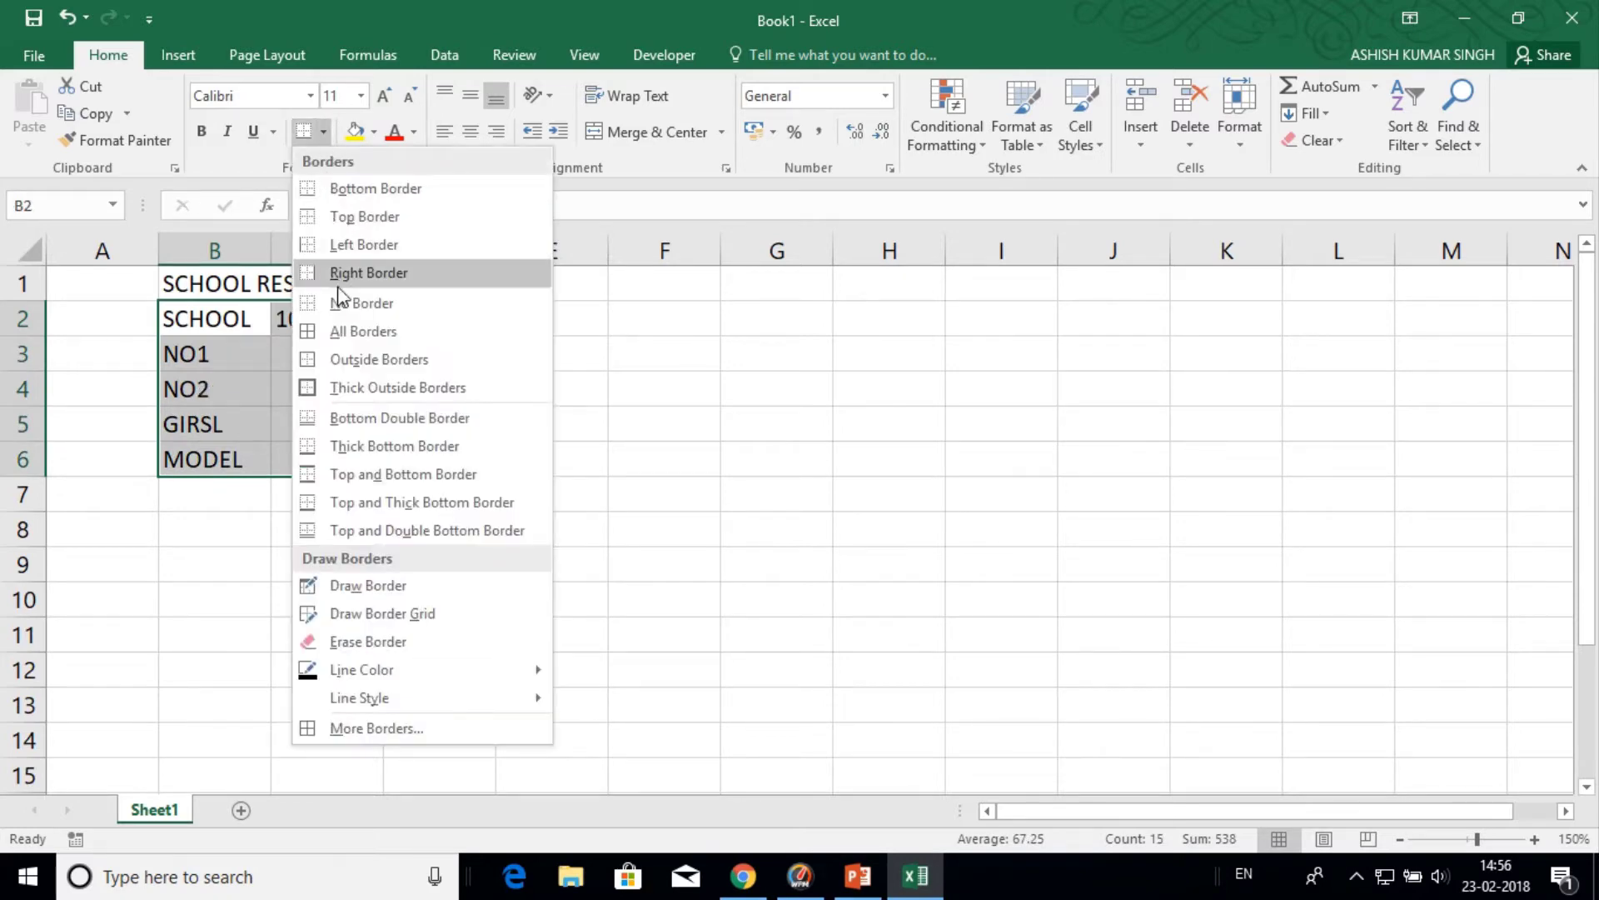
pyautogui.click(333, 328)
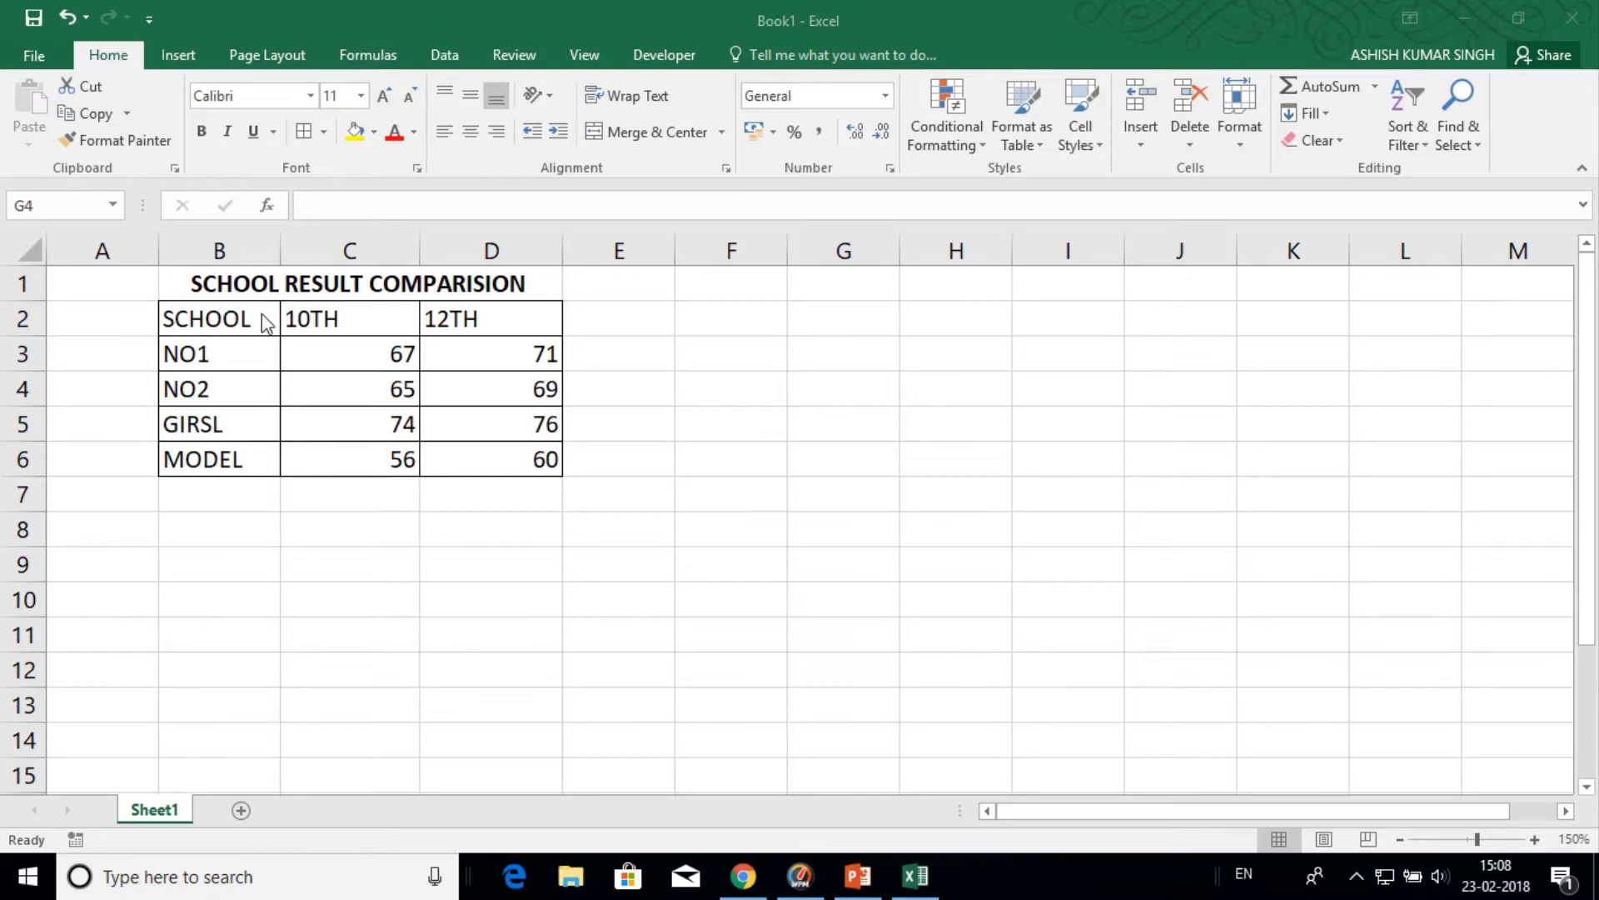
pyautogui.moveTo(213, 319); pyautogui.dragTo(464, 445)
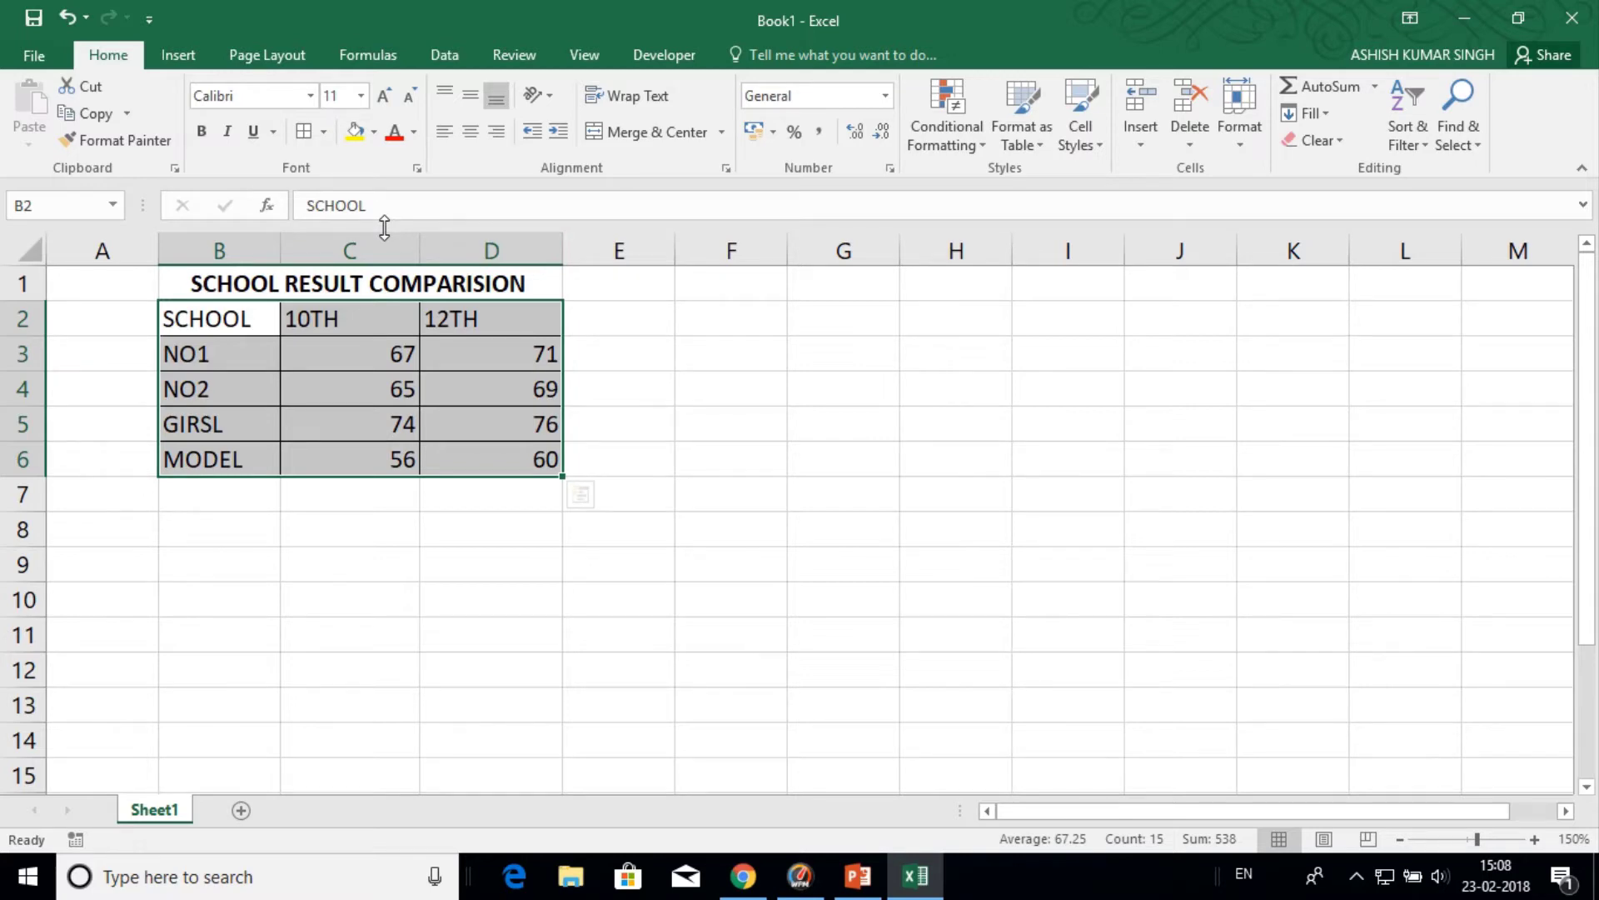
# - Open Recommended Charts from the Insert tab for the selected table
pyautogui.click(184, 60)
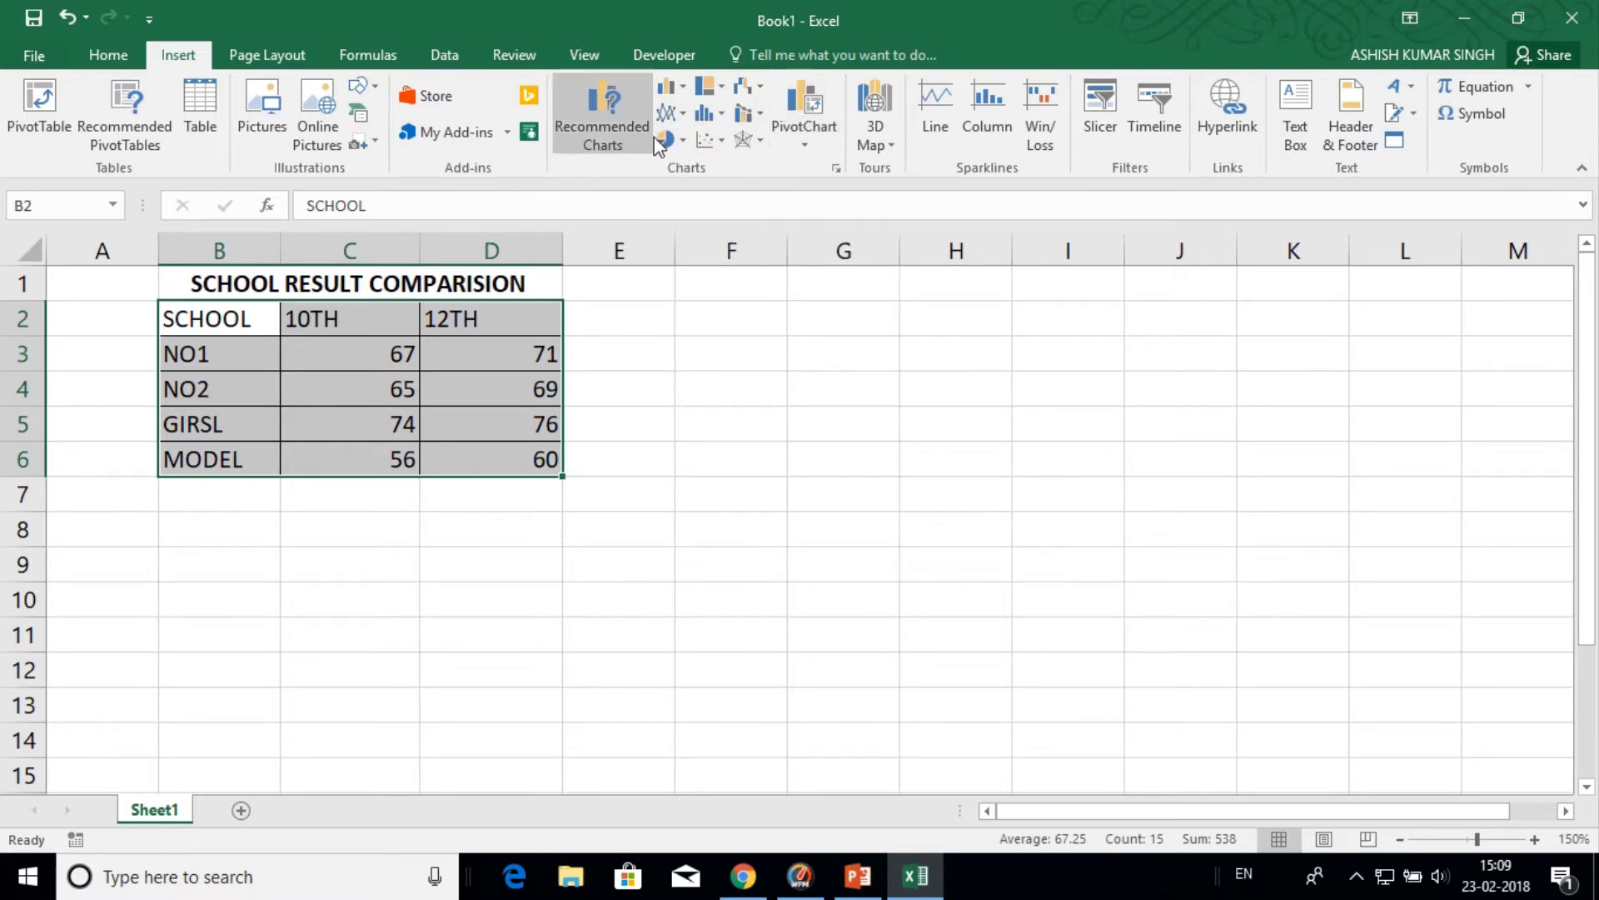
pyautogui.click(607, 133)
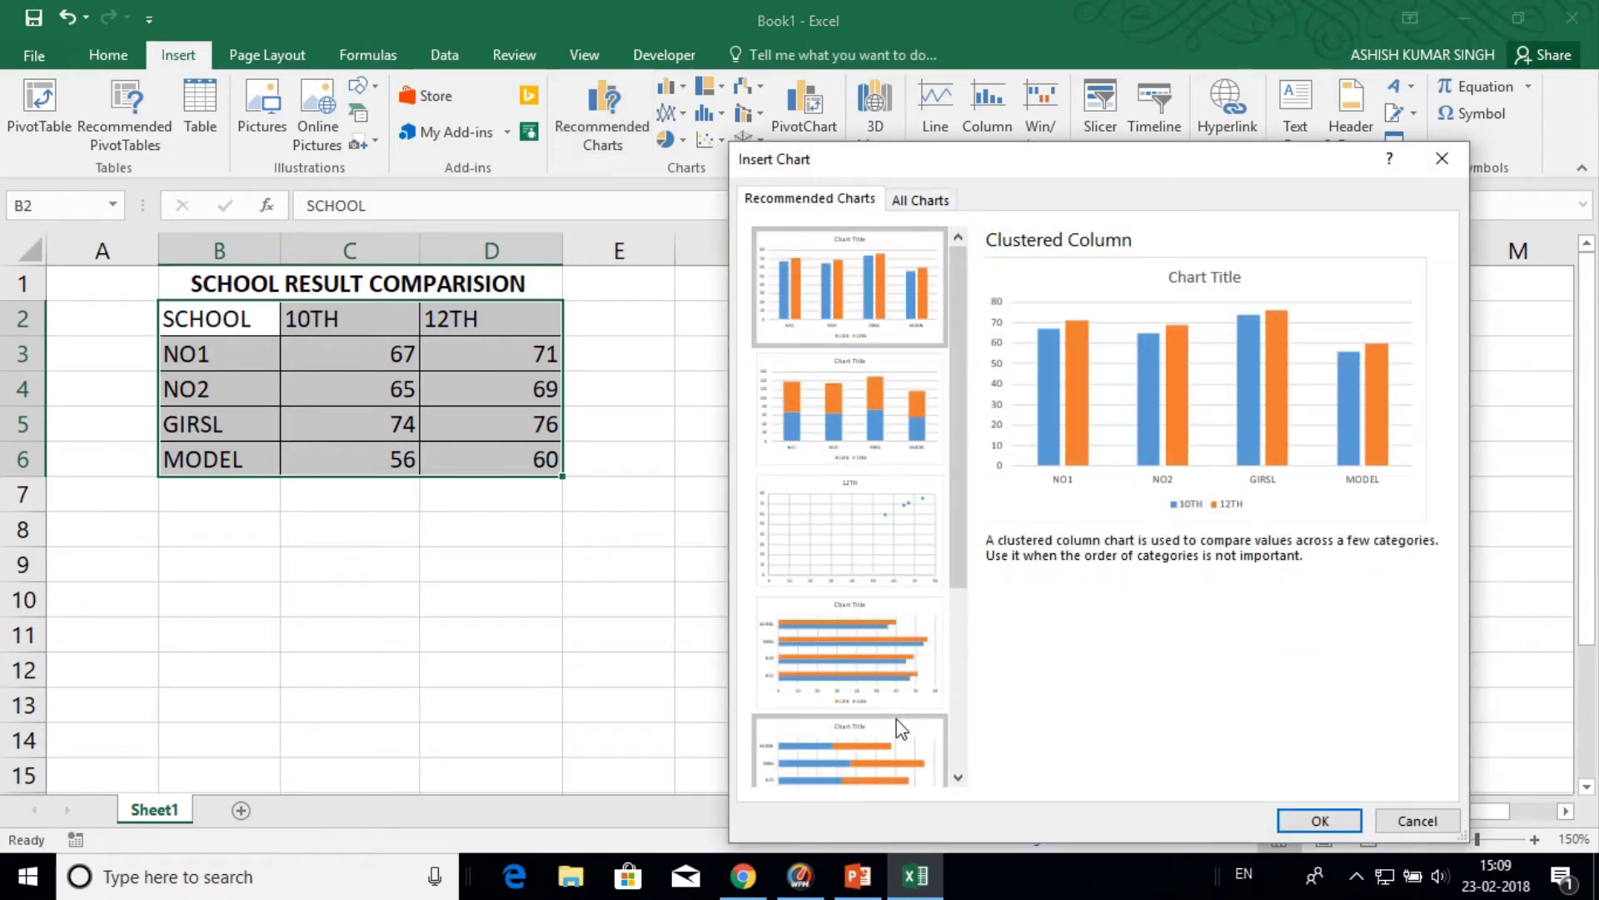
# - Compare line and pie previews under All Charts, then insert a Clustered Column chart
pyautogui.click(932, 213)
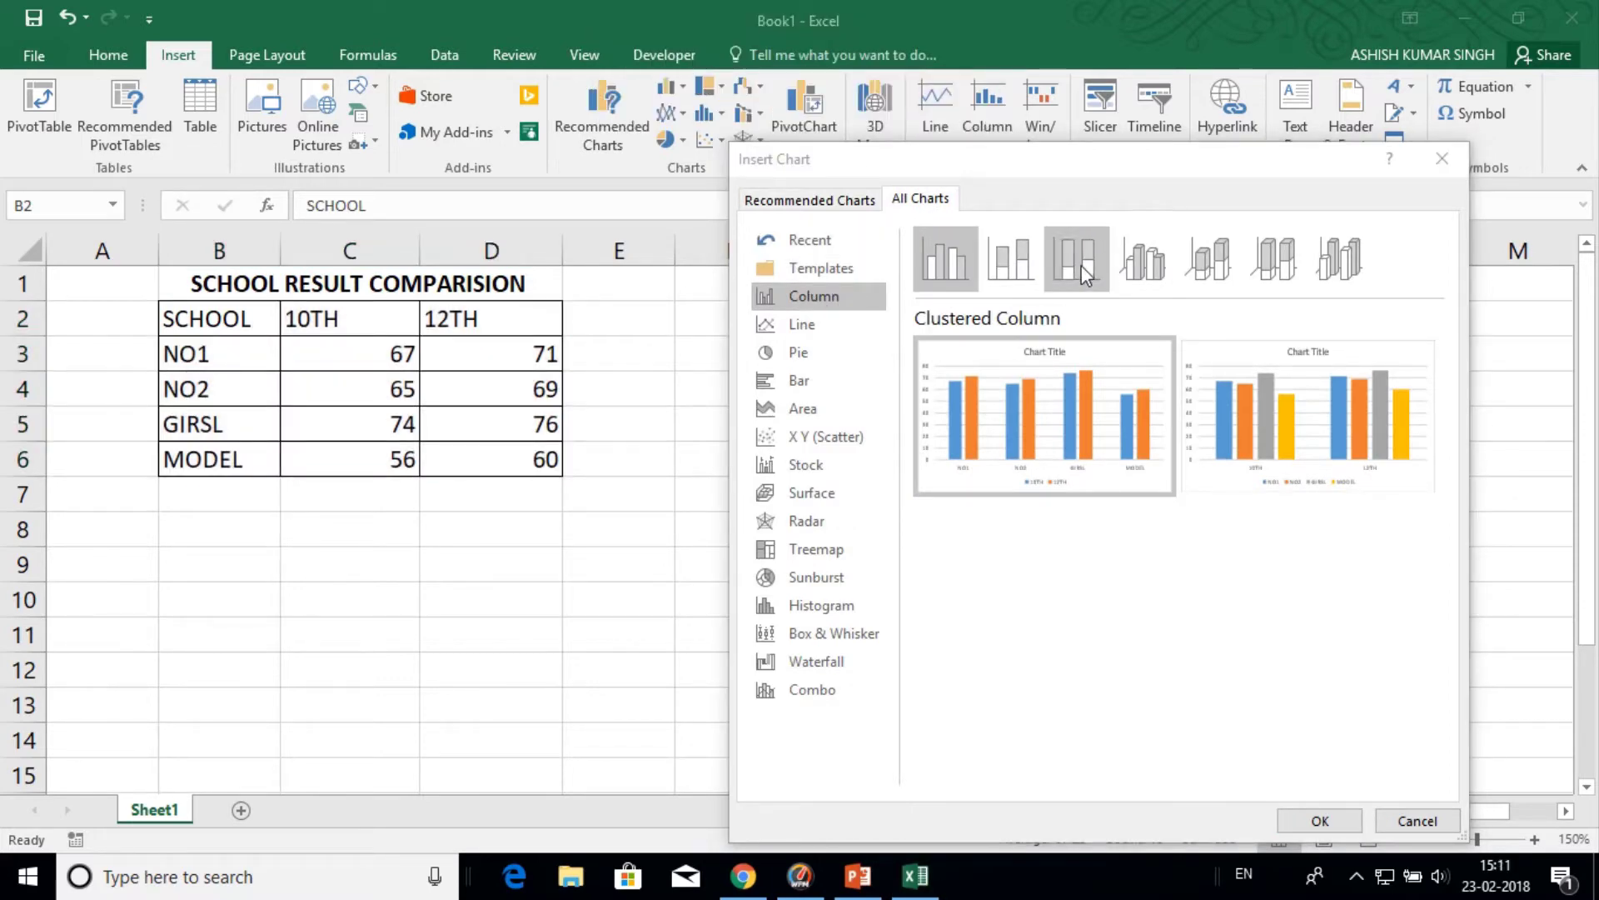
pyautogui.click(803, 324)
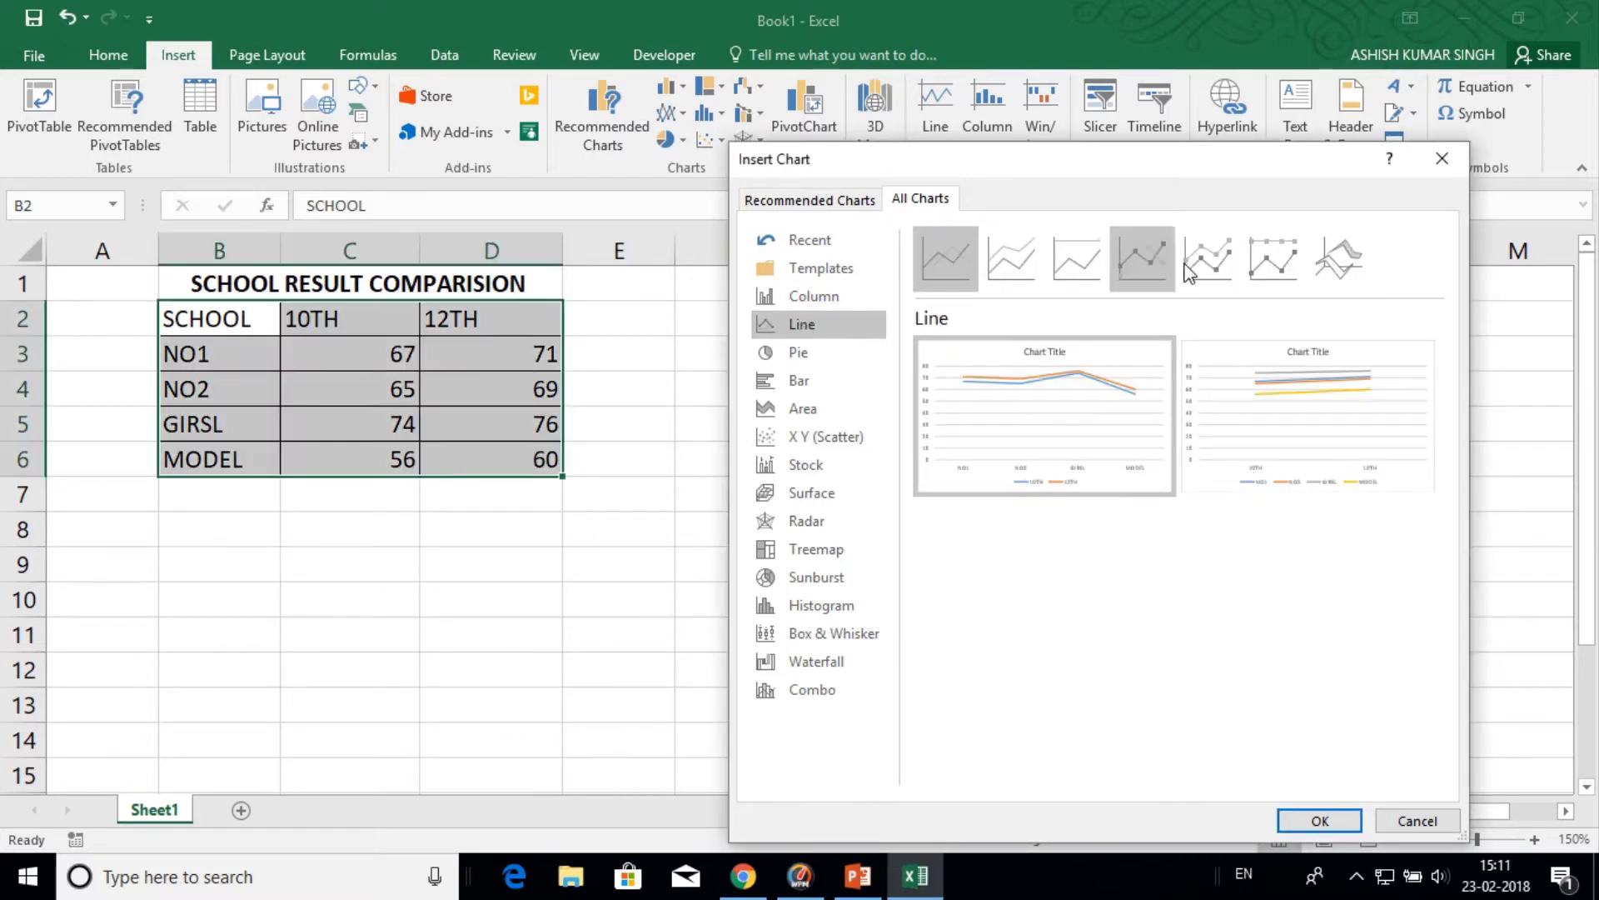
pyautogui.click(798, 354)
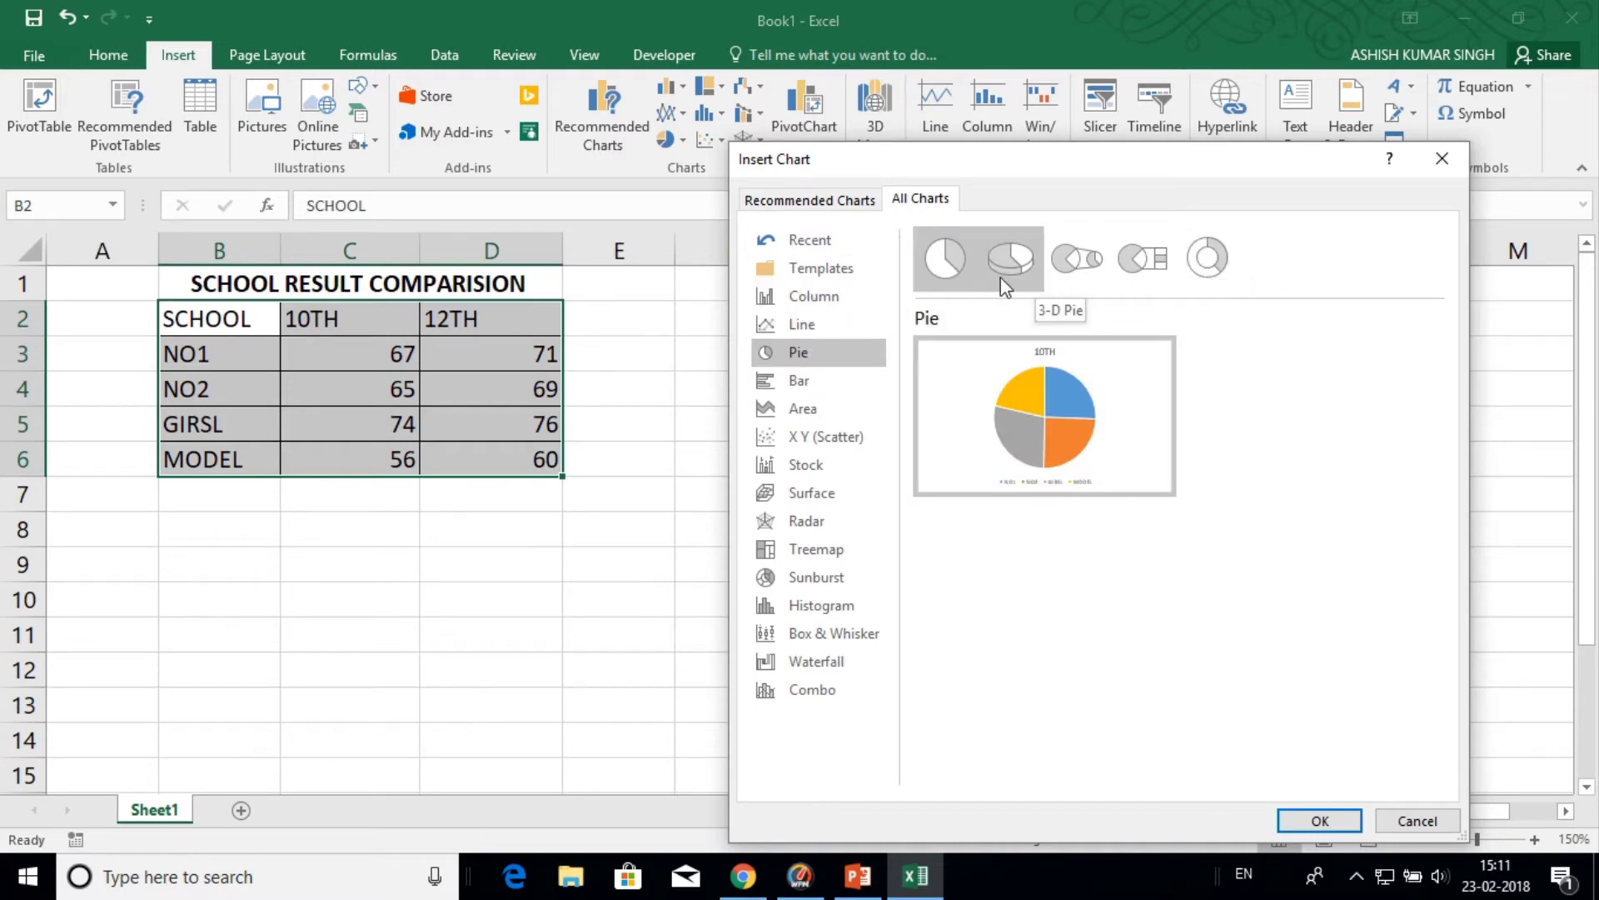
pyautogui.click(830, 301)
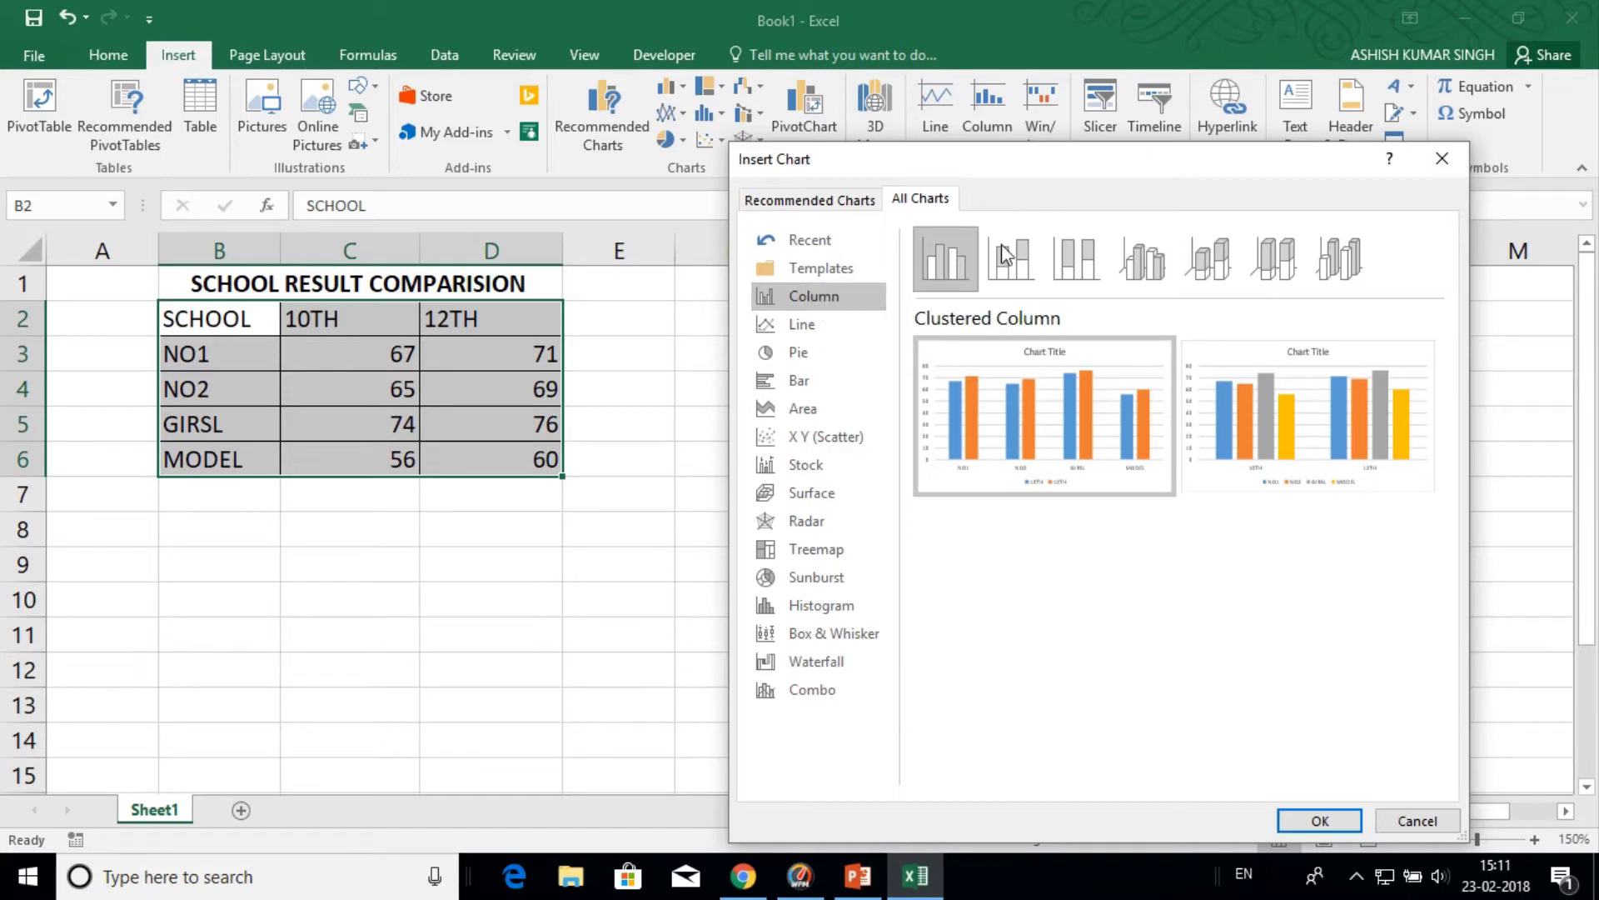
pyautogui.click(828, 351)
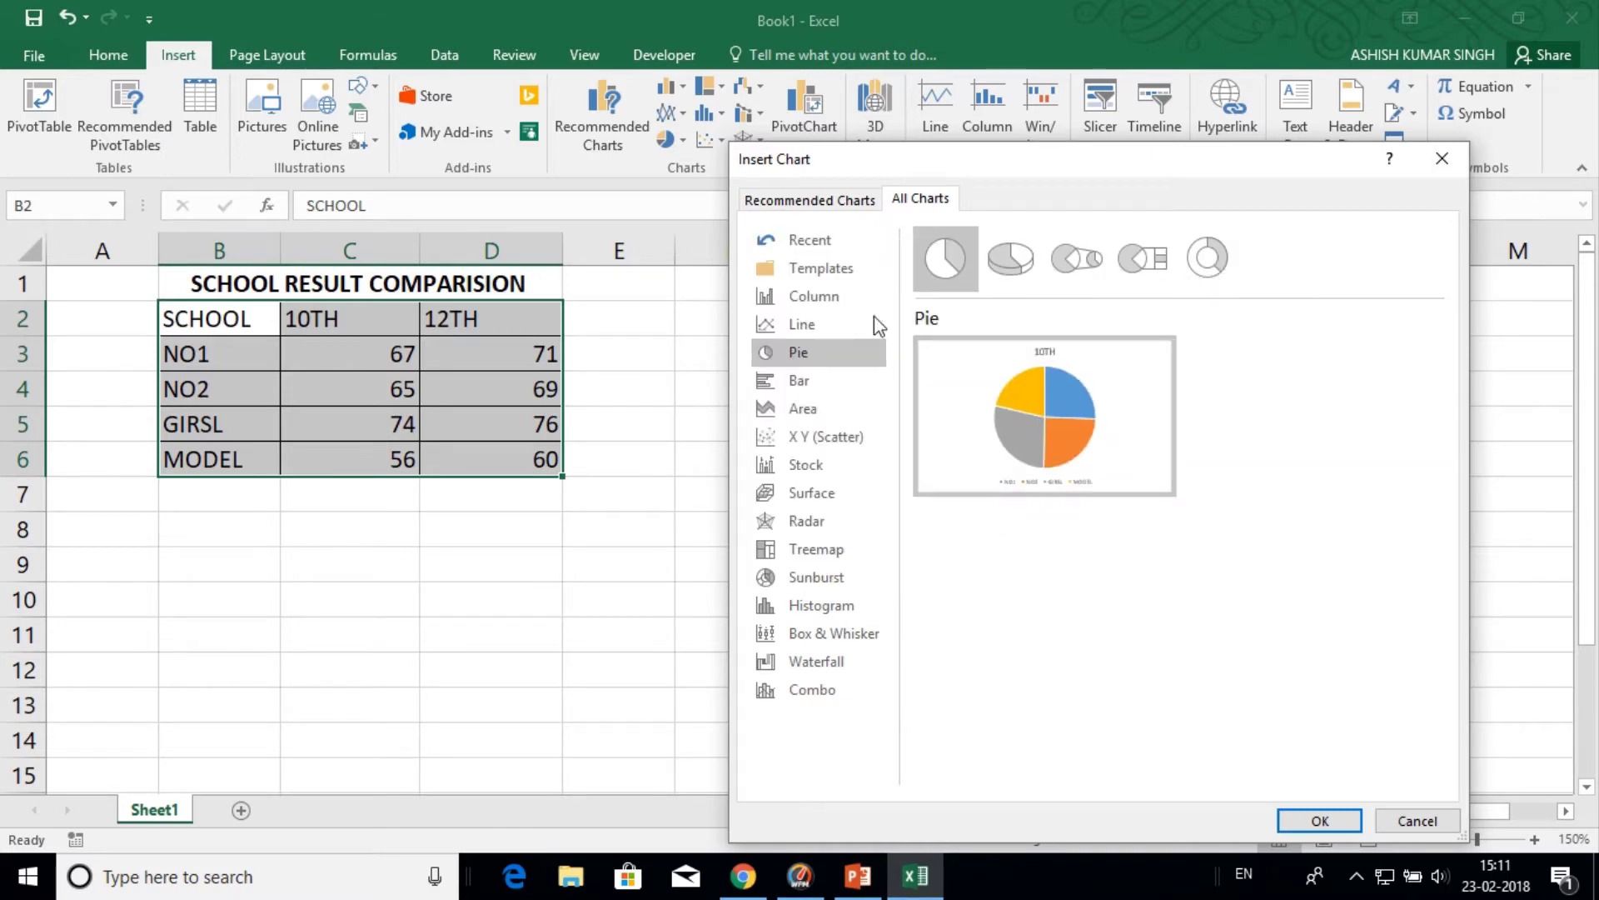
pyautogui.click(820, 302)
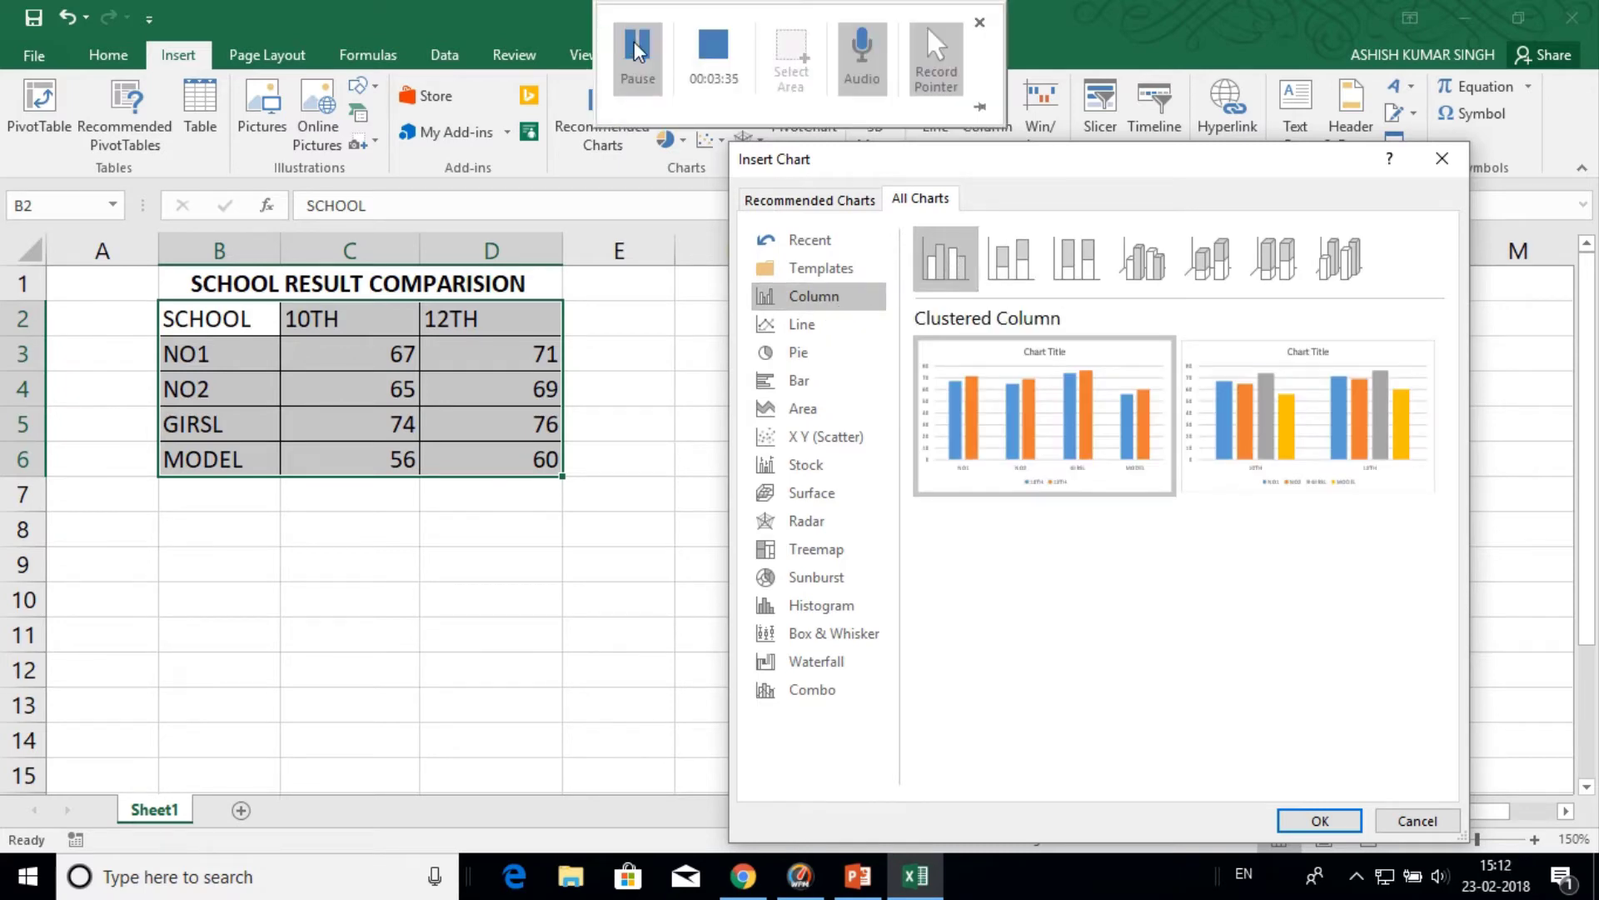
pyautogui.click(926, 25)
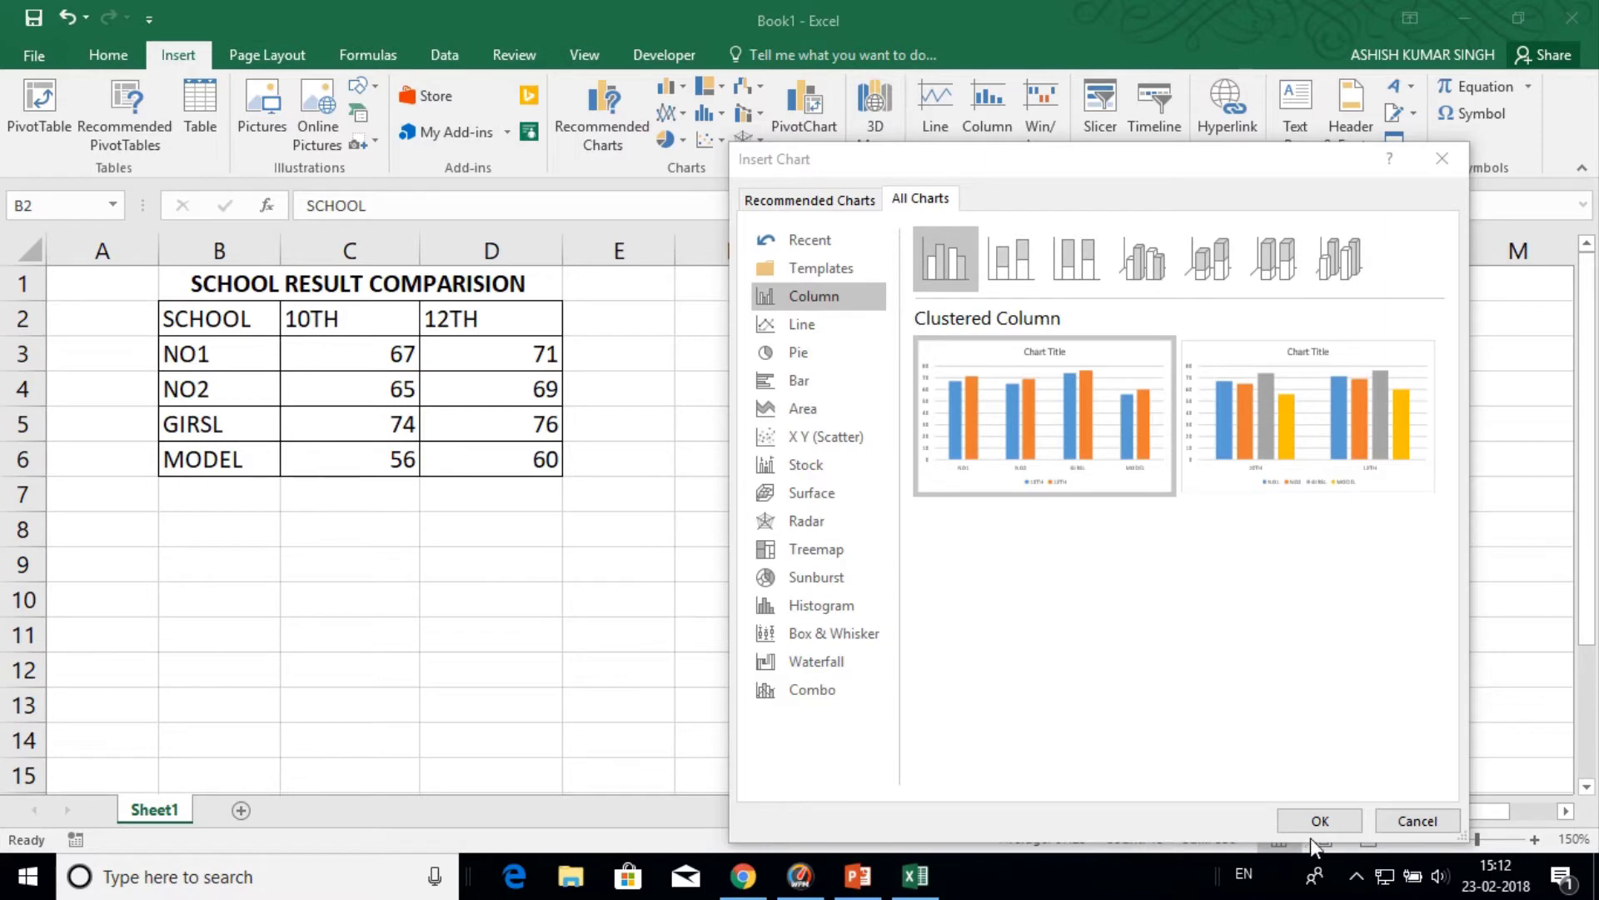
pyautogui.click(1306, 816)
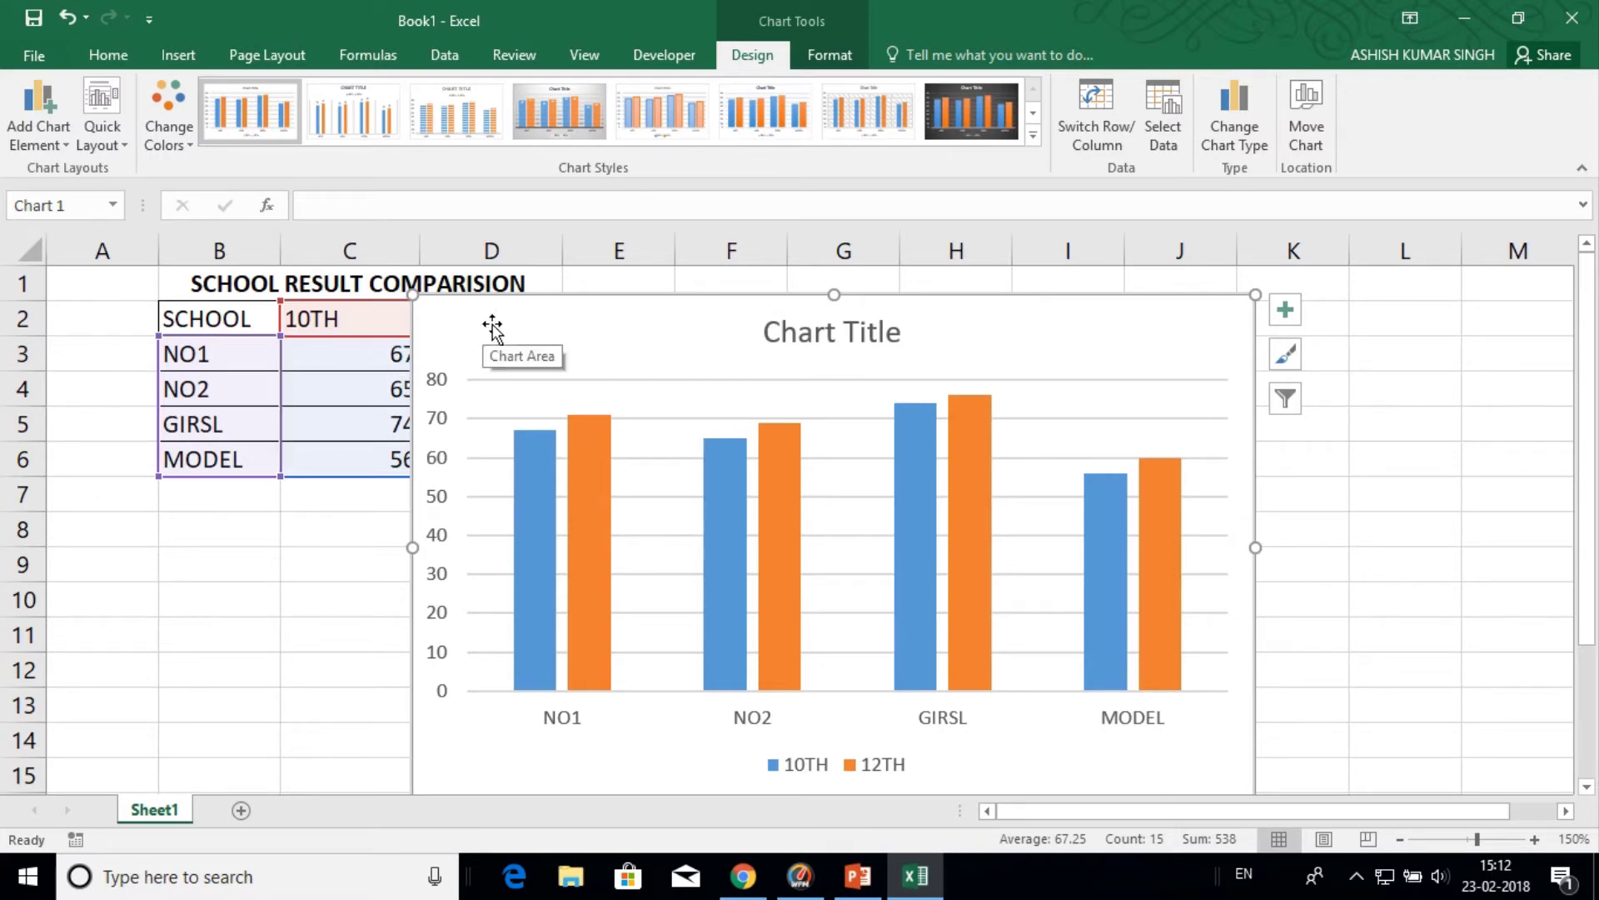
# - Drag the chart to the right of column D and reselect it
pyautogui.moveTo(492, 324); pyautogui.dragTo(673, 313)
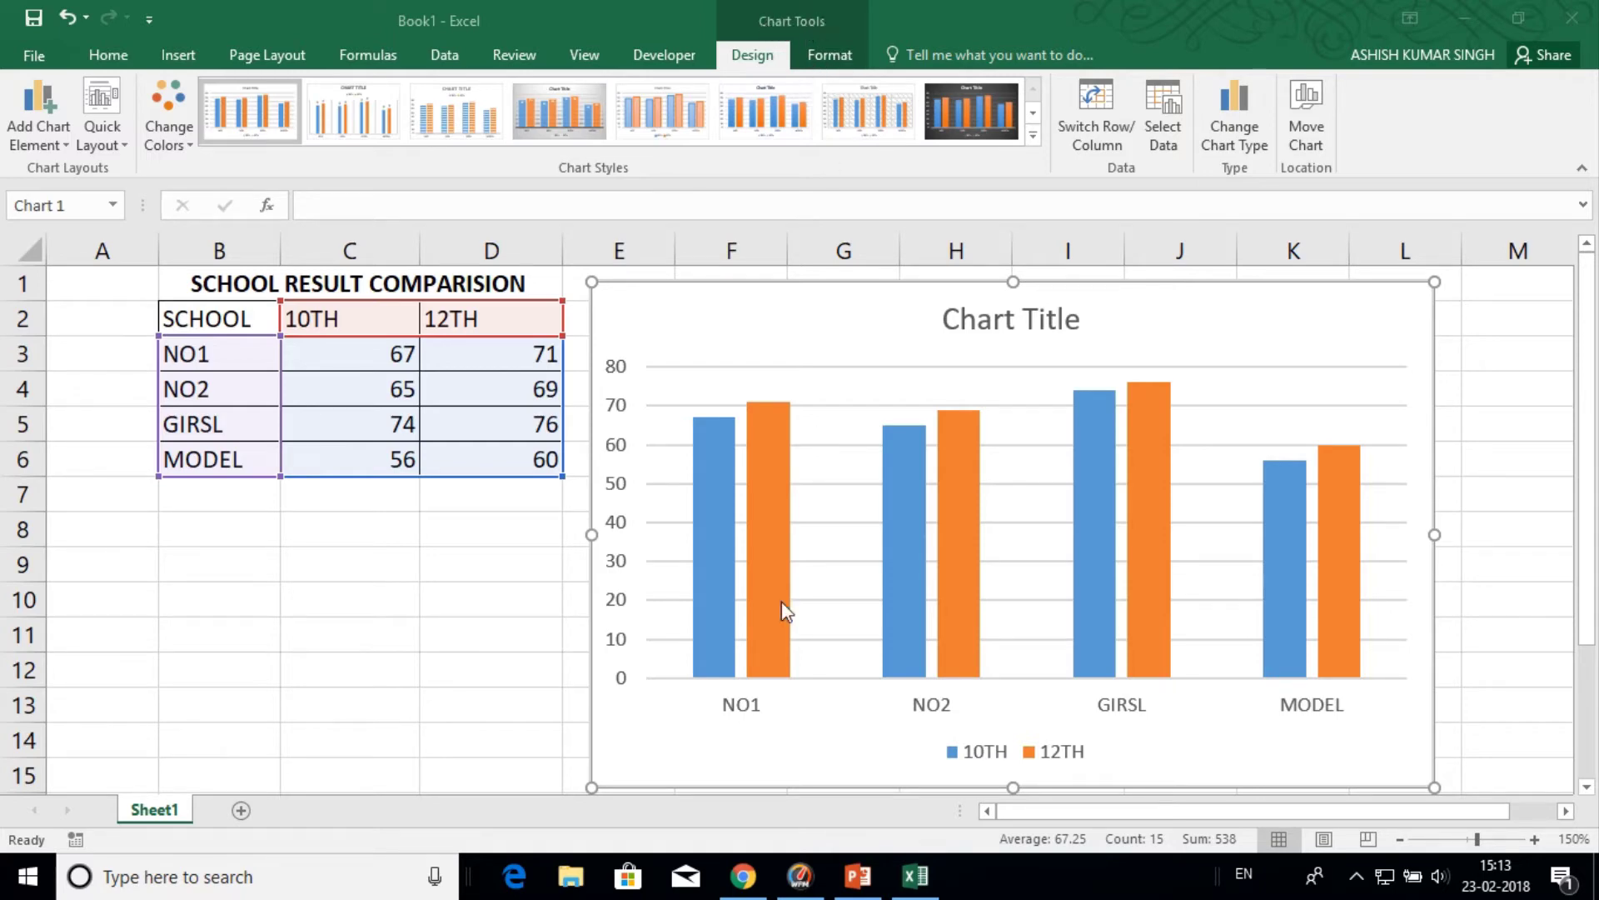
pyautogui.click(336, 564)
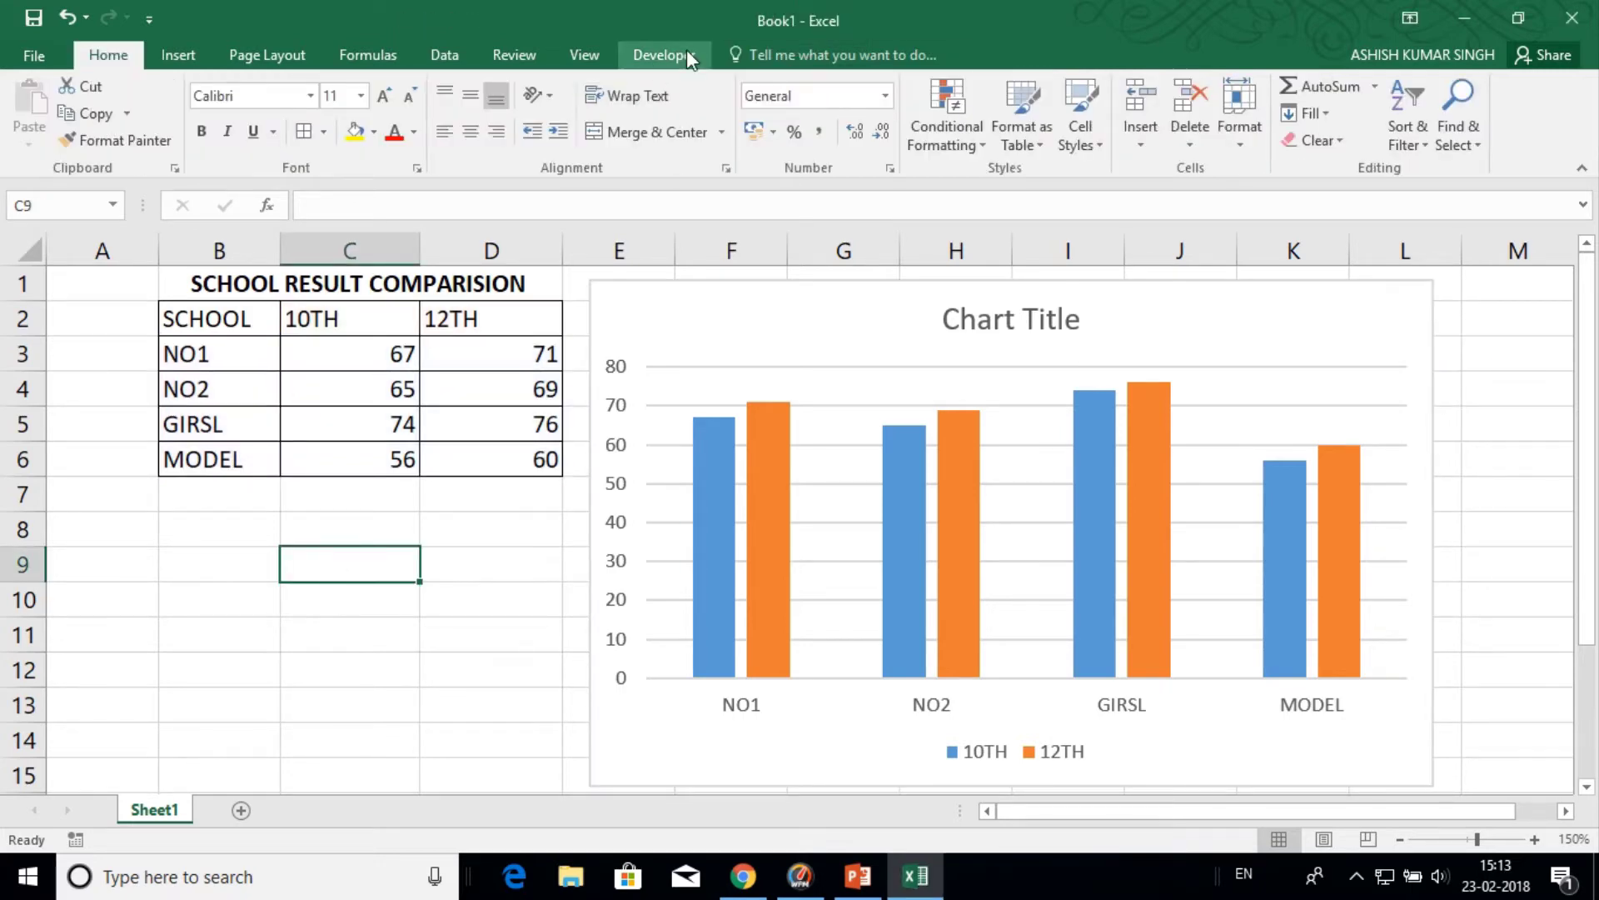
pyautogui.click(846, 362)
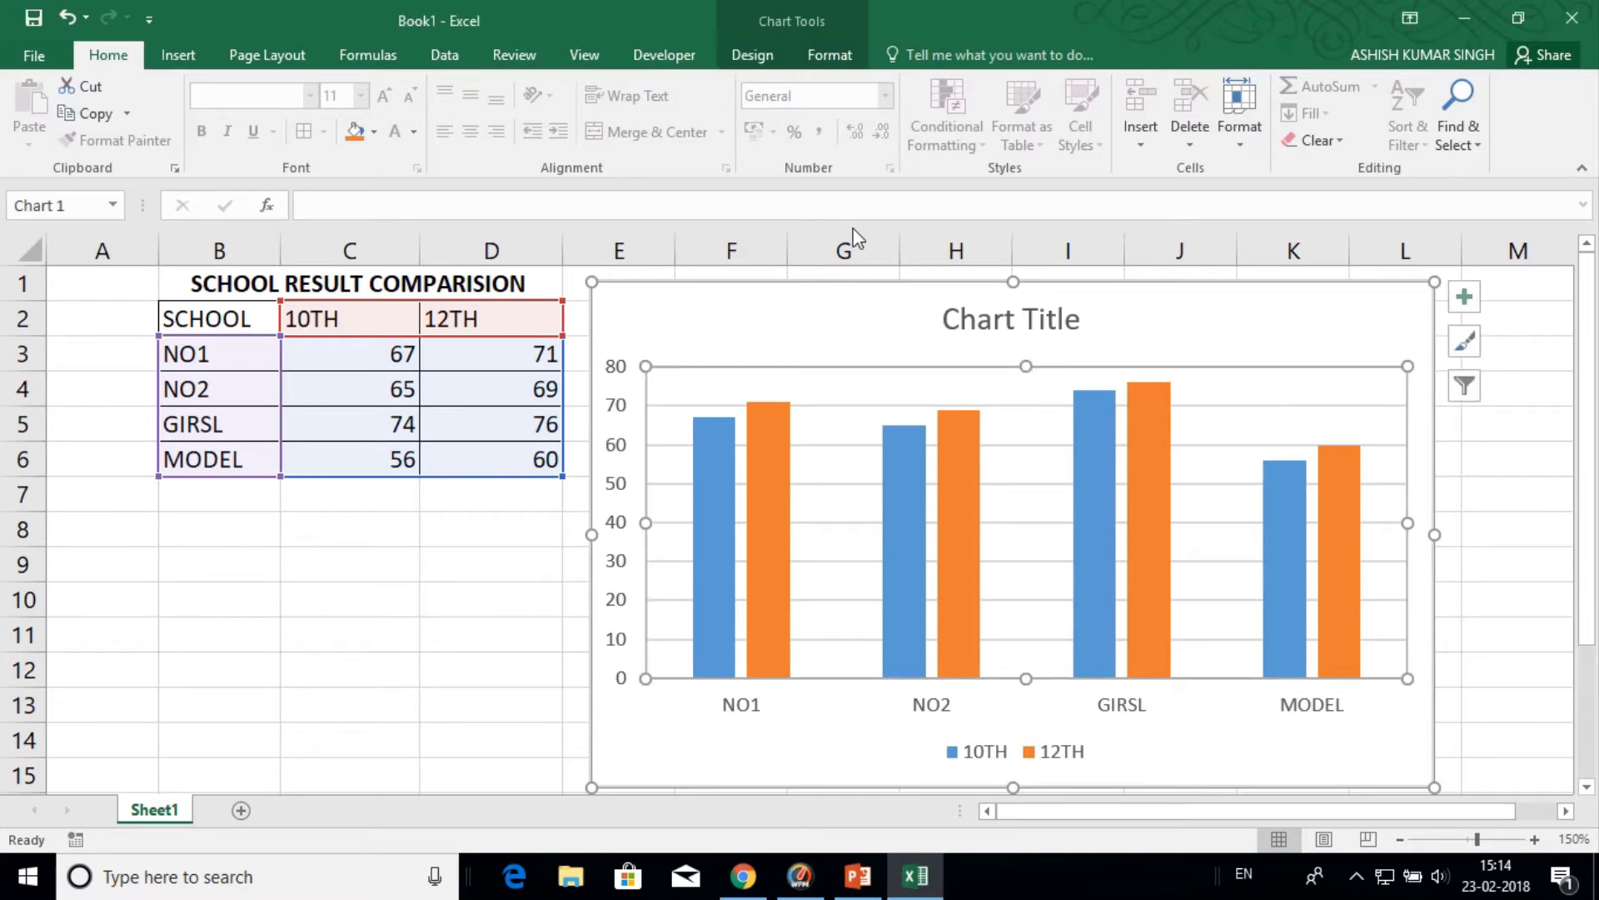
pyautogui.click(753, 57)
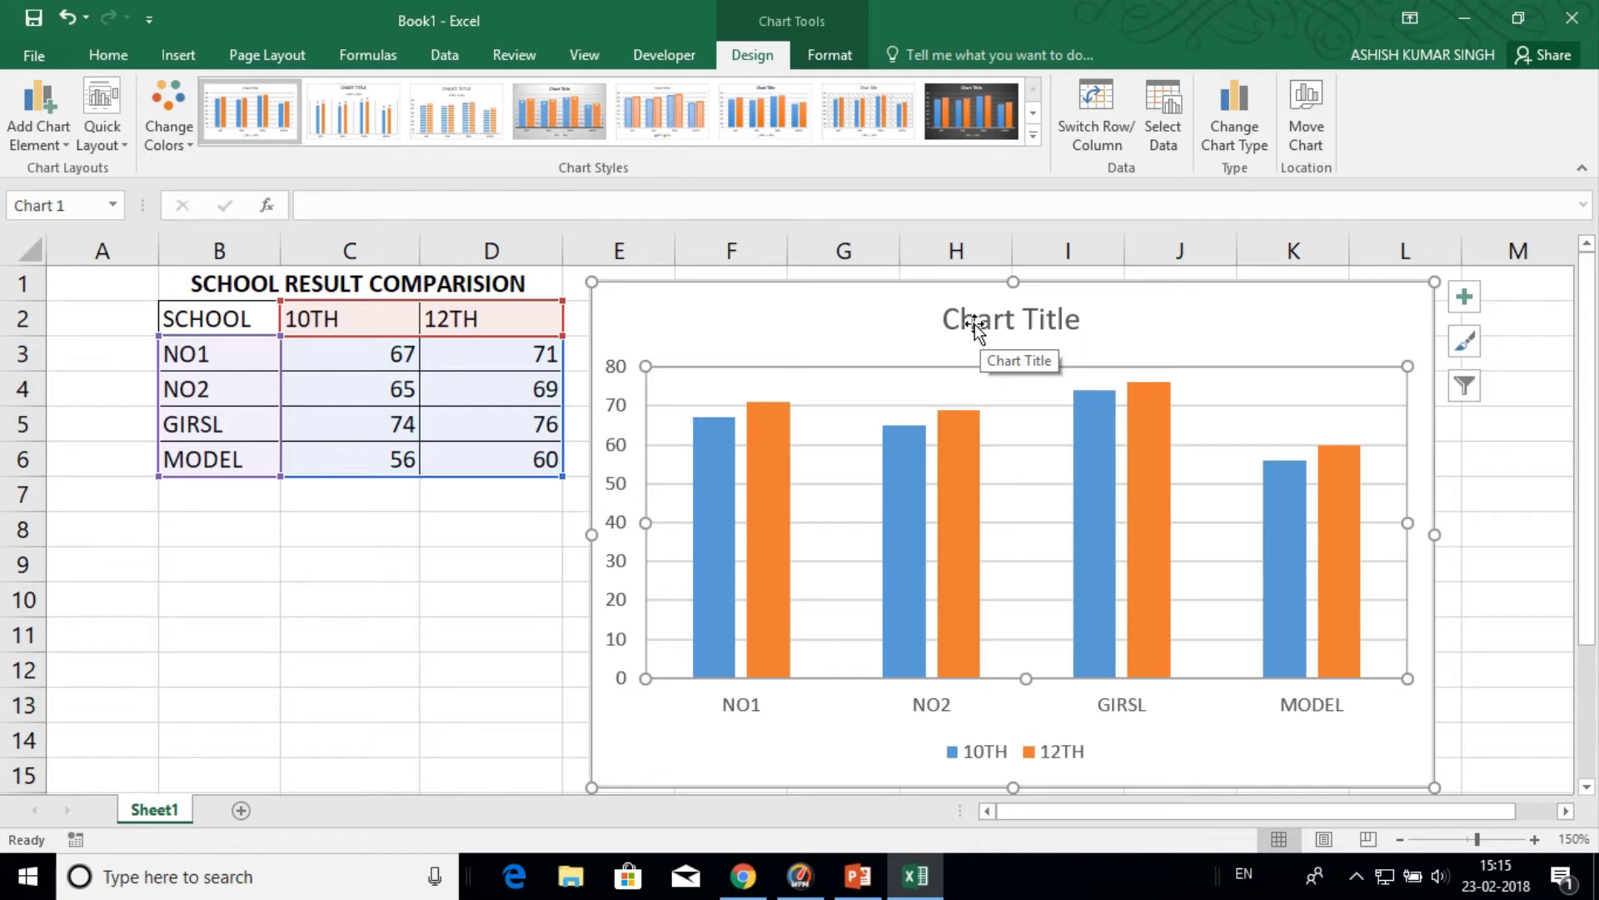
# - Replace the default Chart Title with SCHOOL RESULT COMPARISION
pyautogui.click(974, 324)
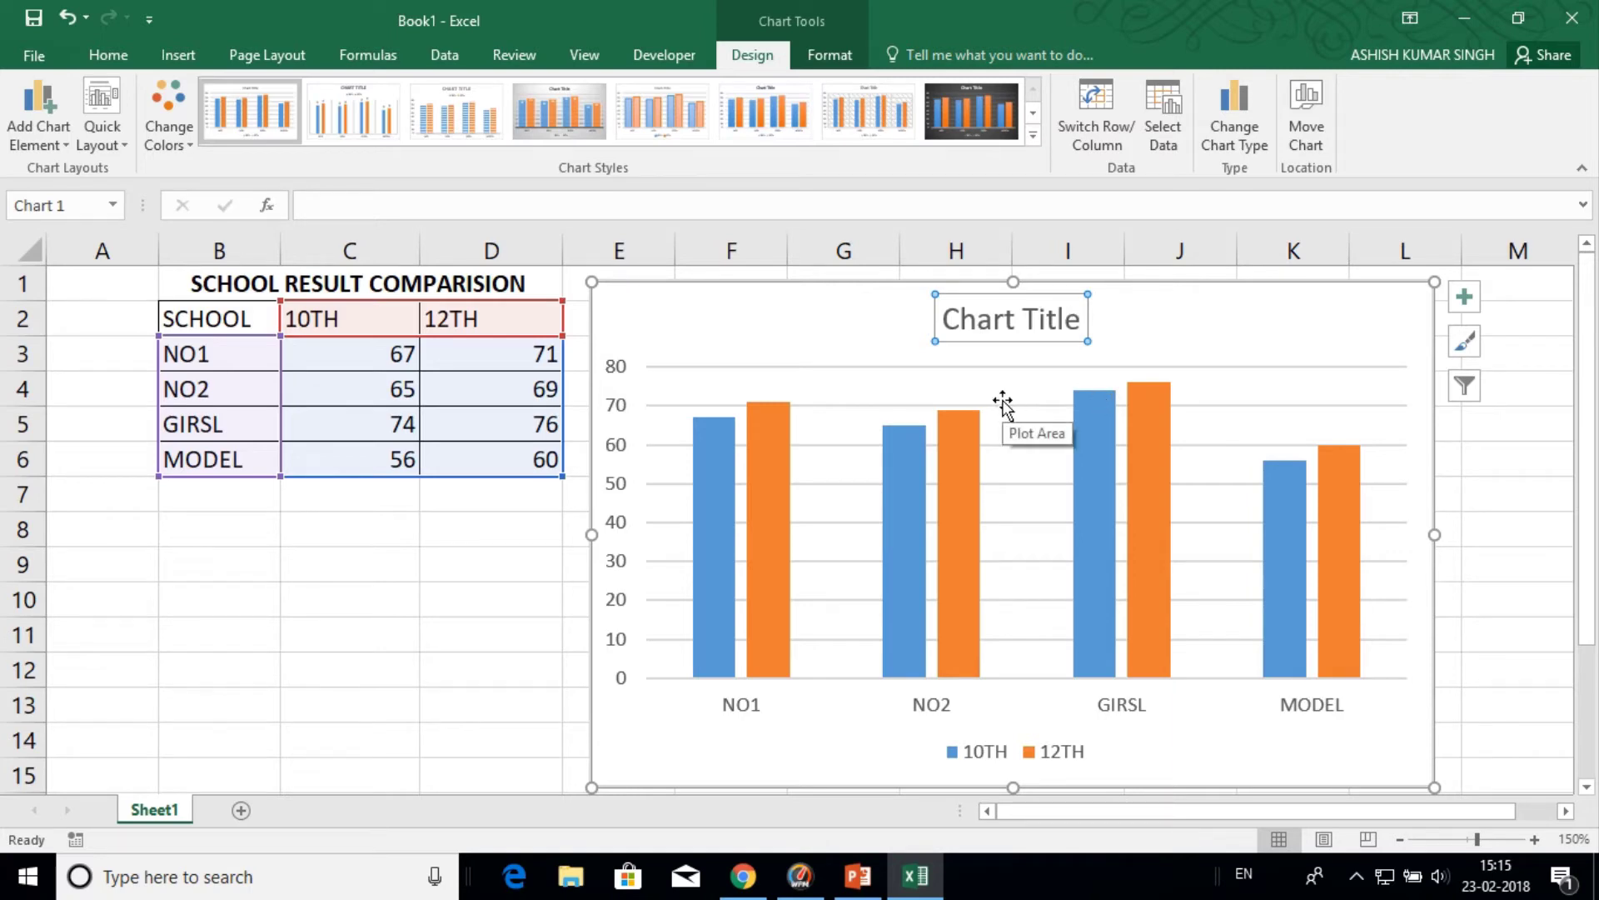
pyautogui.write('SCHO')
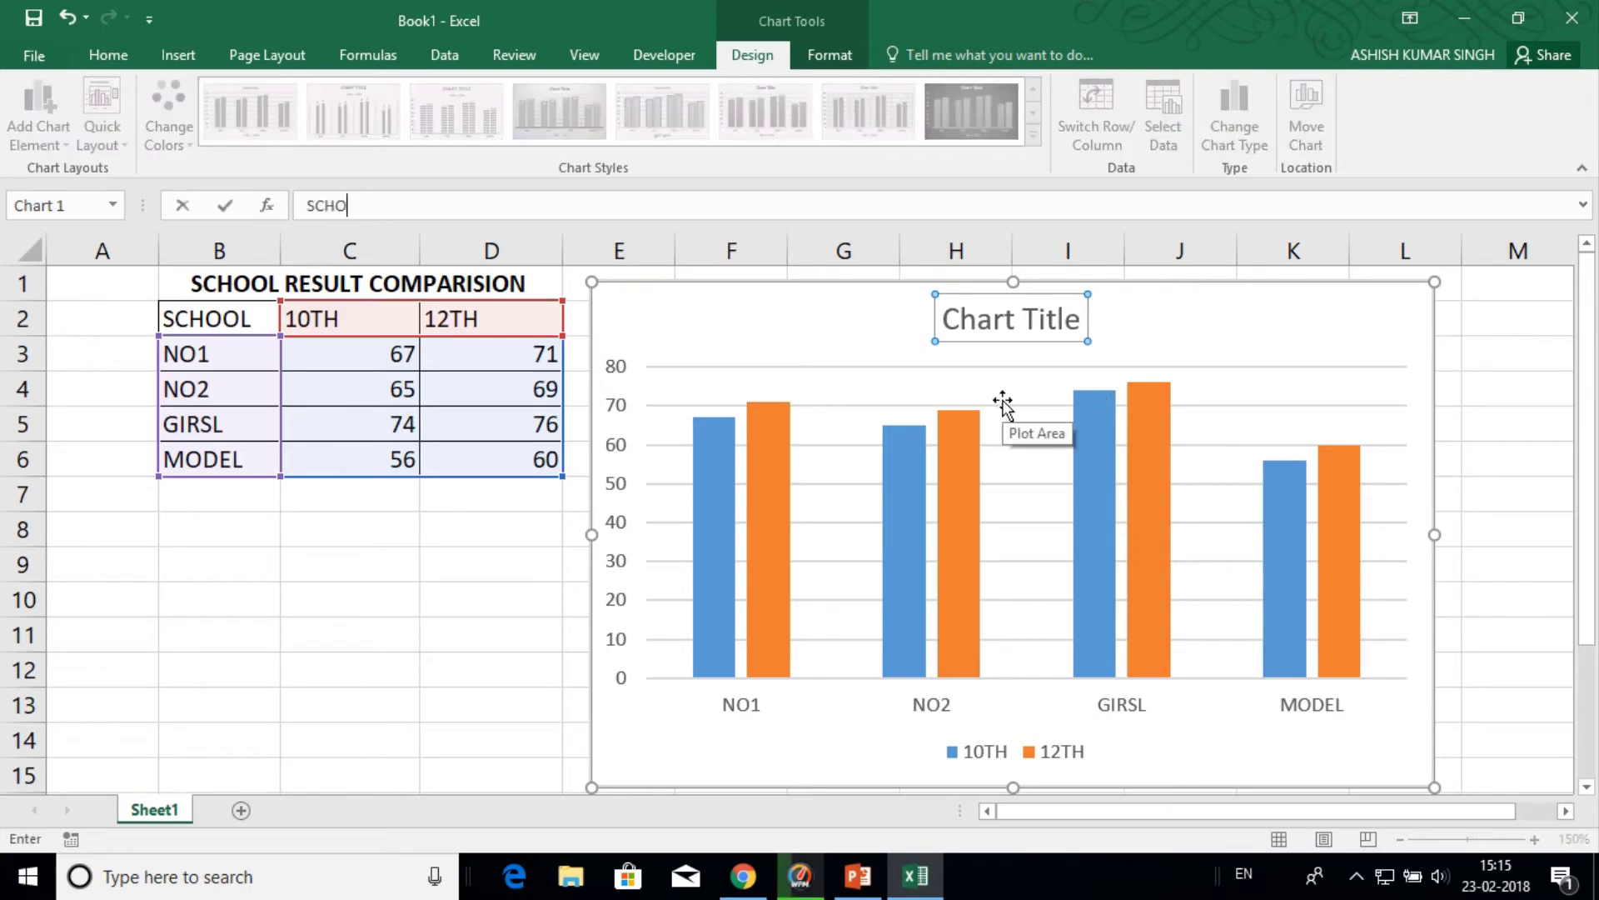
pyautogui.write('LL')
pyautogui.press('BackSpace')
pyautogui.press('BackSpace')
pyautogui.write('OL')
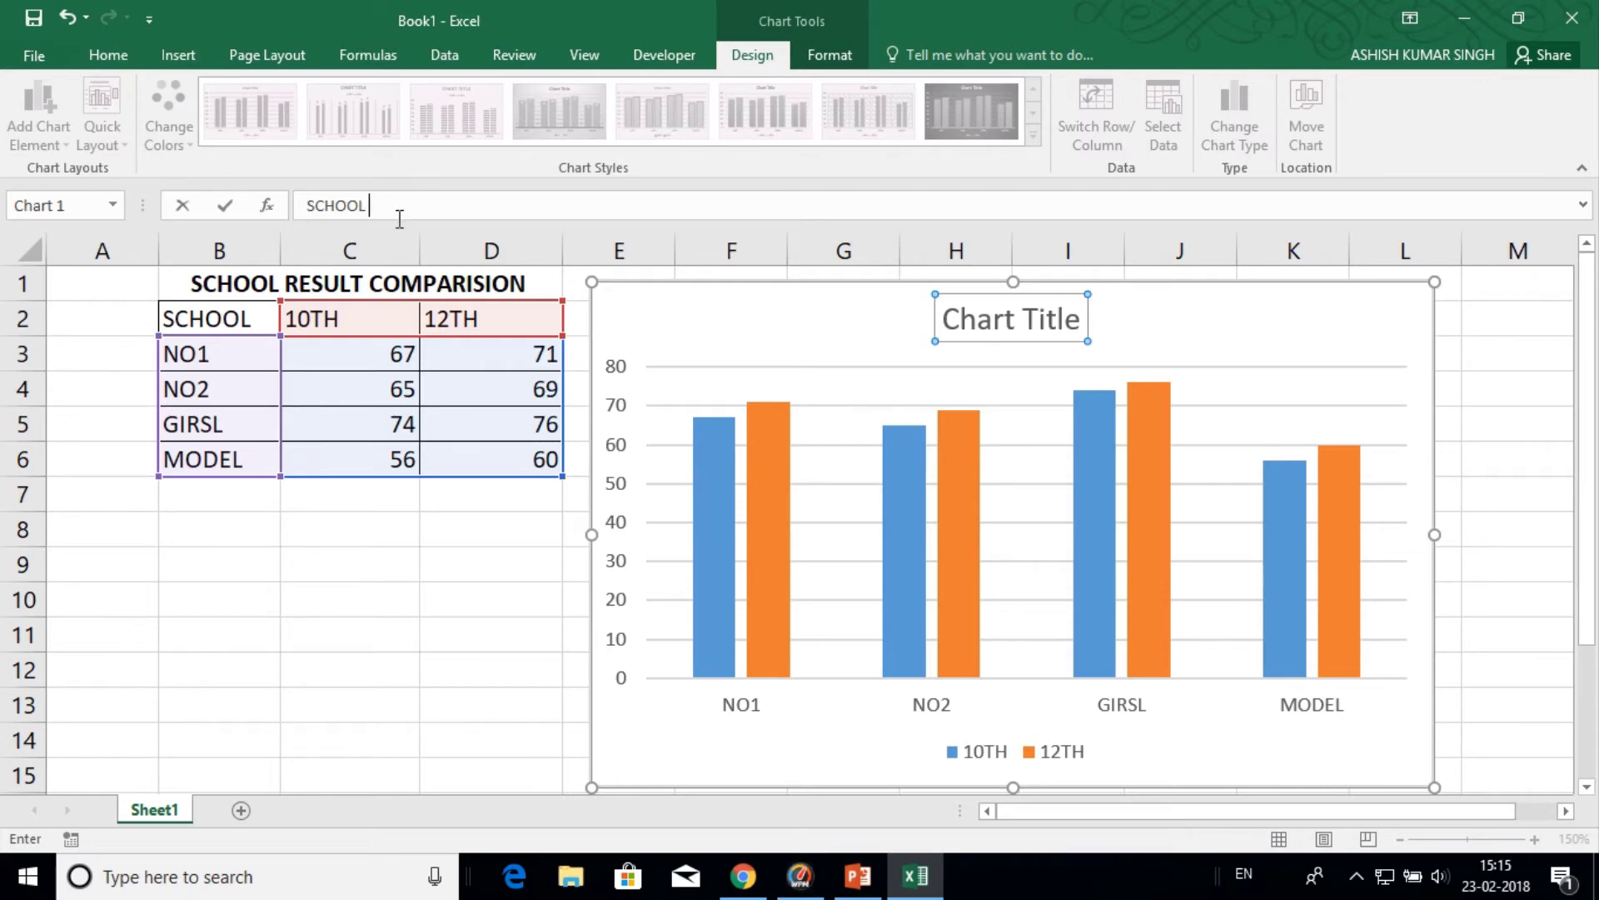
pyautogui.write(' RESULT')
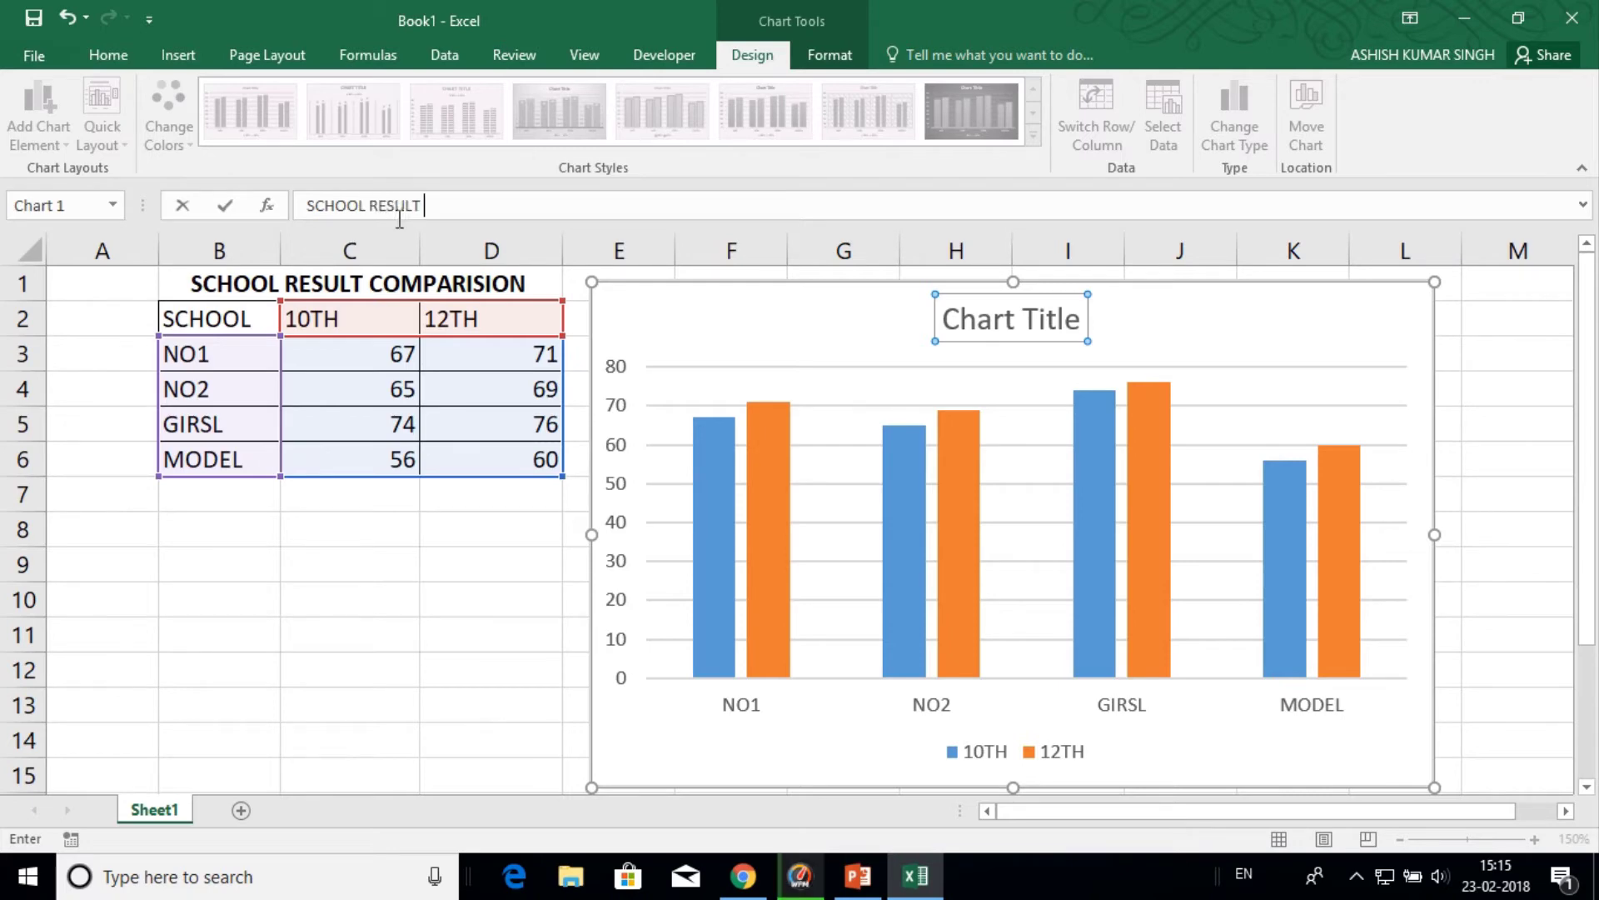
pyautogui.write(' COMPARI')
pyautogui.write('SION')
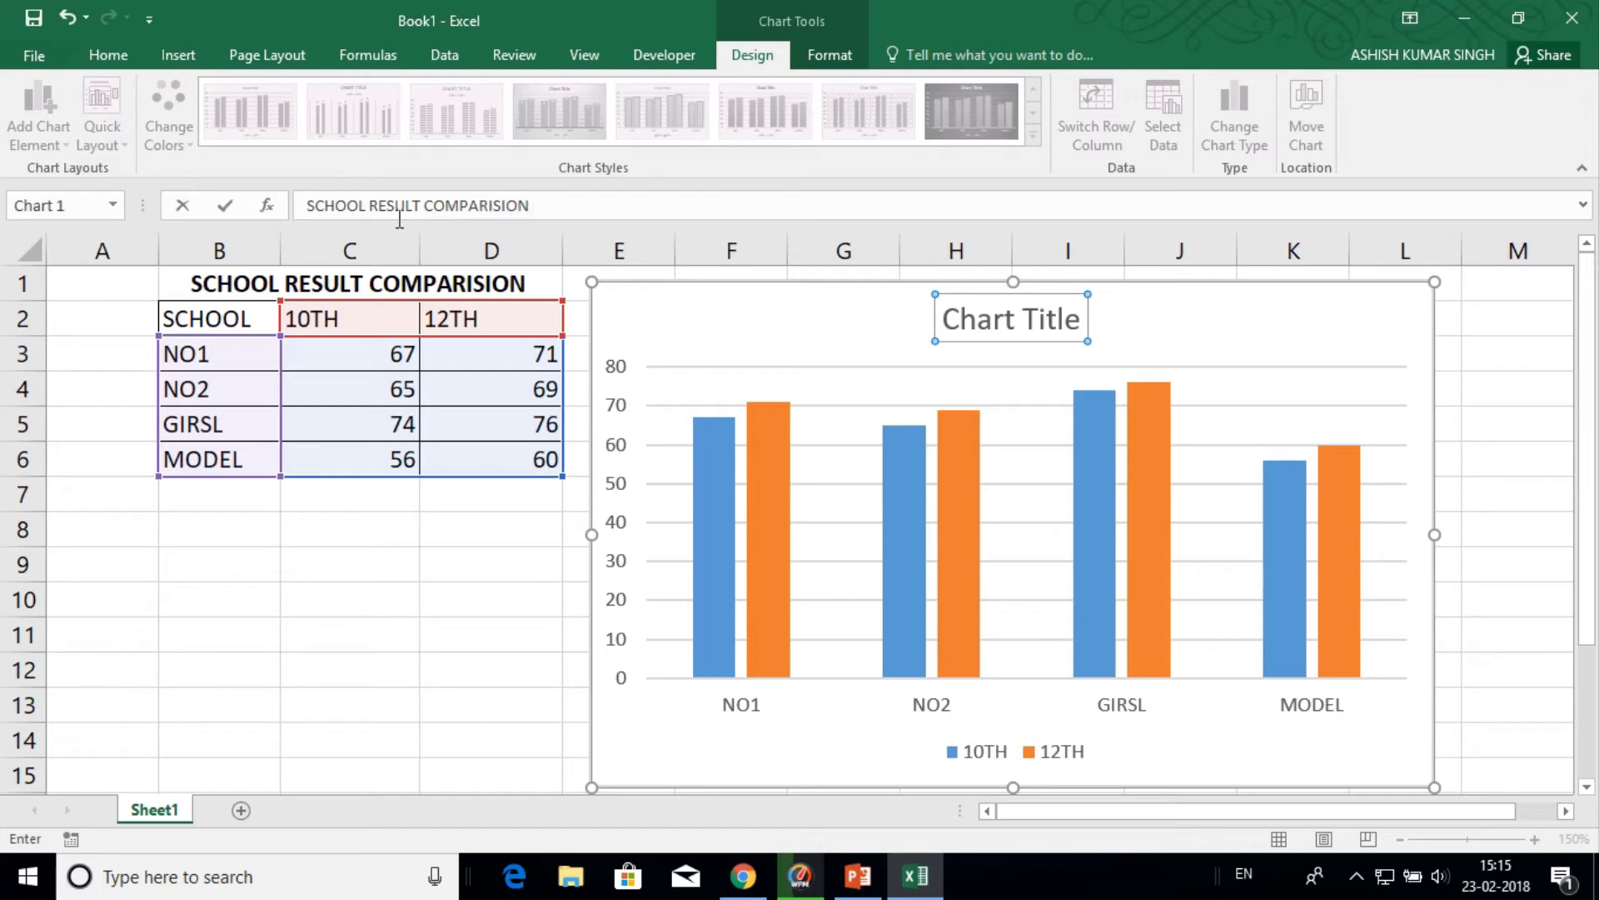
pyautogui.press('Return')
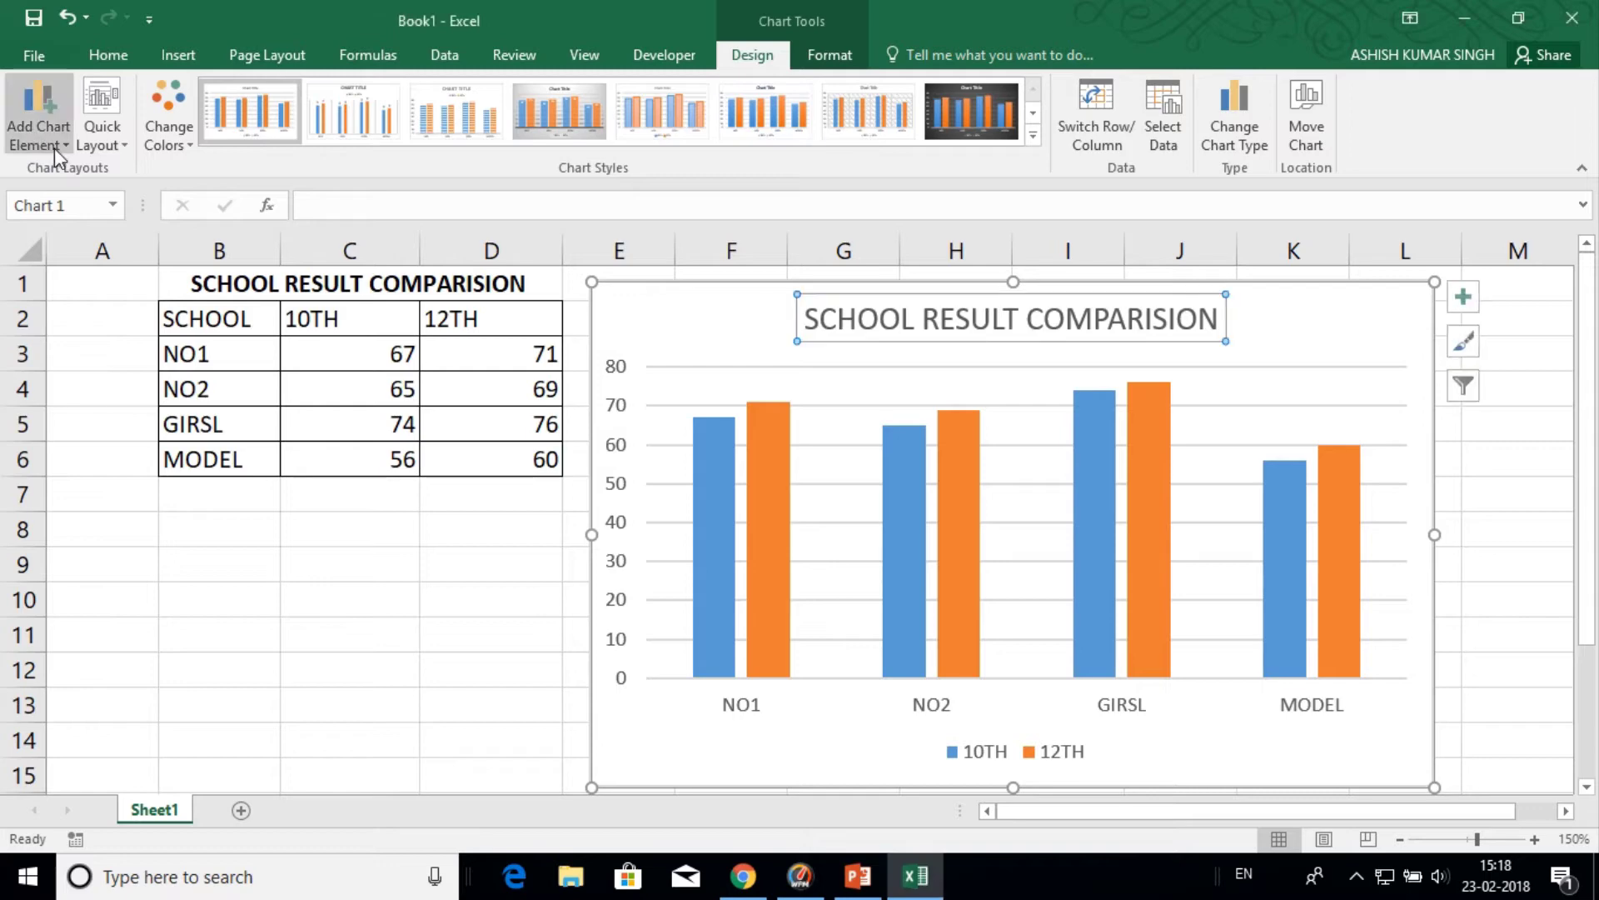
# - Add a primary horizontal axis title reading SCHOOL below the school names
pyautogui.click(53, 147)
pyautogui.click(53, 147)
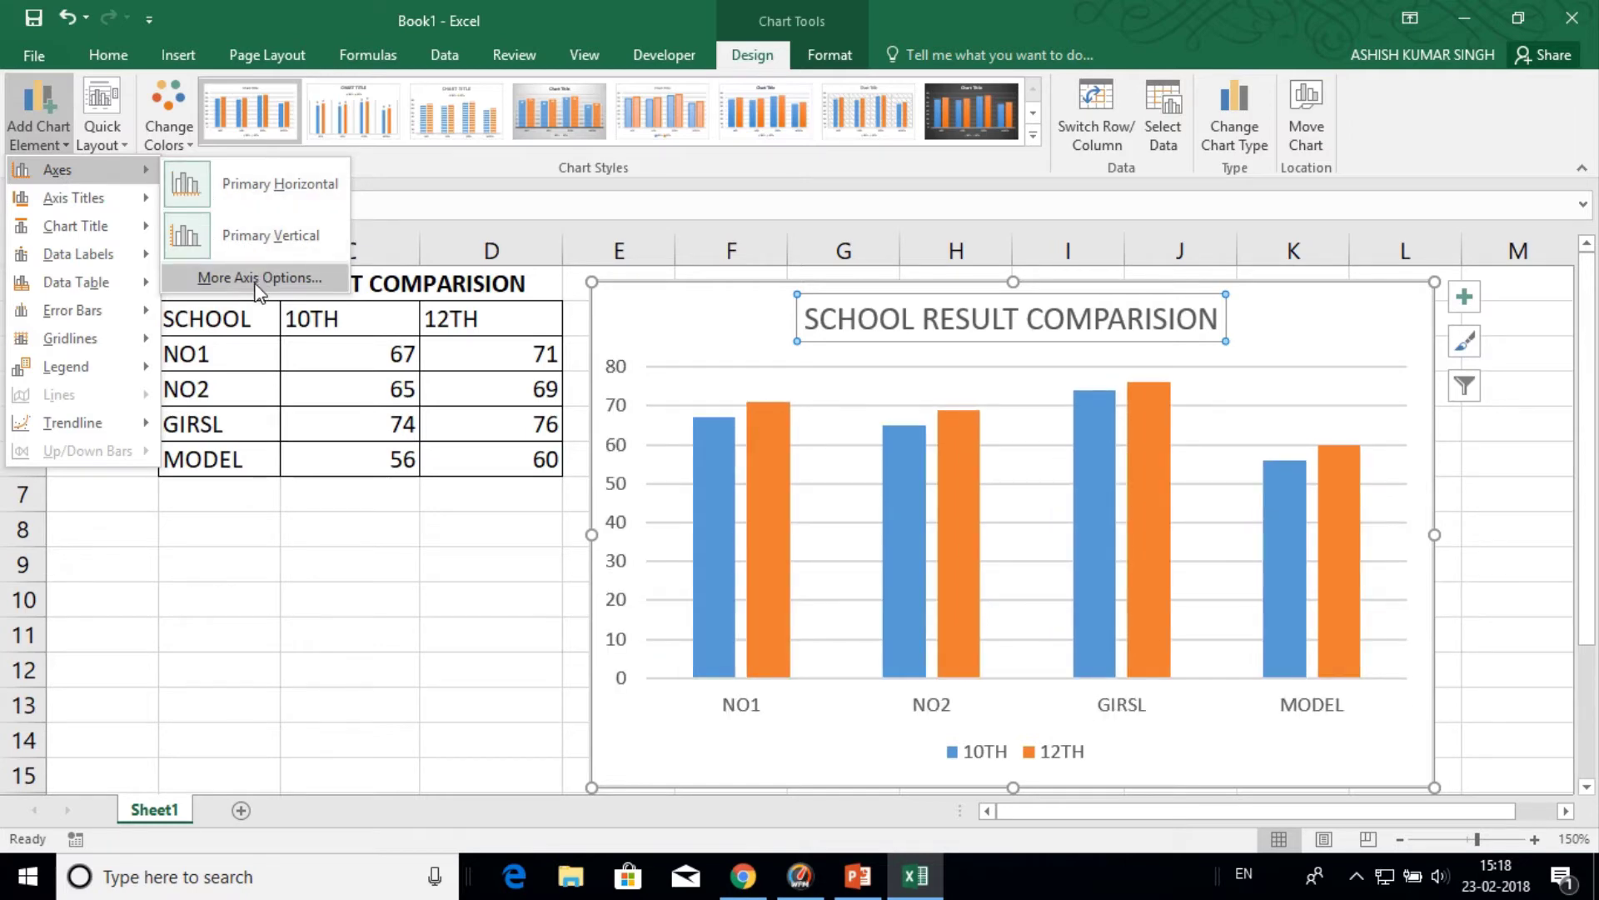
pyautogui.moveTo(73, 197)
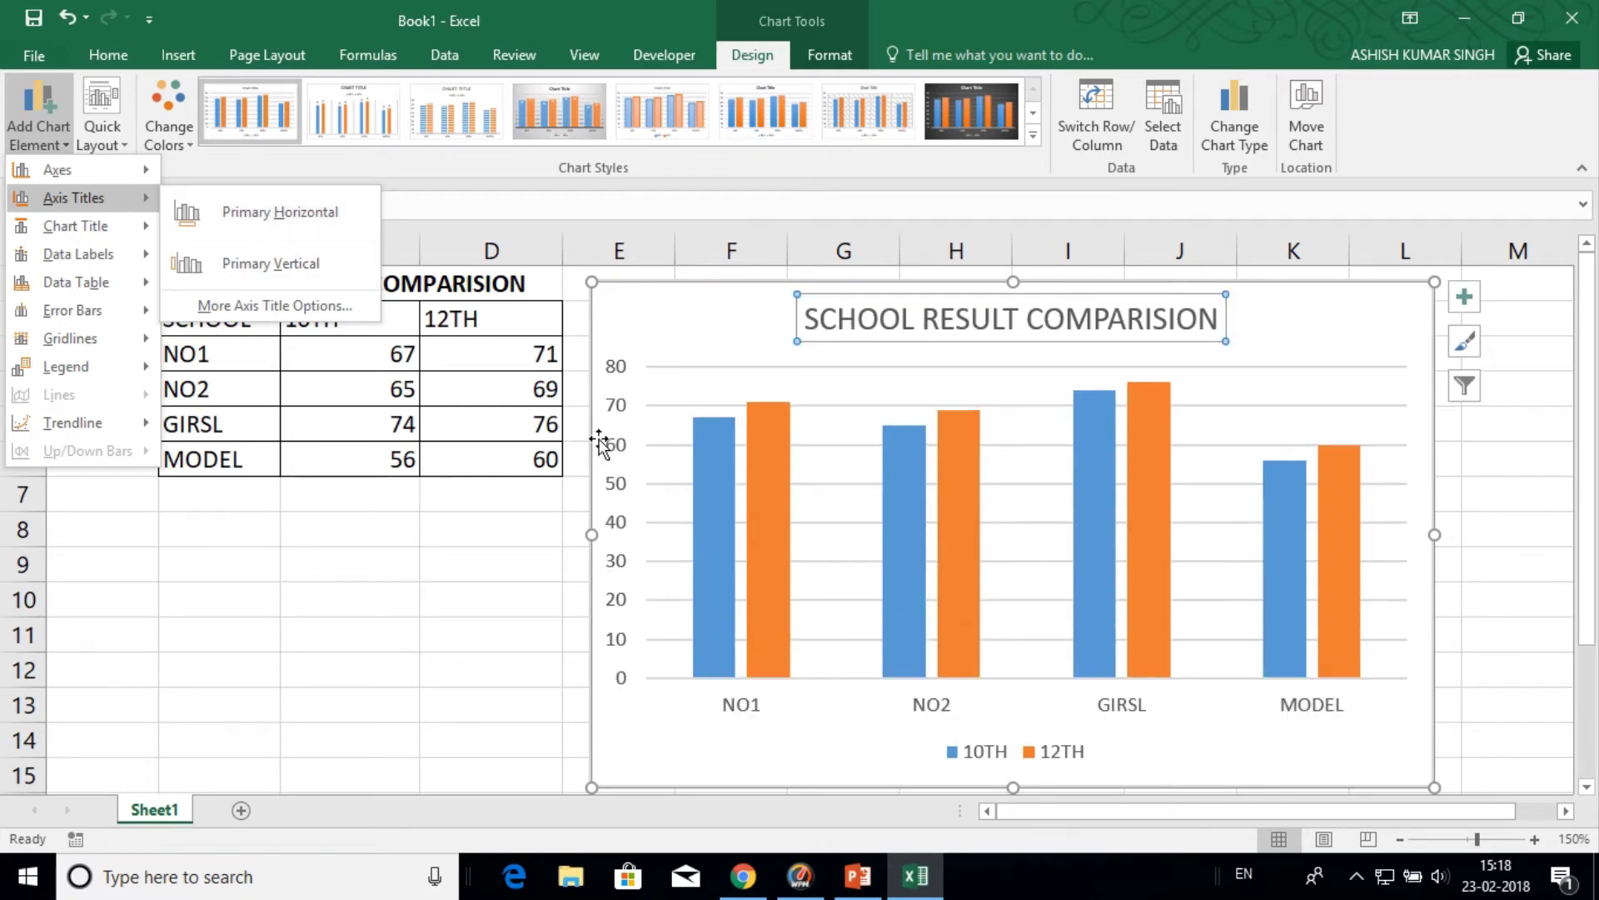
pyautogui.click(233, 219)
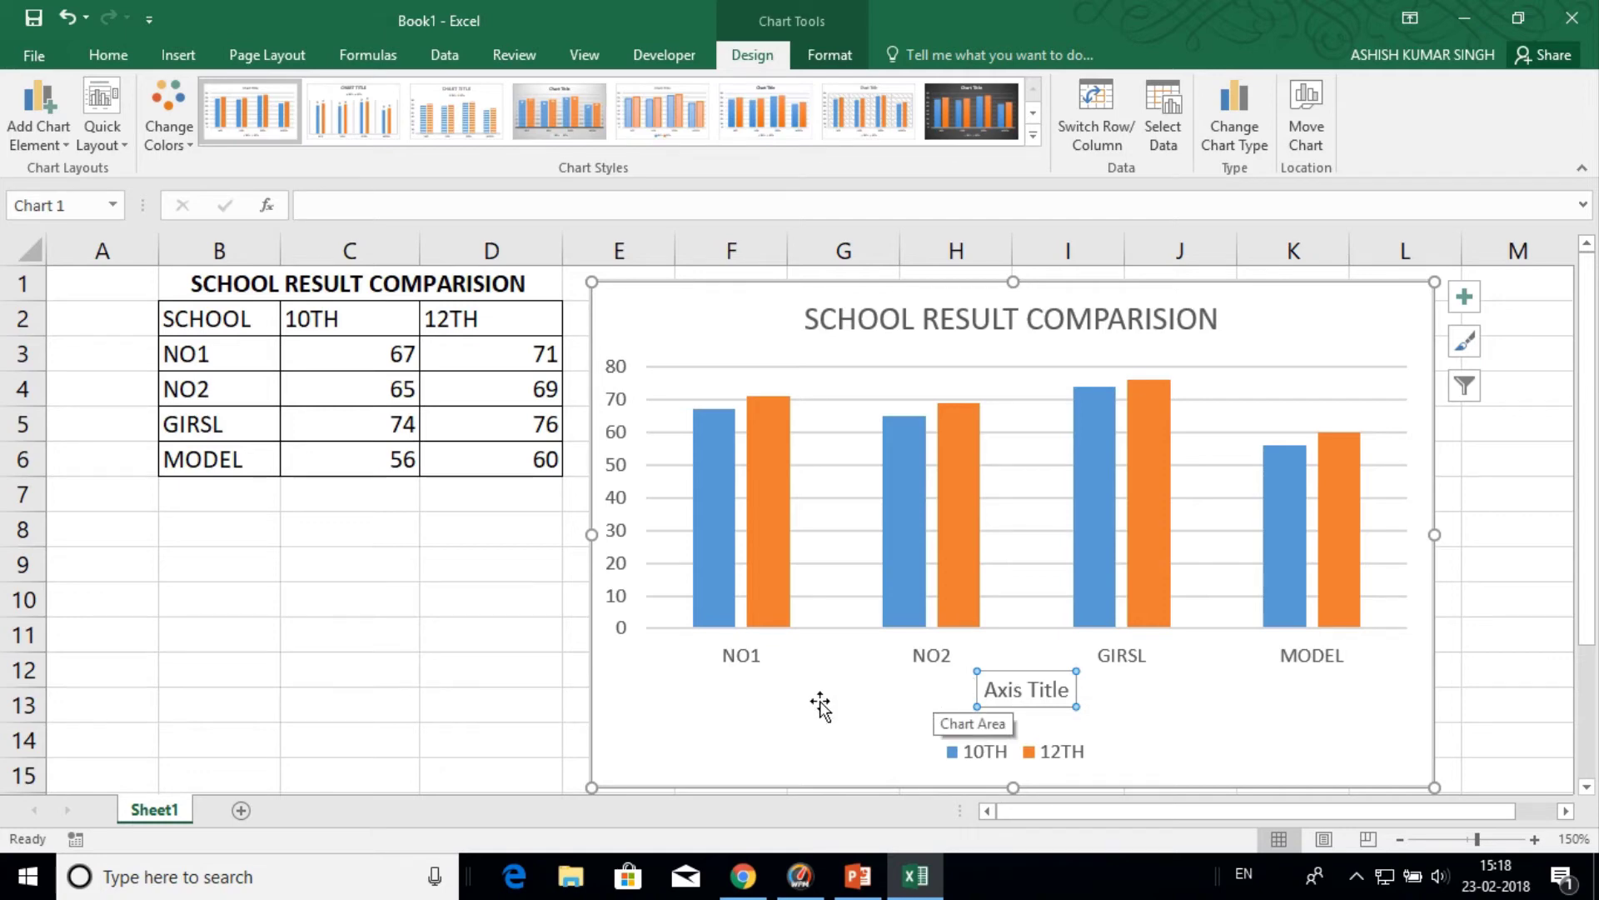
pyautogui.write('SCHOOL')
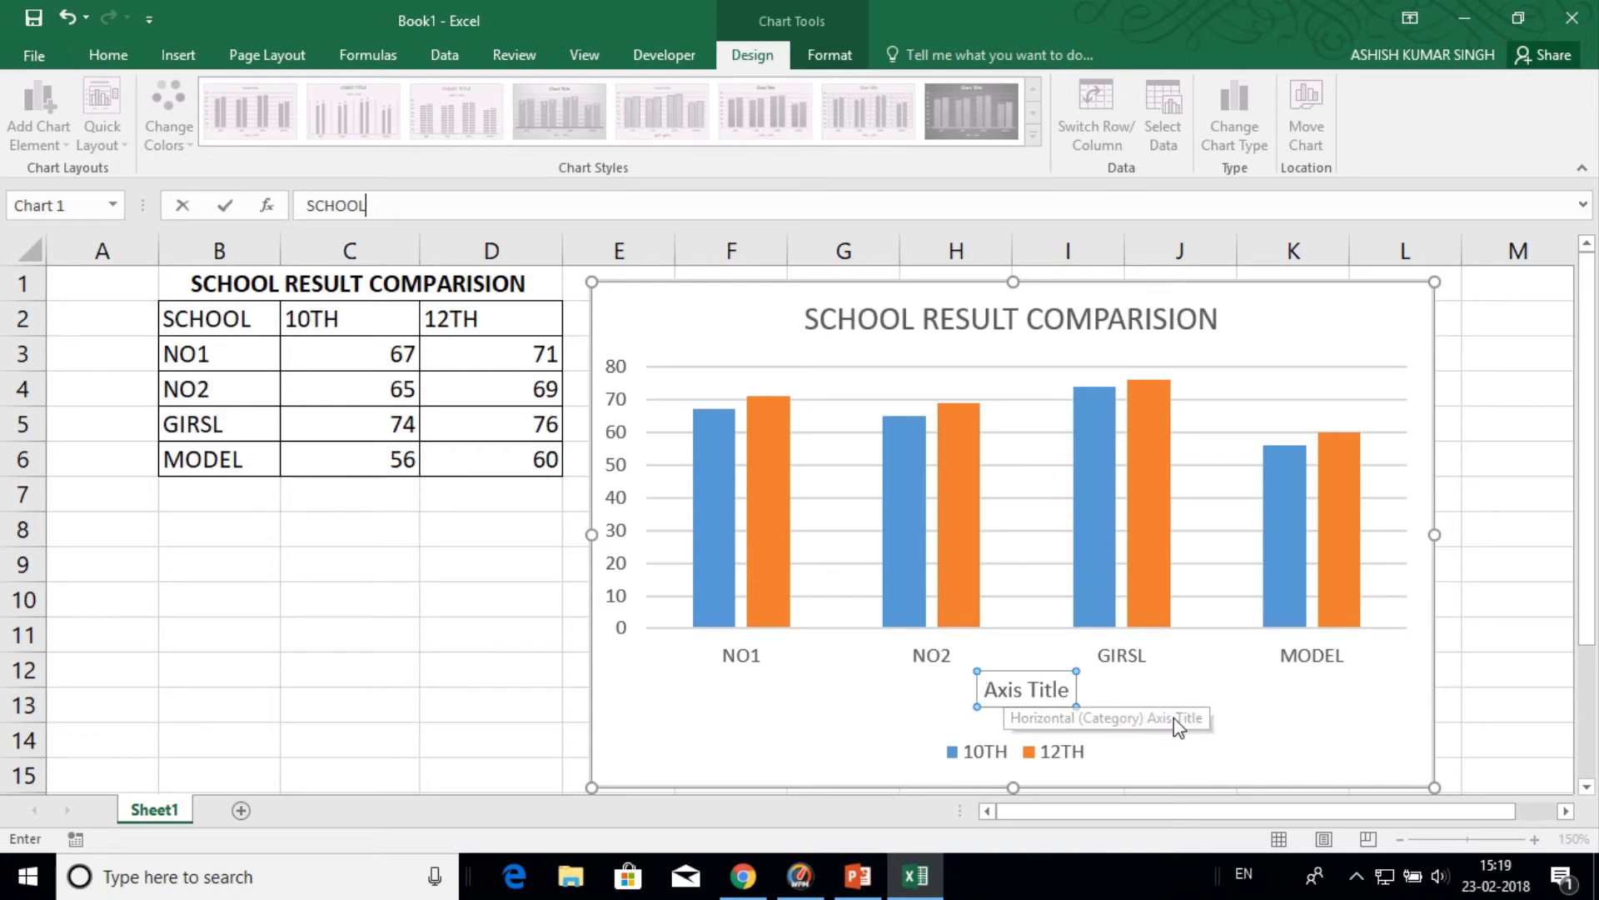
pyautogui.press('Return')
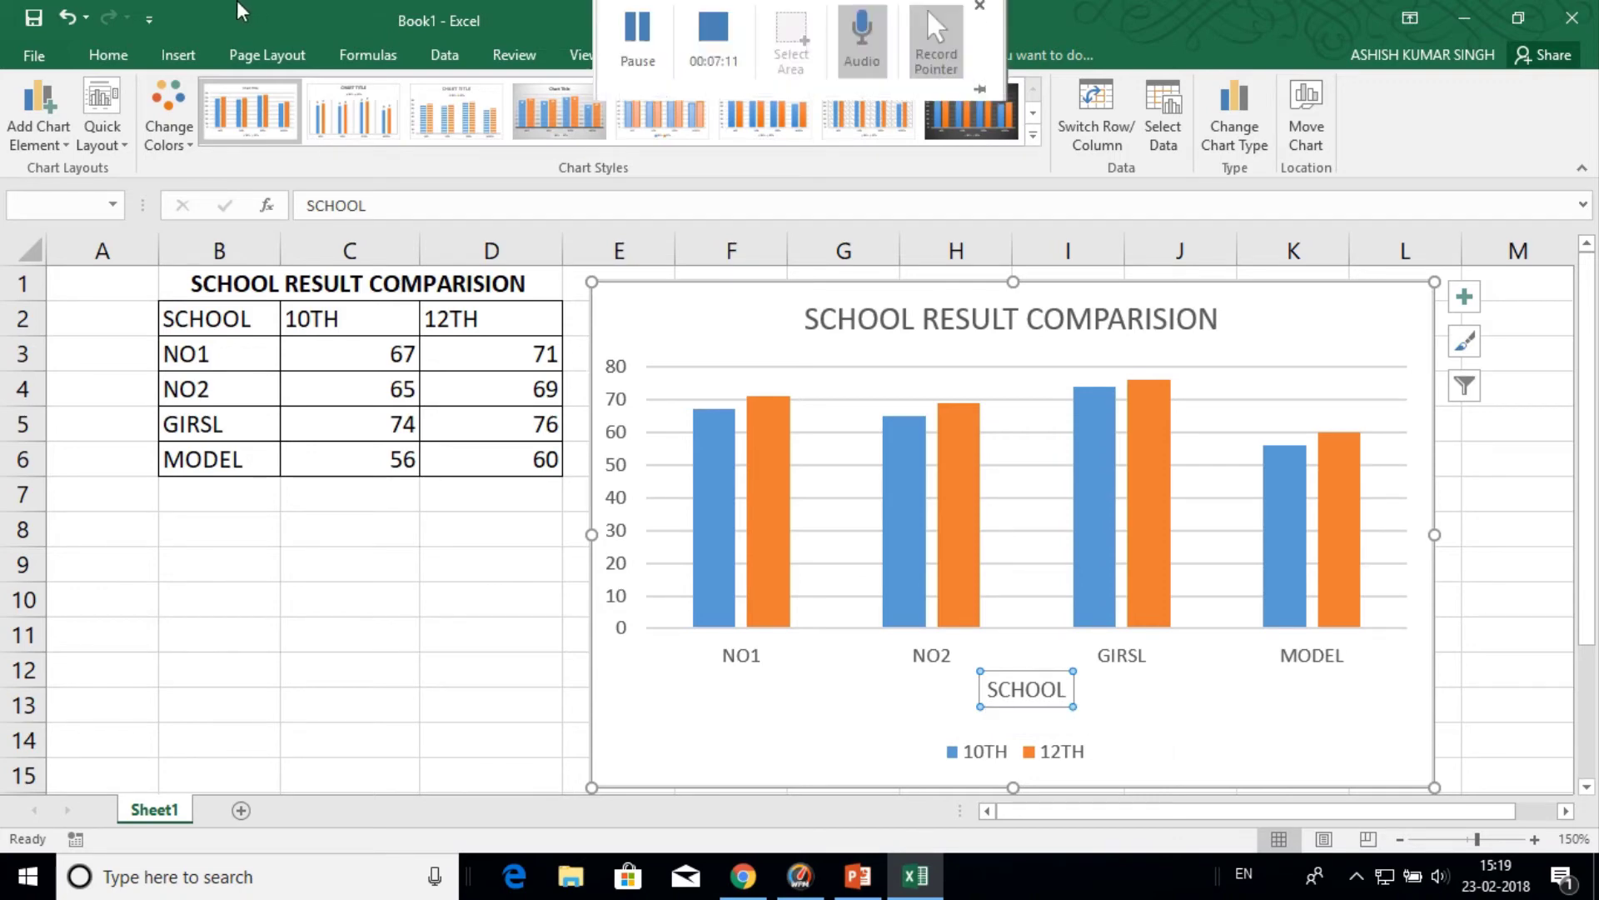
pyautogui.click(634, 50)
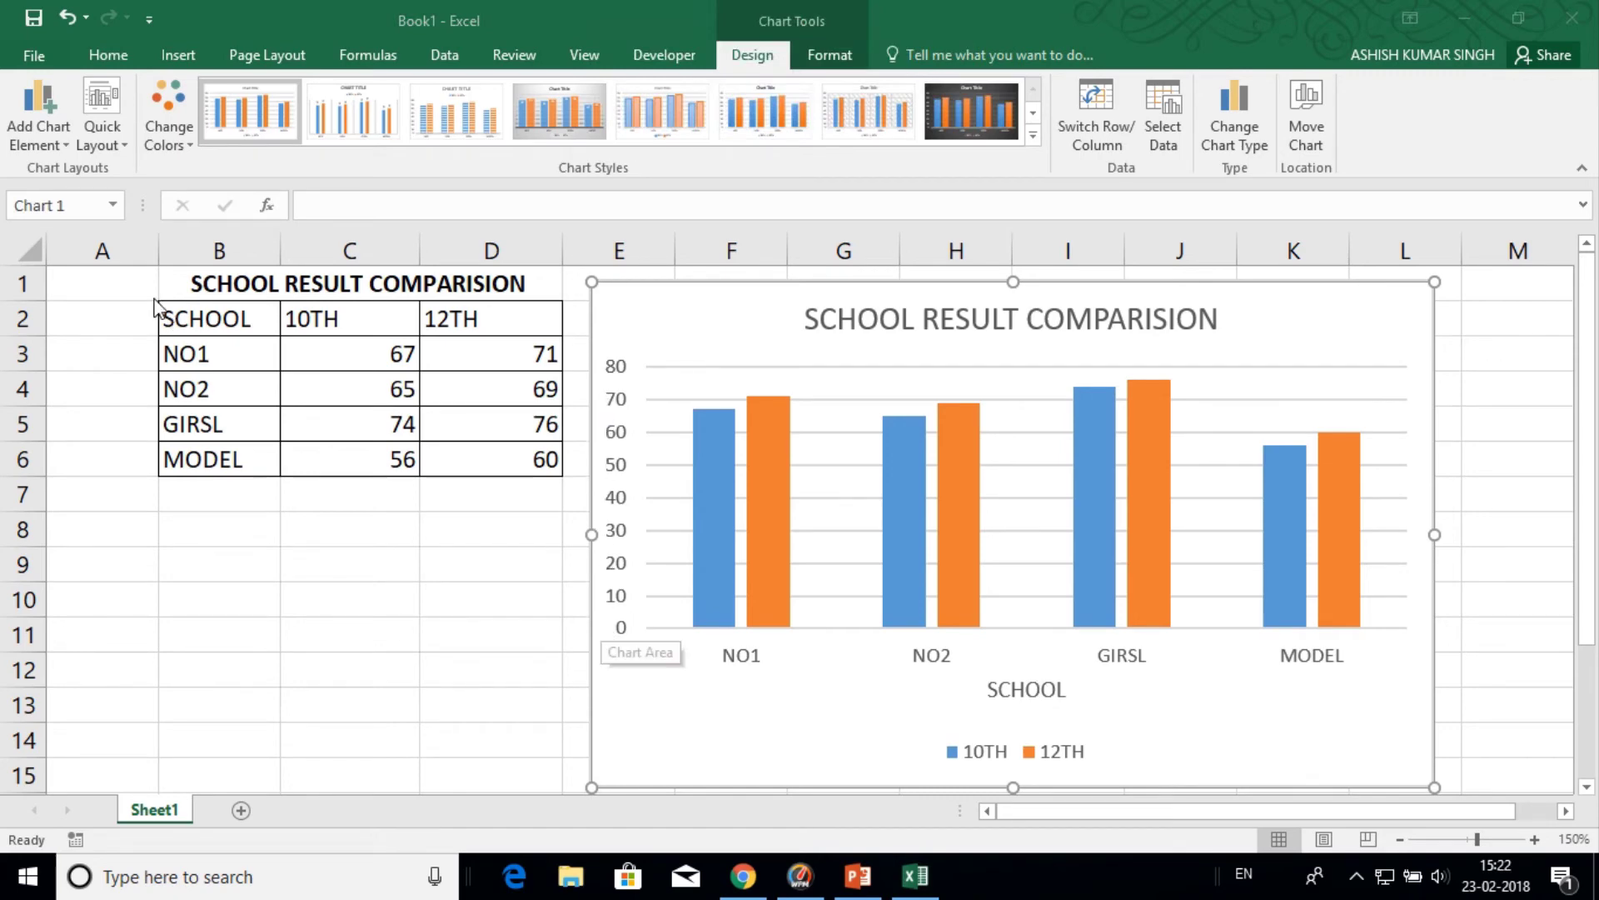
# - Add a primary vertical axis title reading CLASSES to the chart
pyautogui.click(50, 150)
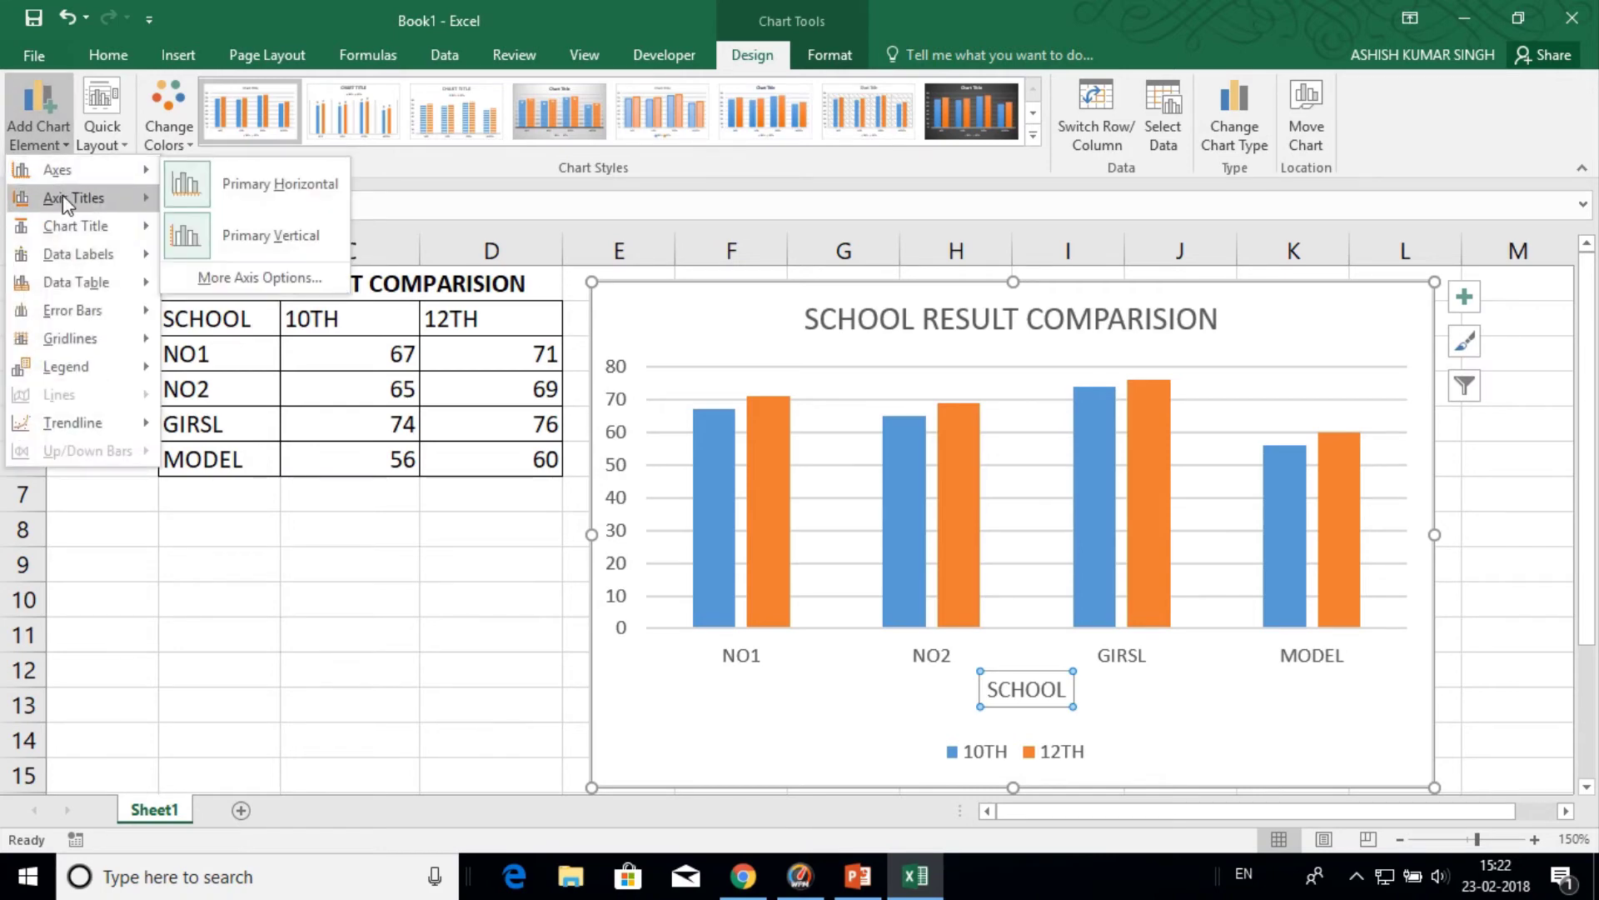
pyautogui.moveTo(73, 198)
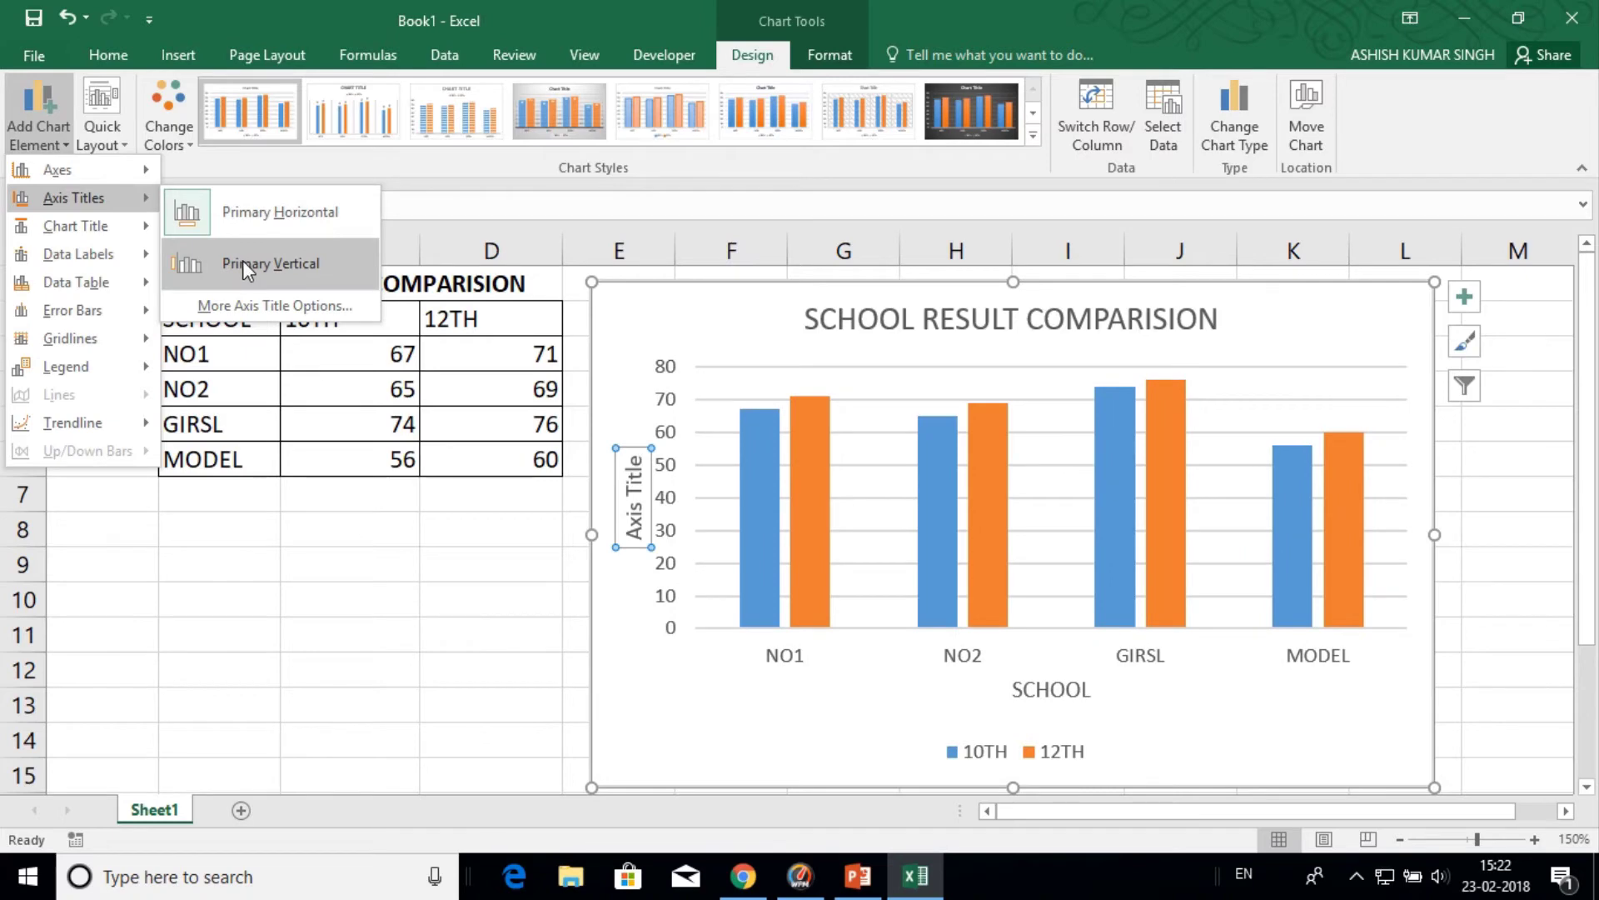
pyautogui.click(242, 264)
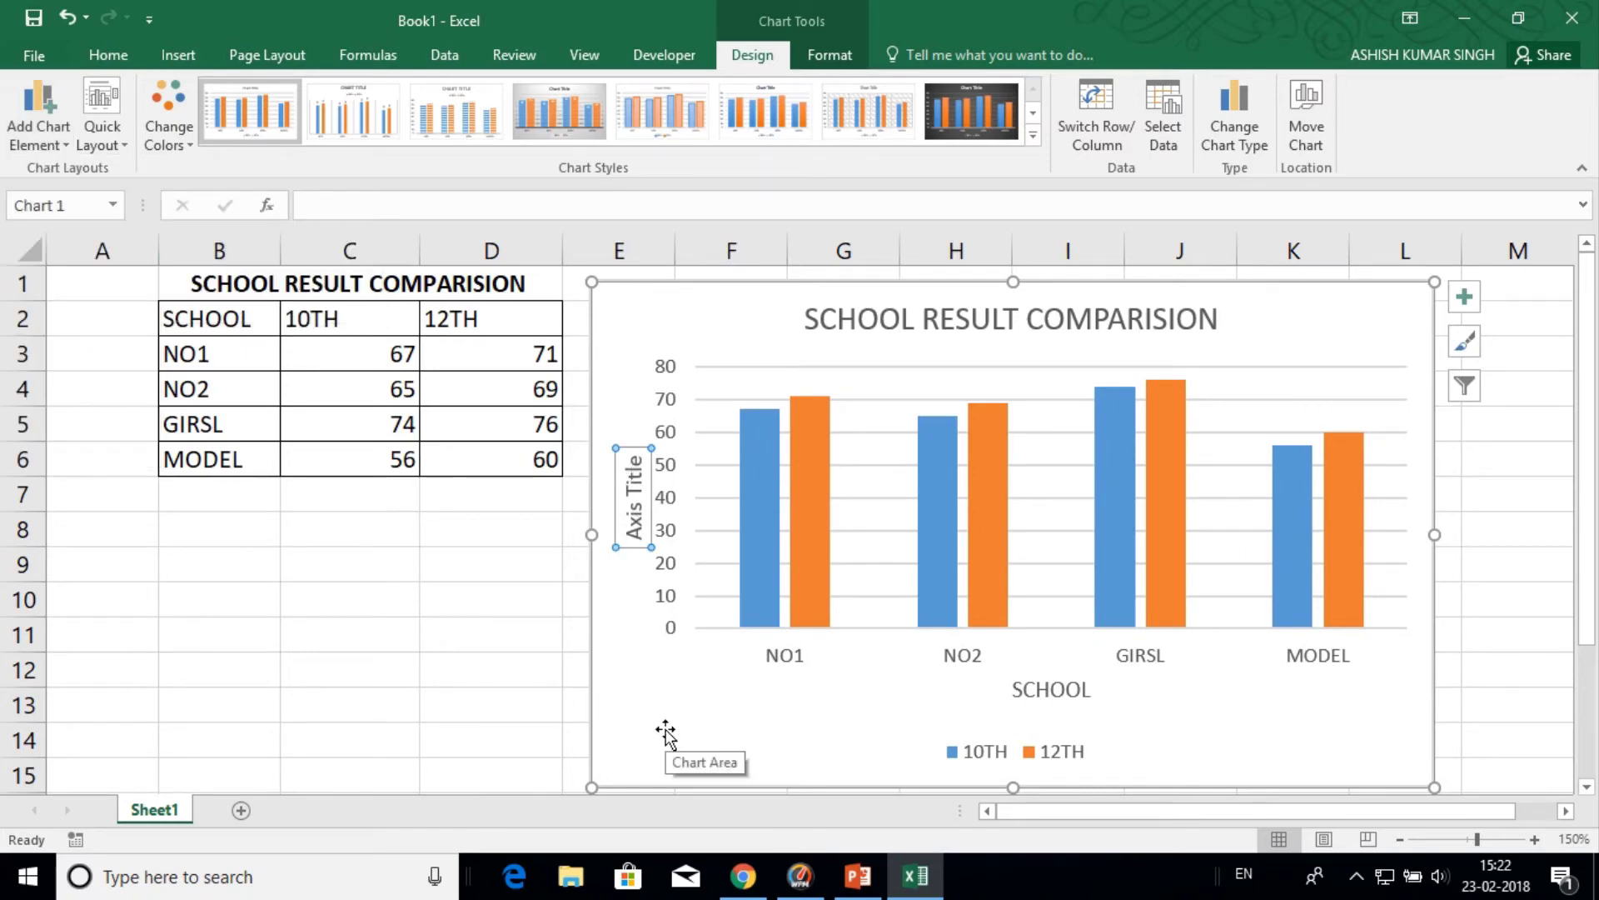
pyautogui.write('CLASSES')
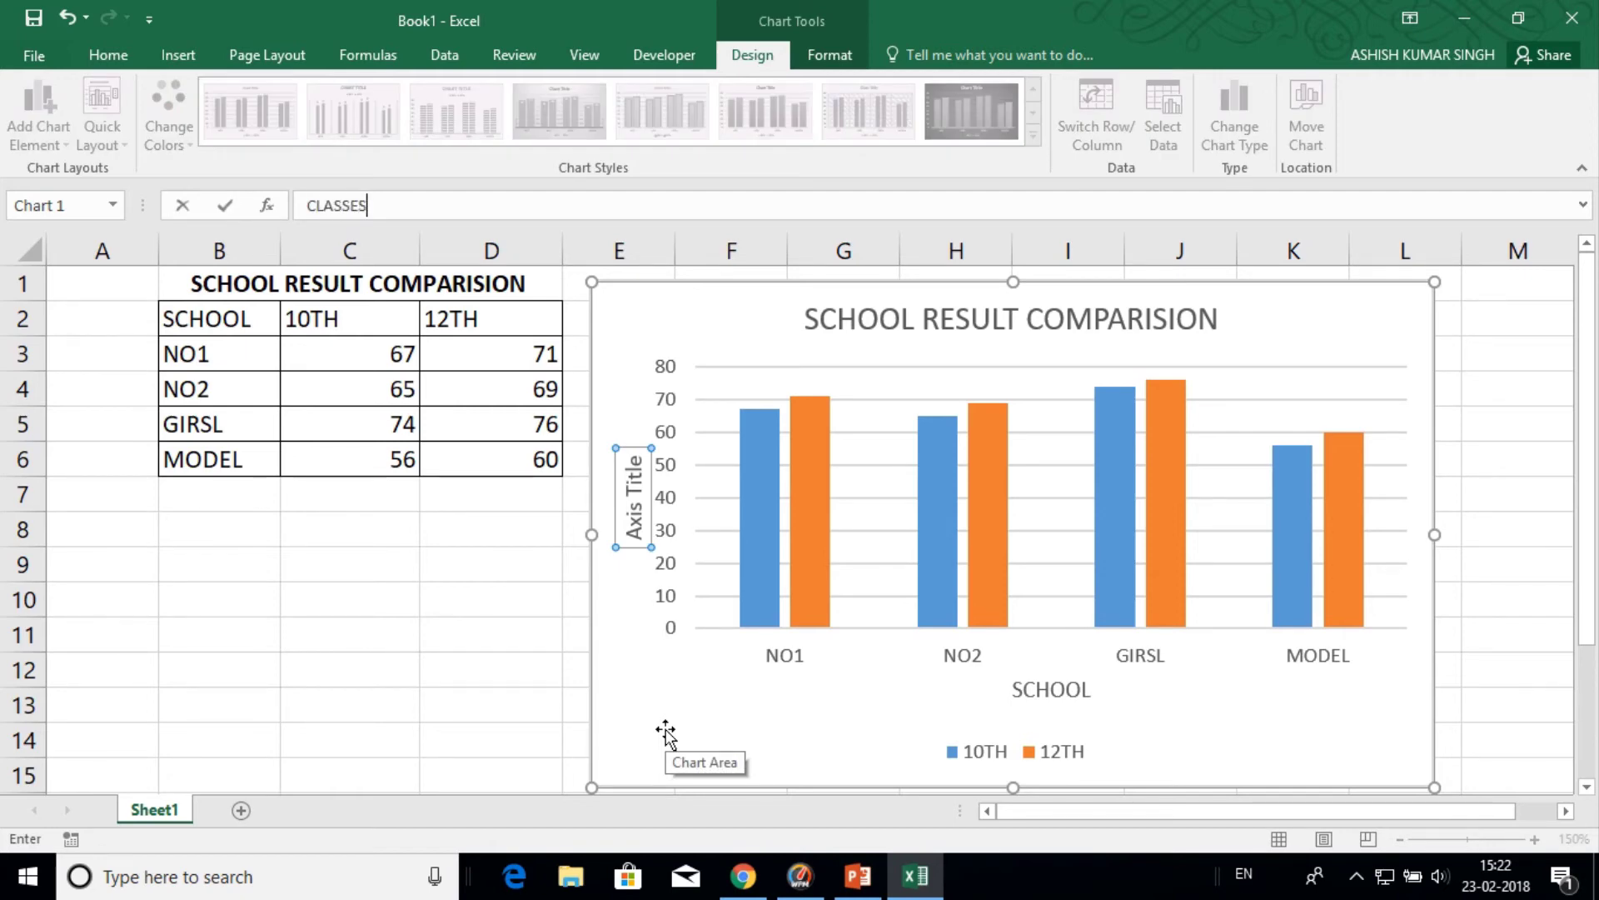
pyautogui.press('Return')
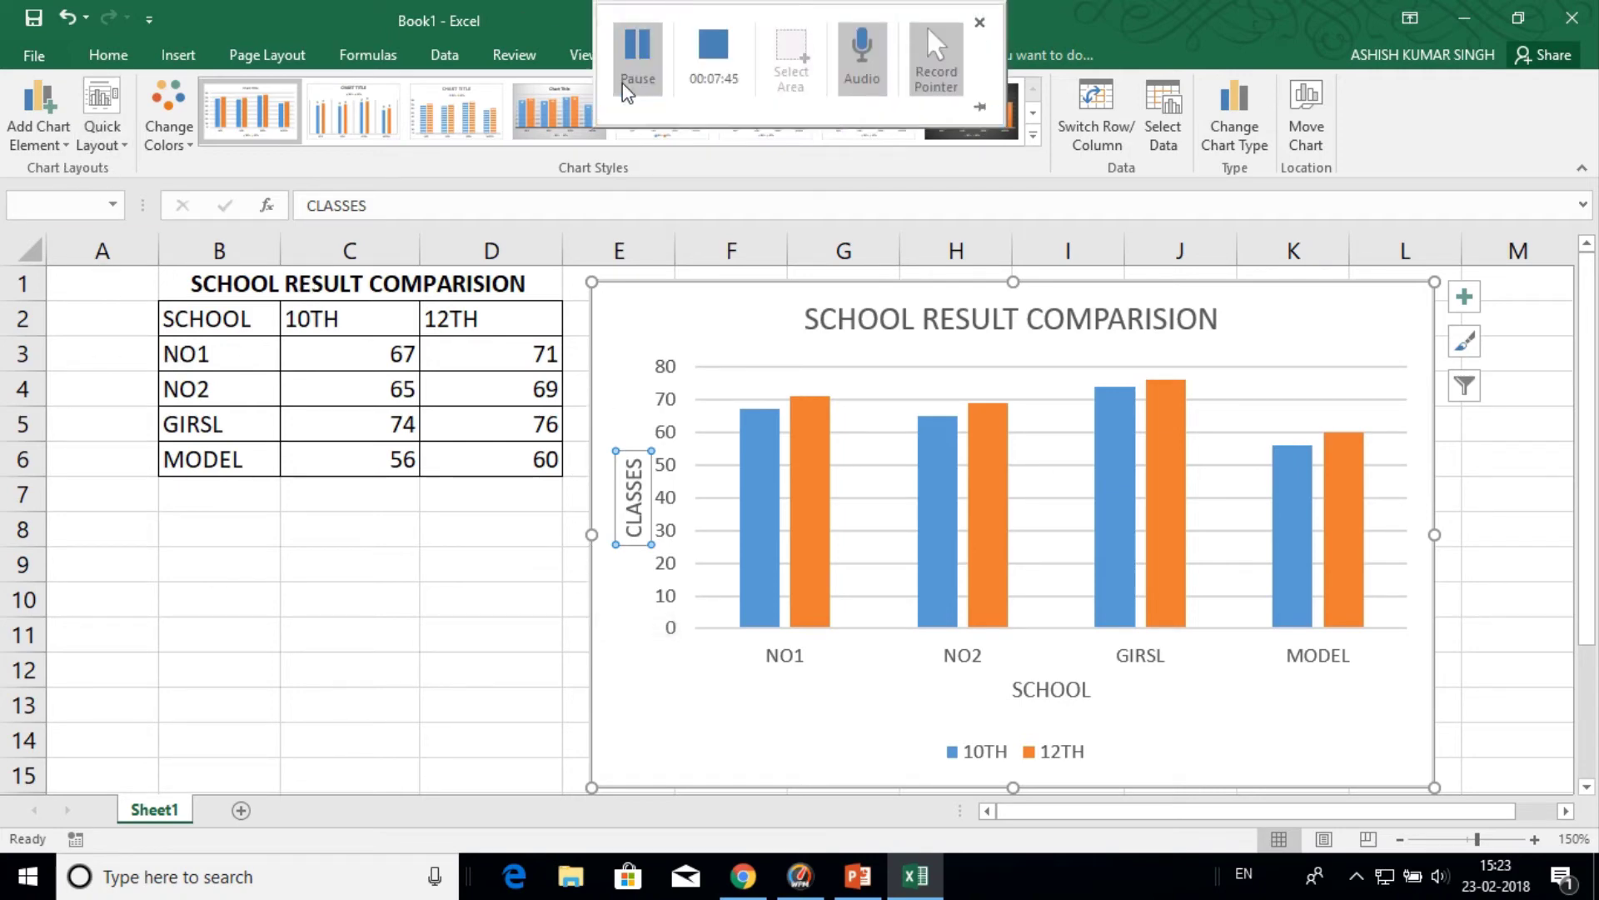
pyautogui.press('Escape')
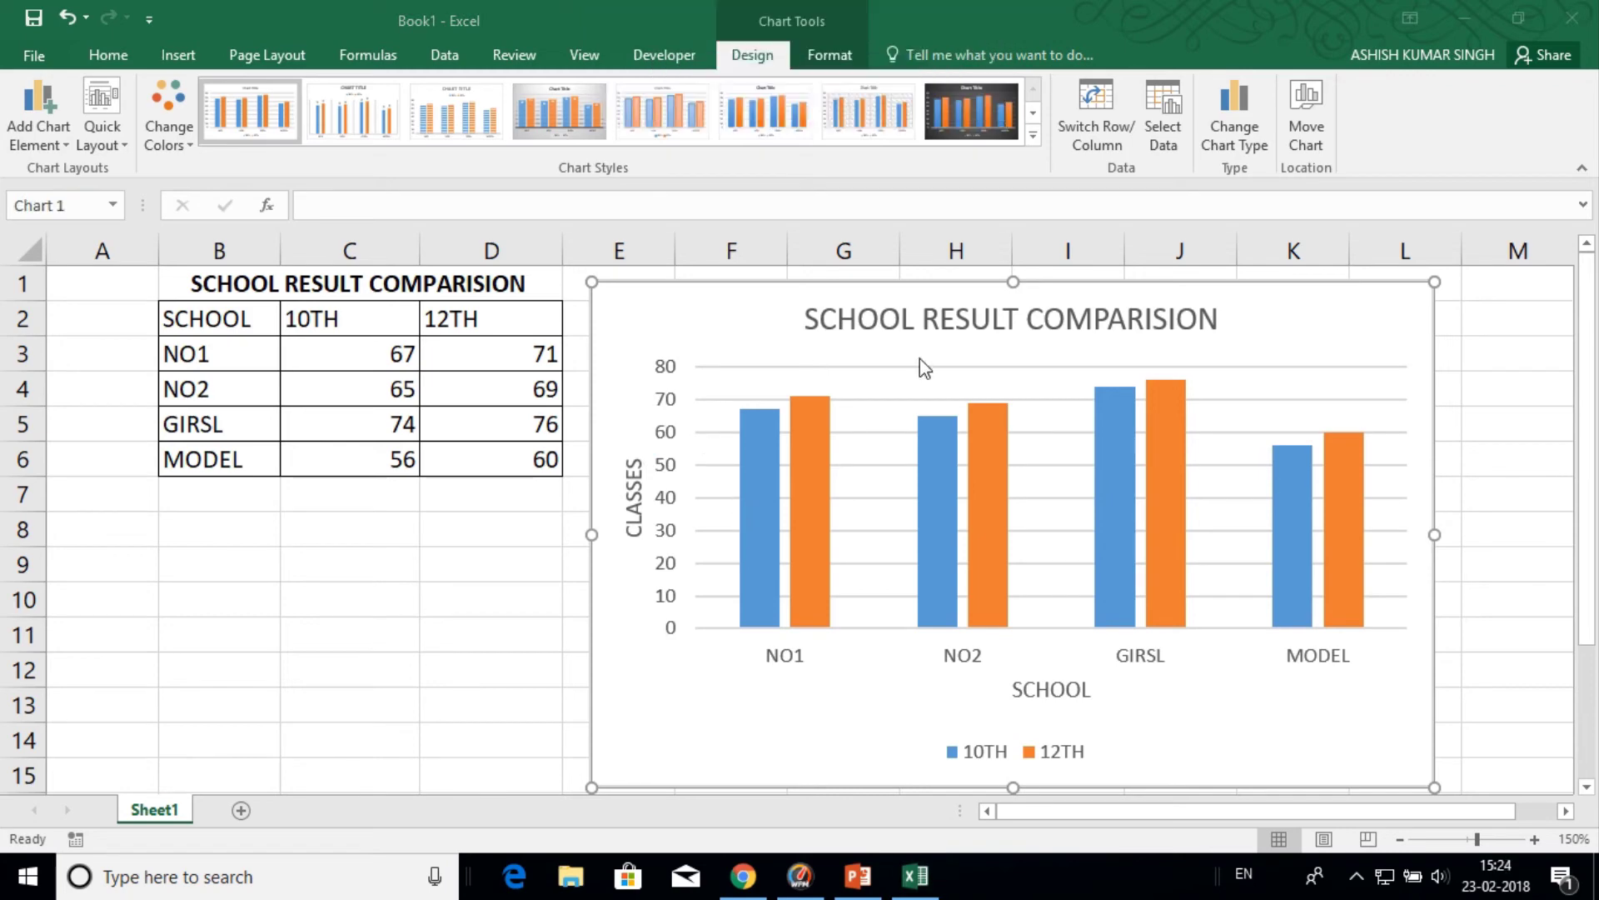
# - Add centred data labels showing each column's score, e.g. 67 and 71 for NO1
pyautogui.click(52, 141)
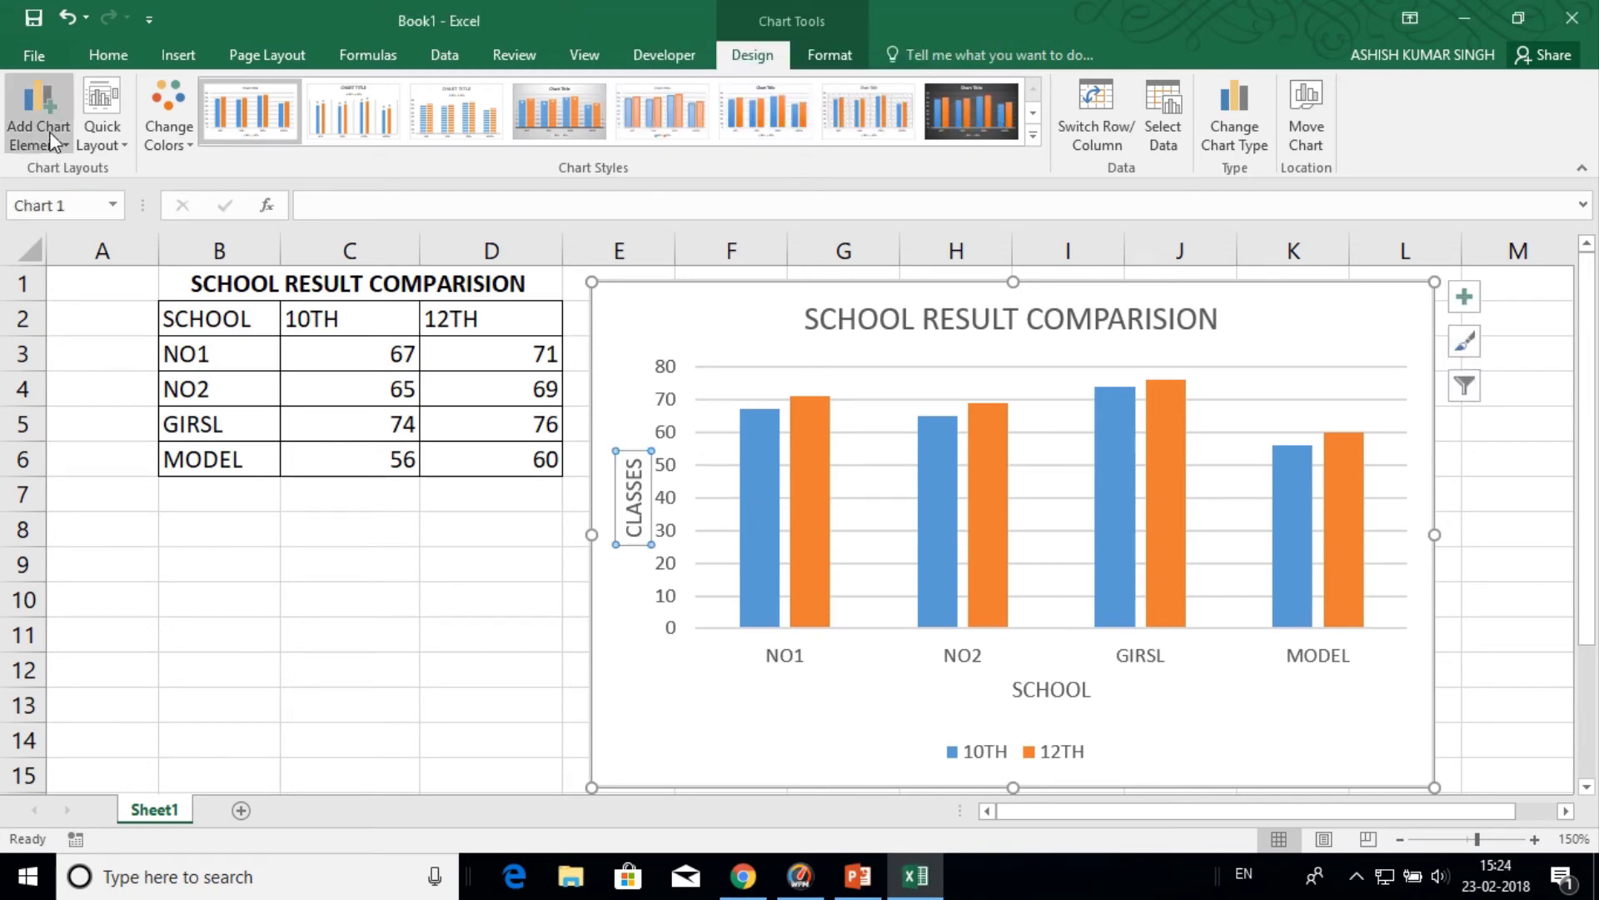
pyautogui.click(52, 143)
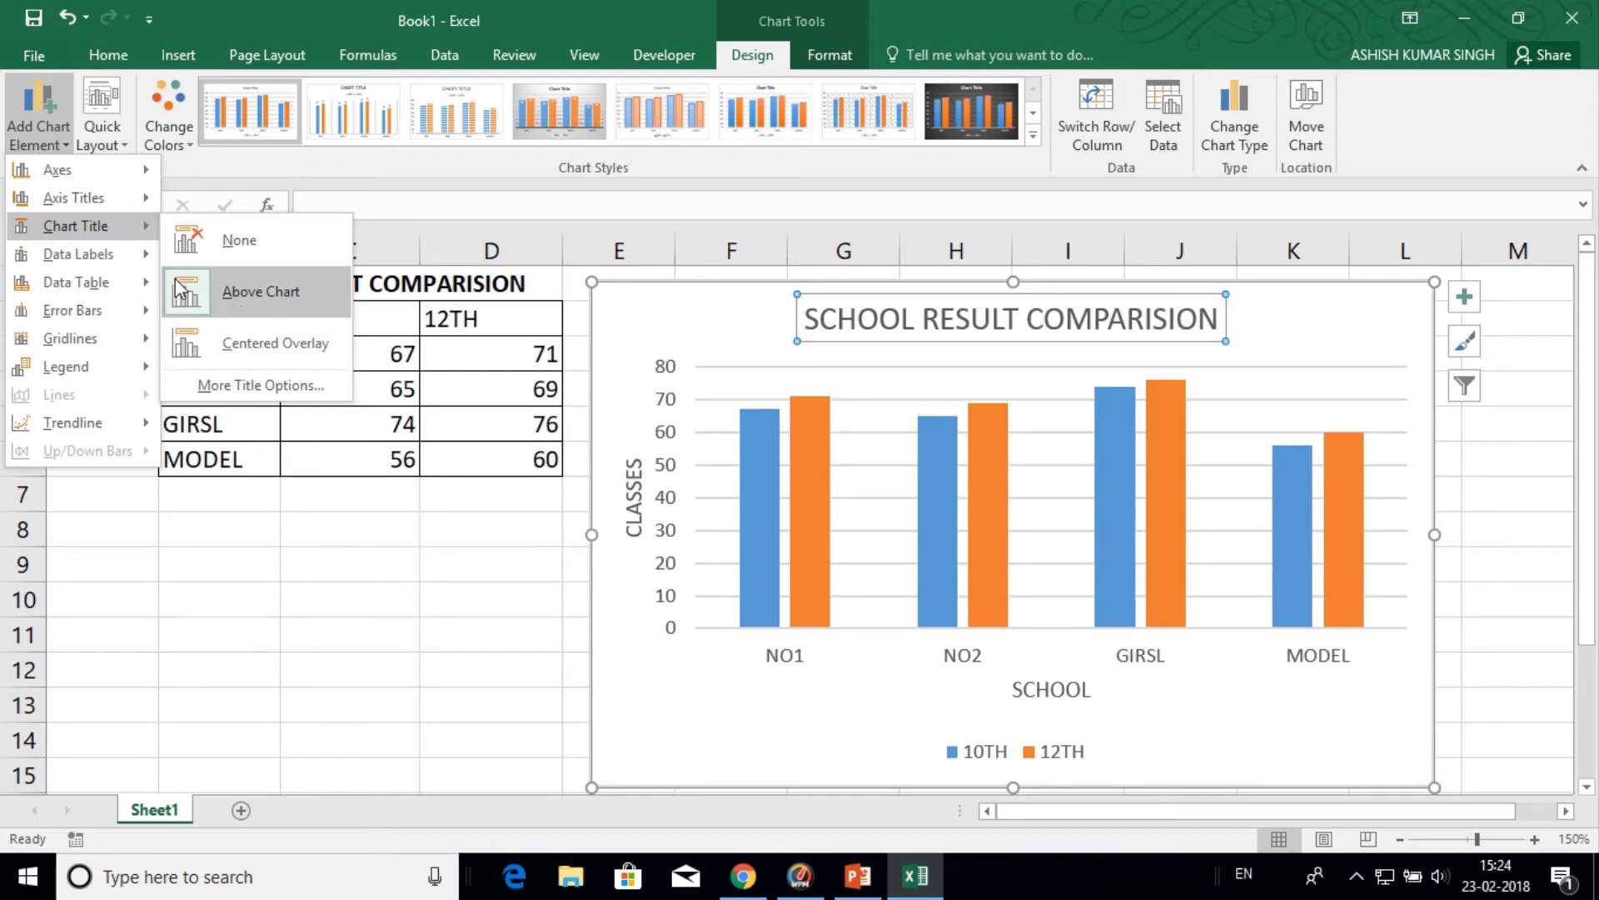
pyautogui.moveTo(78, 253)
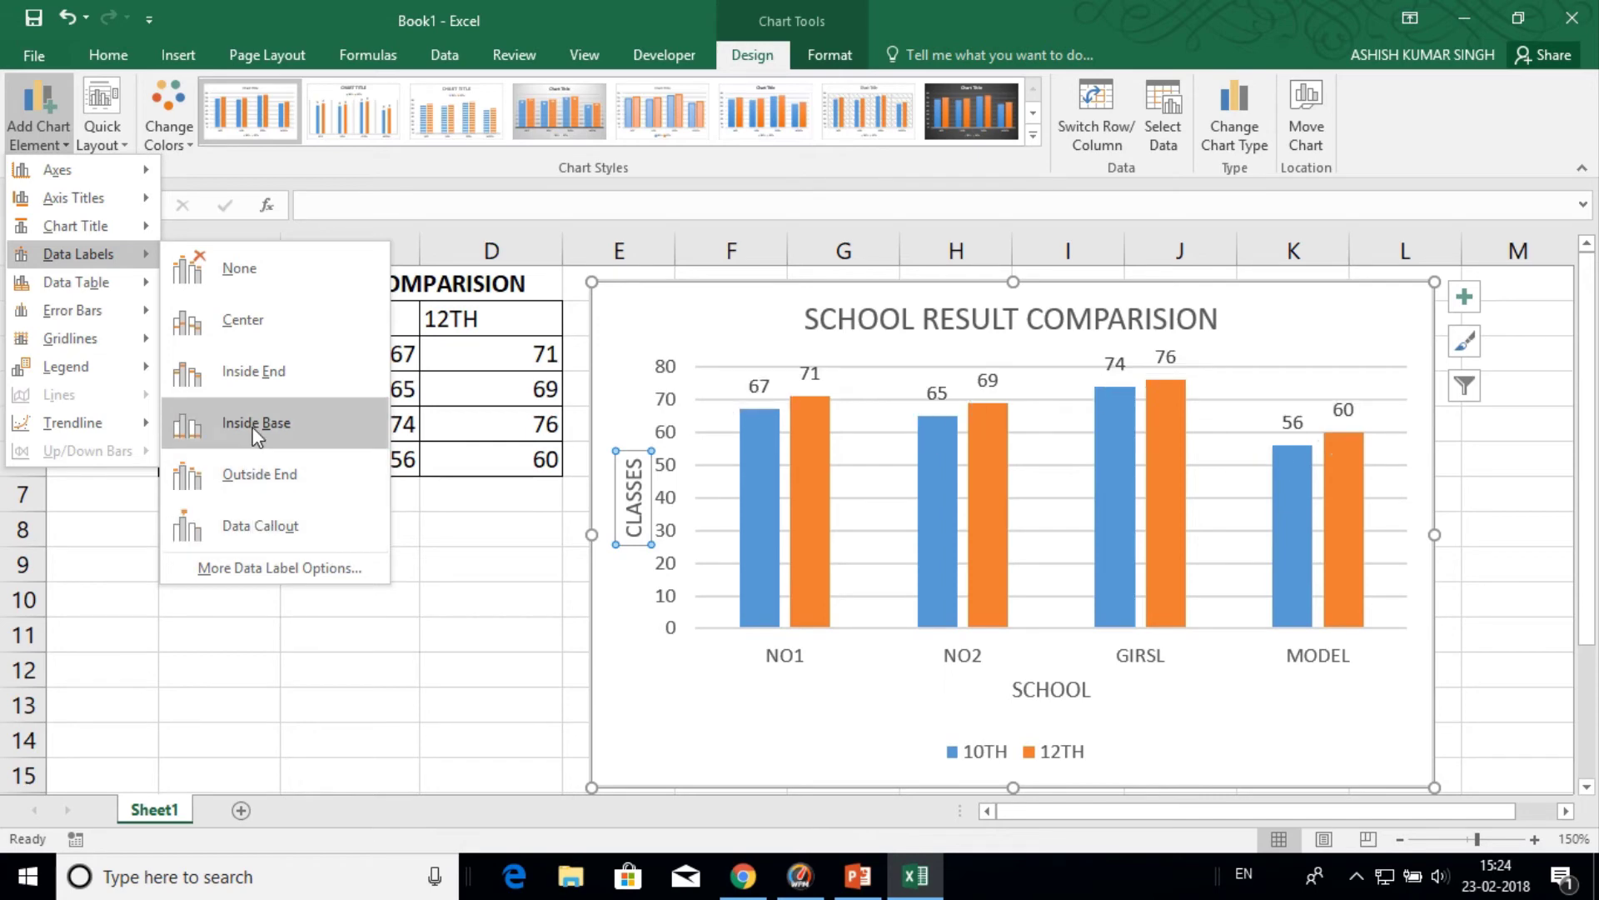
pyautogui.click(238, 327)
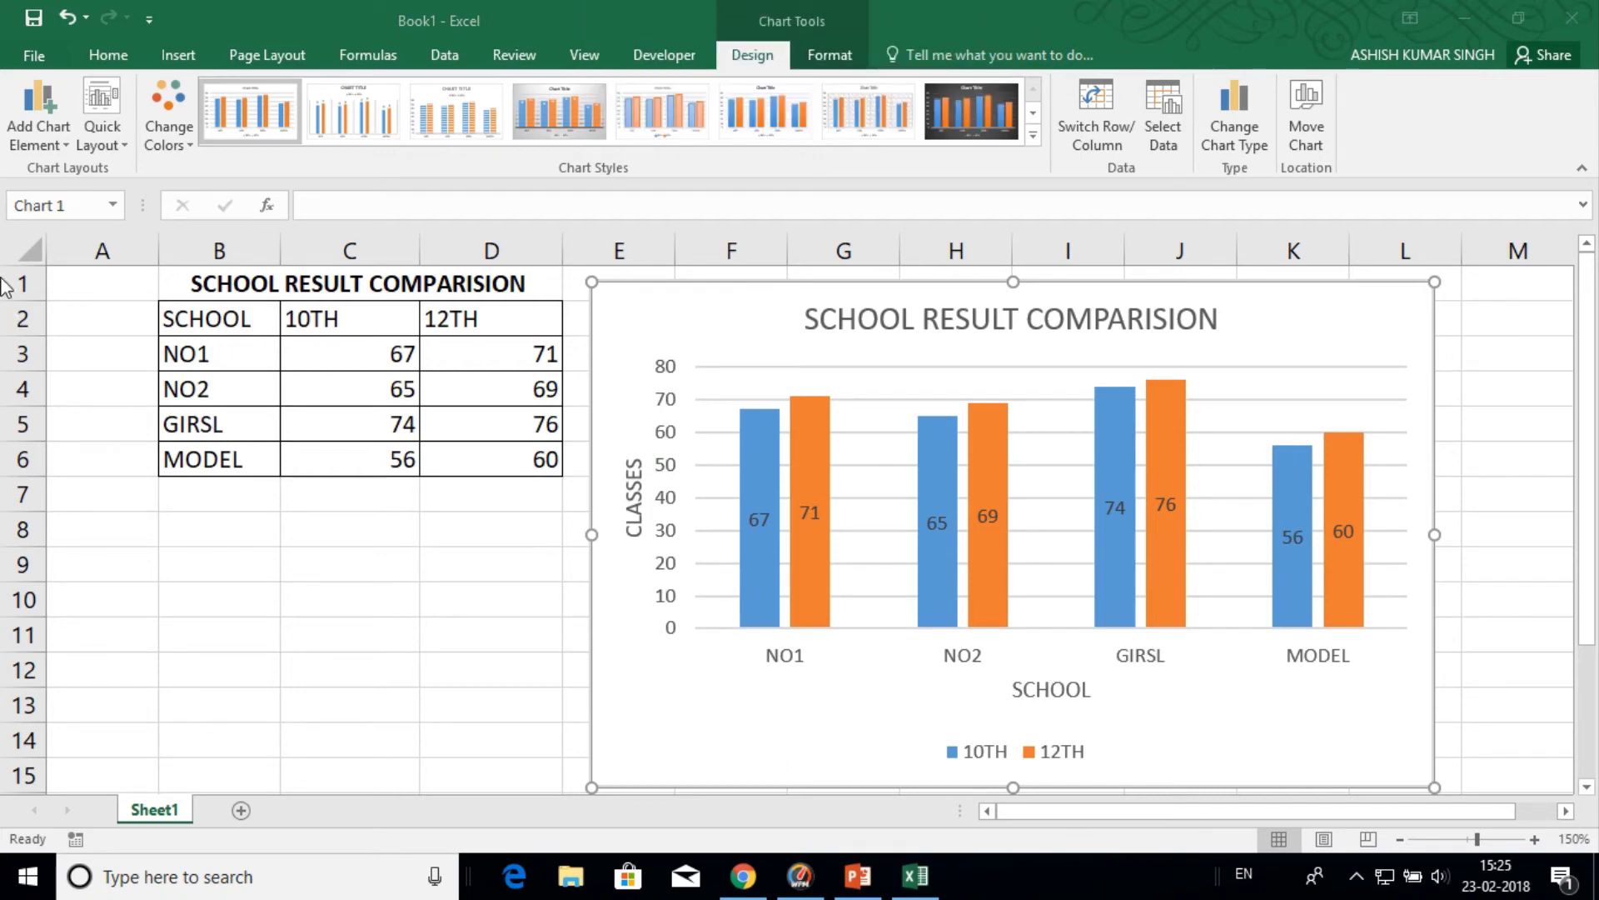
pyautogui.click(56, 146)
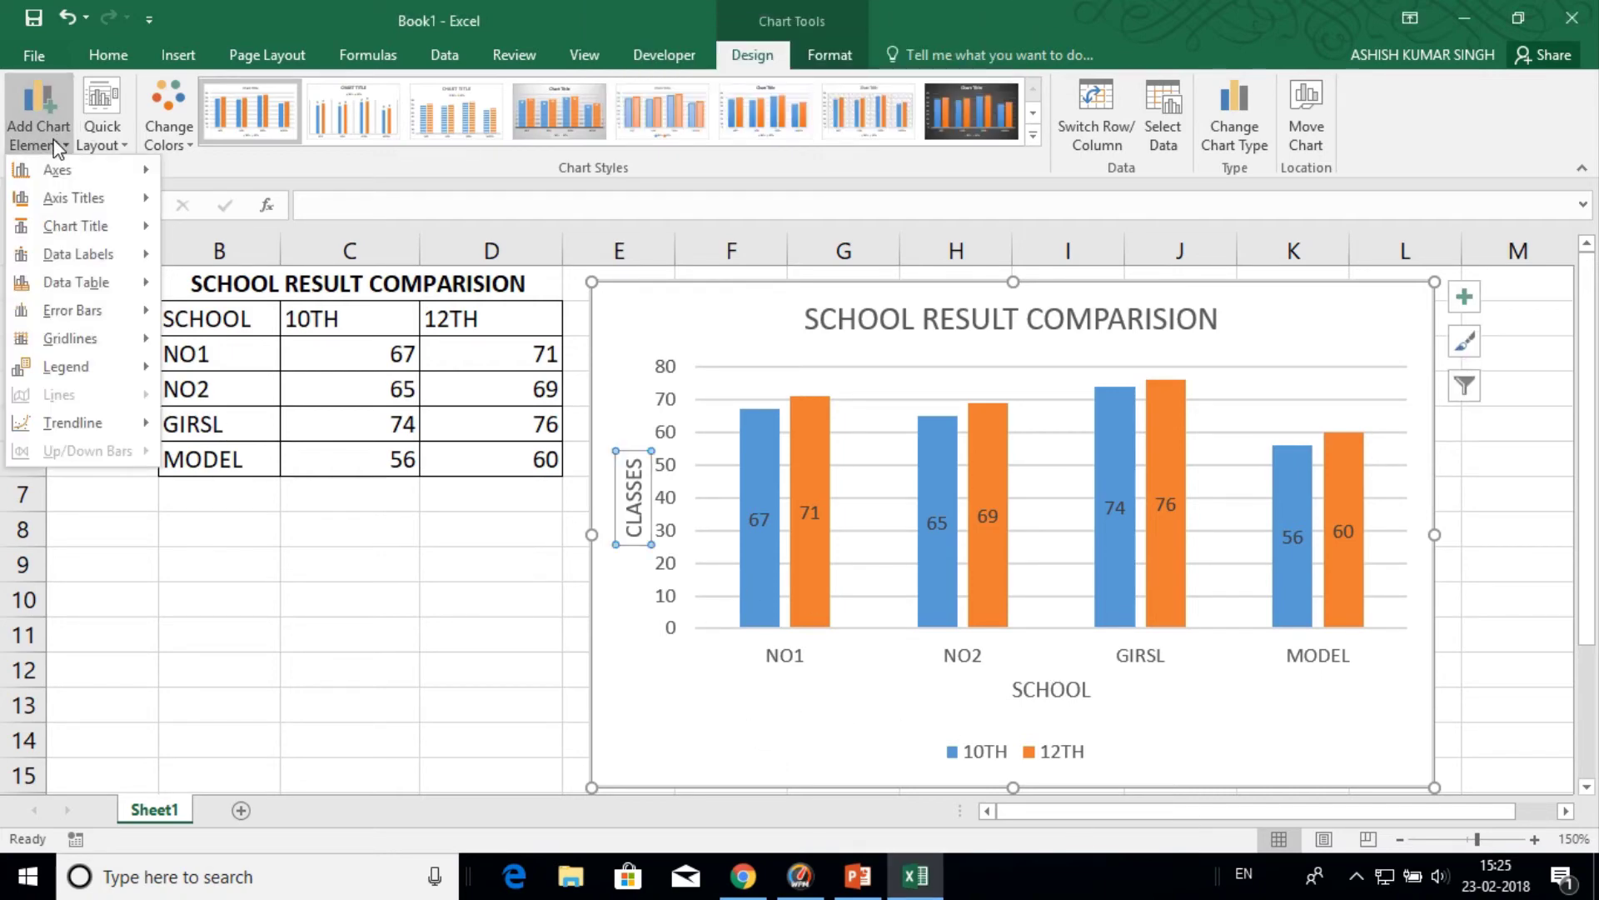
pyautogui.moveTo(75, 283)
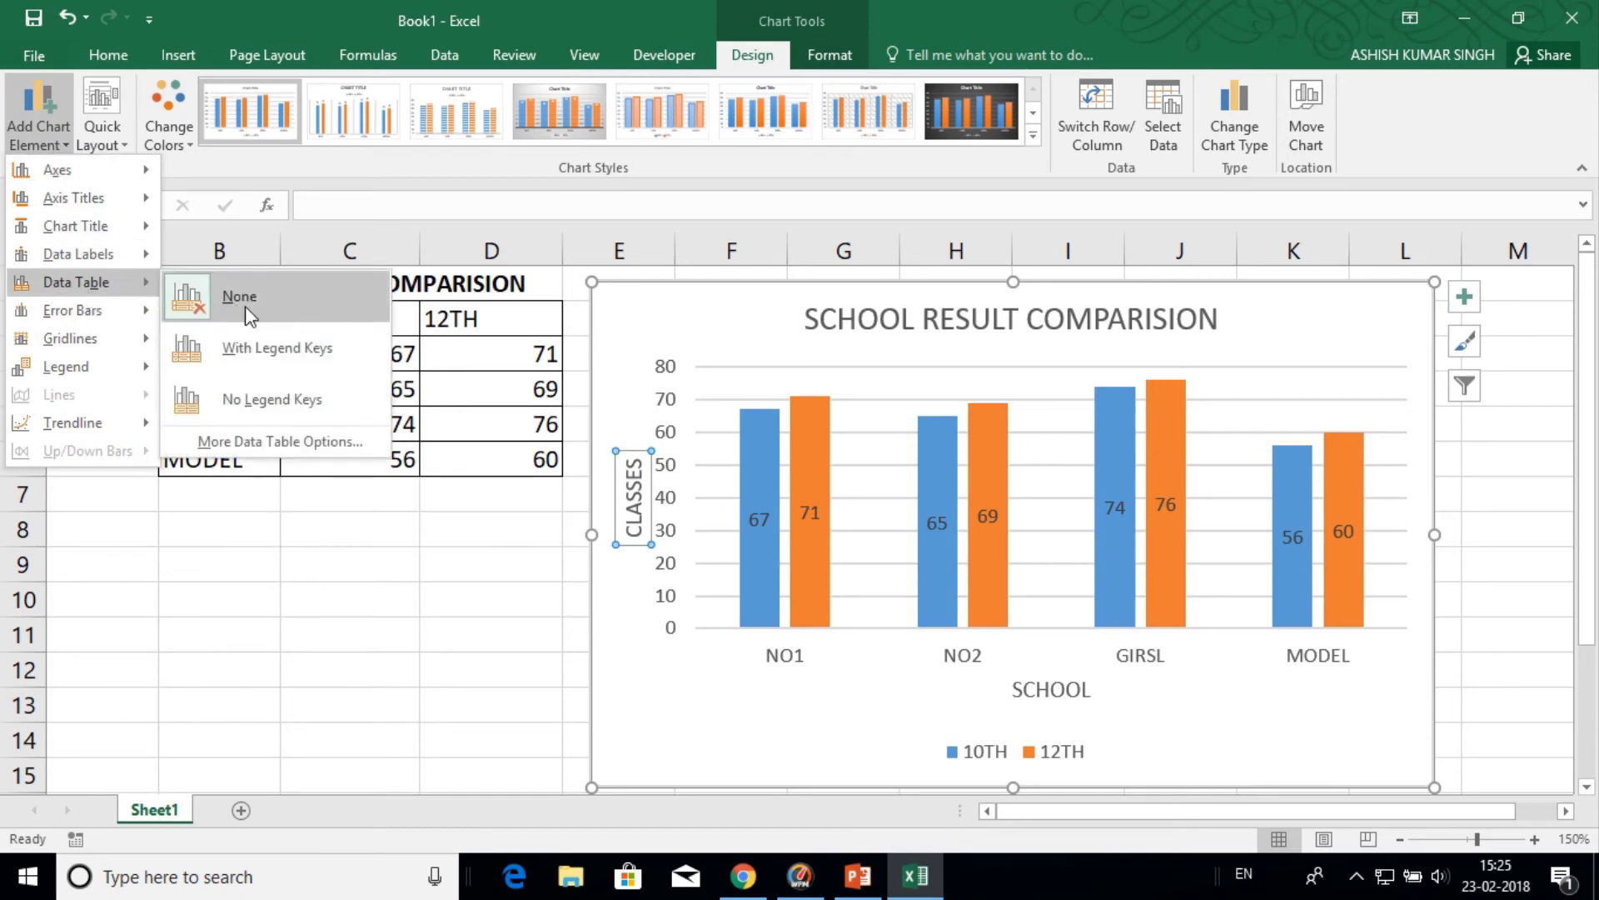
# - Add a data table with legend keys below the chart, then set Data Table to None
pyautogui.click(261, 350)
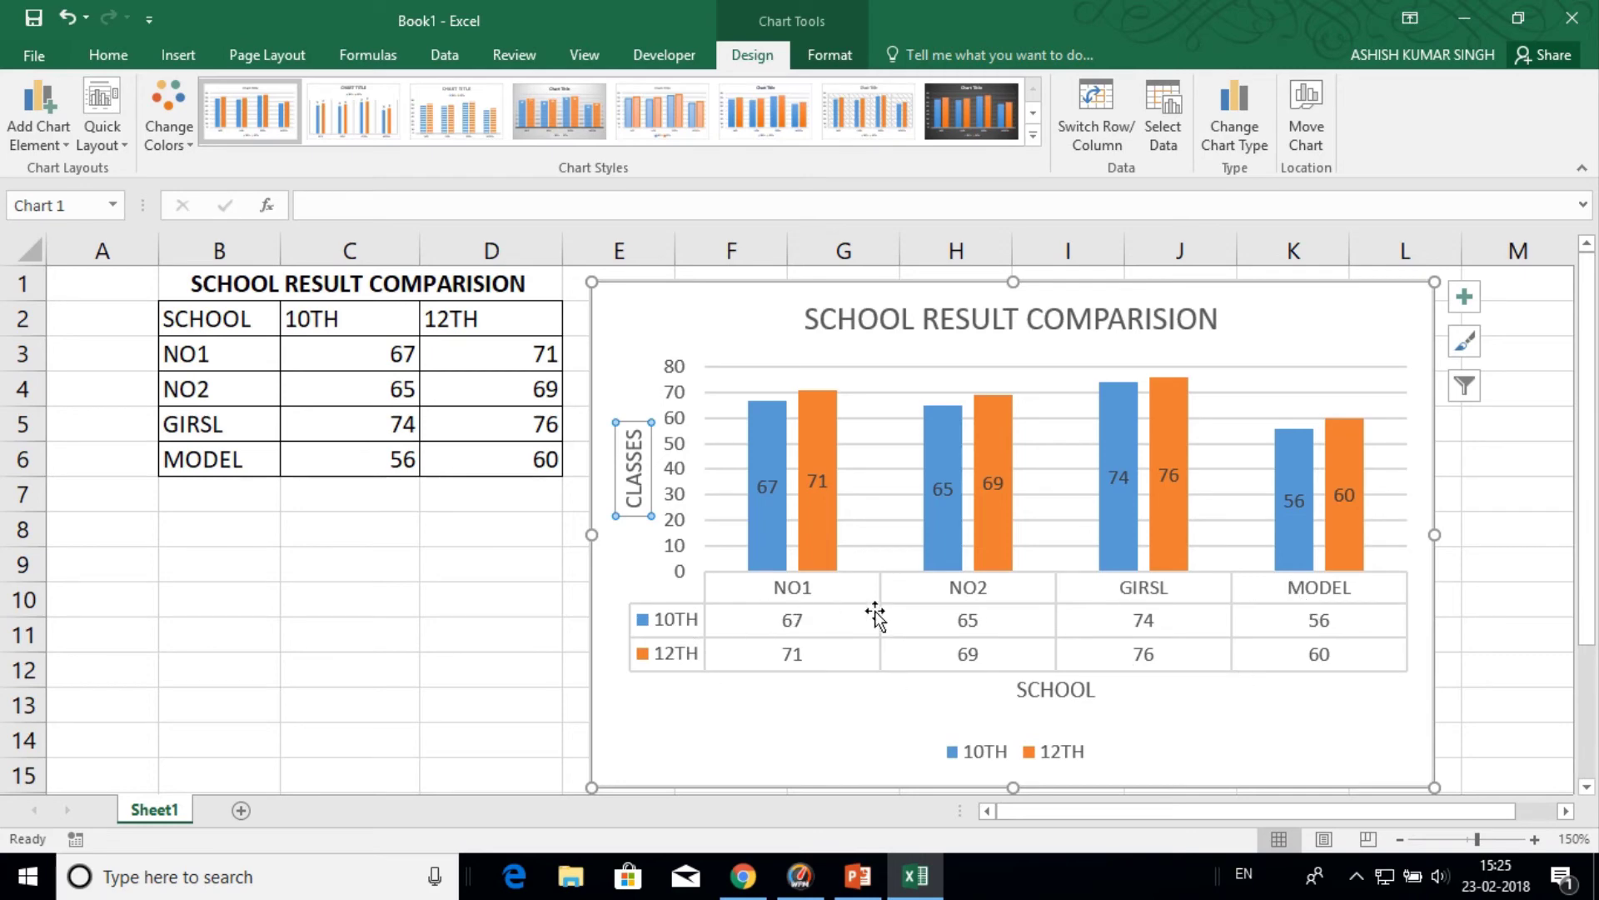
pyautogui.click(52, 143)
pyautogui.moveTo(75, 282)
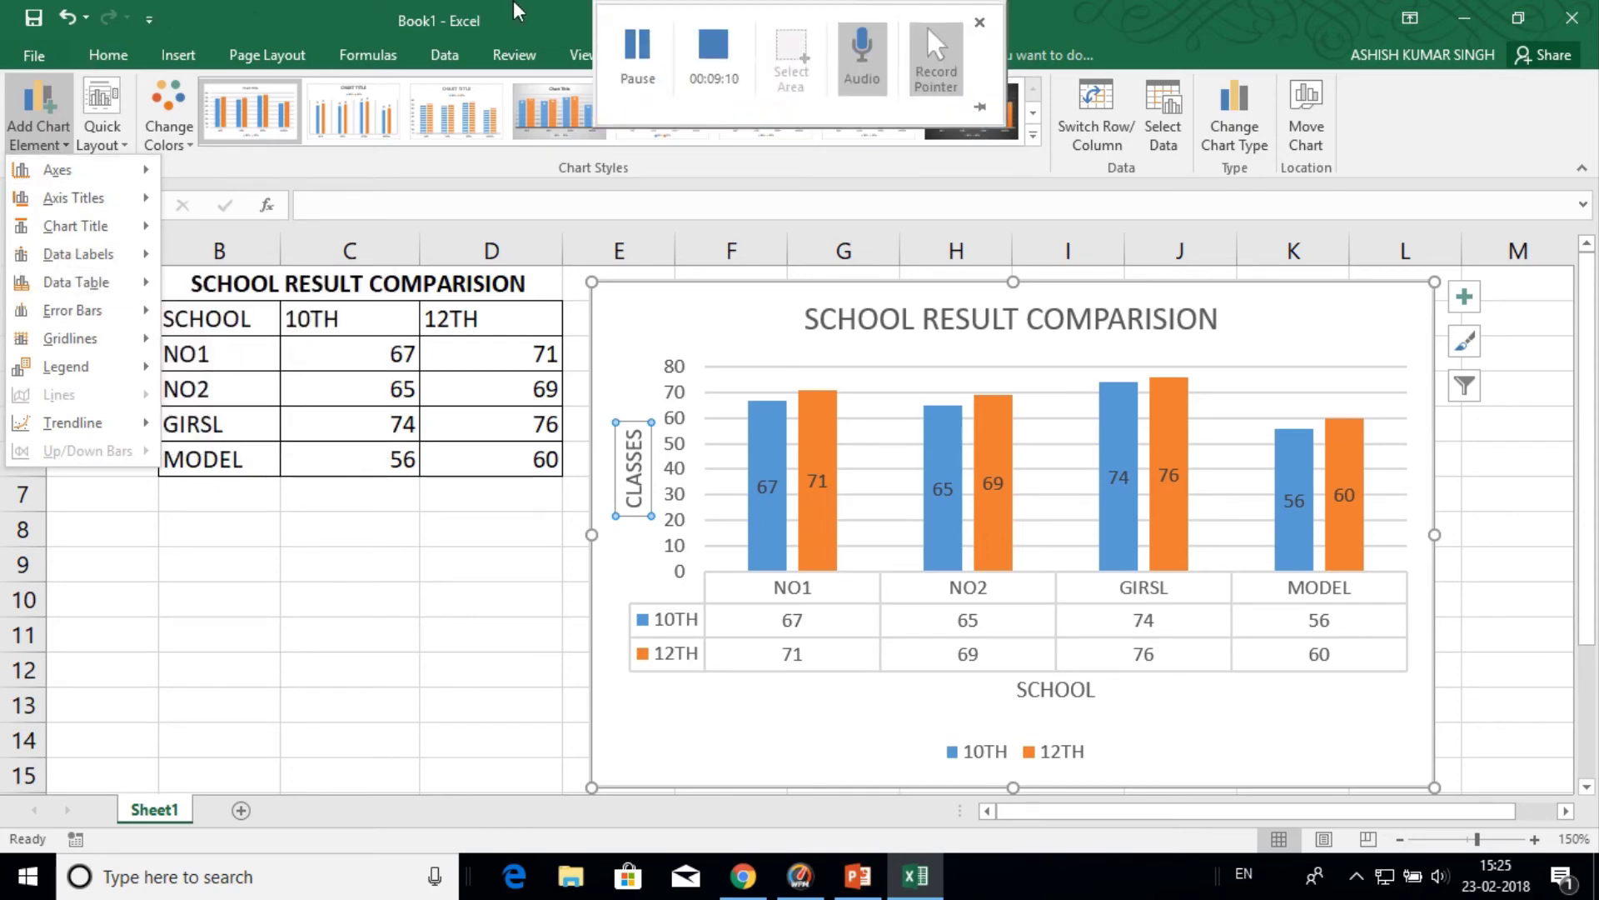
pyautogui.click(638, 46)
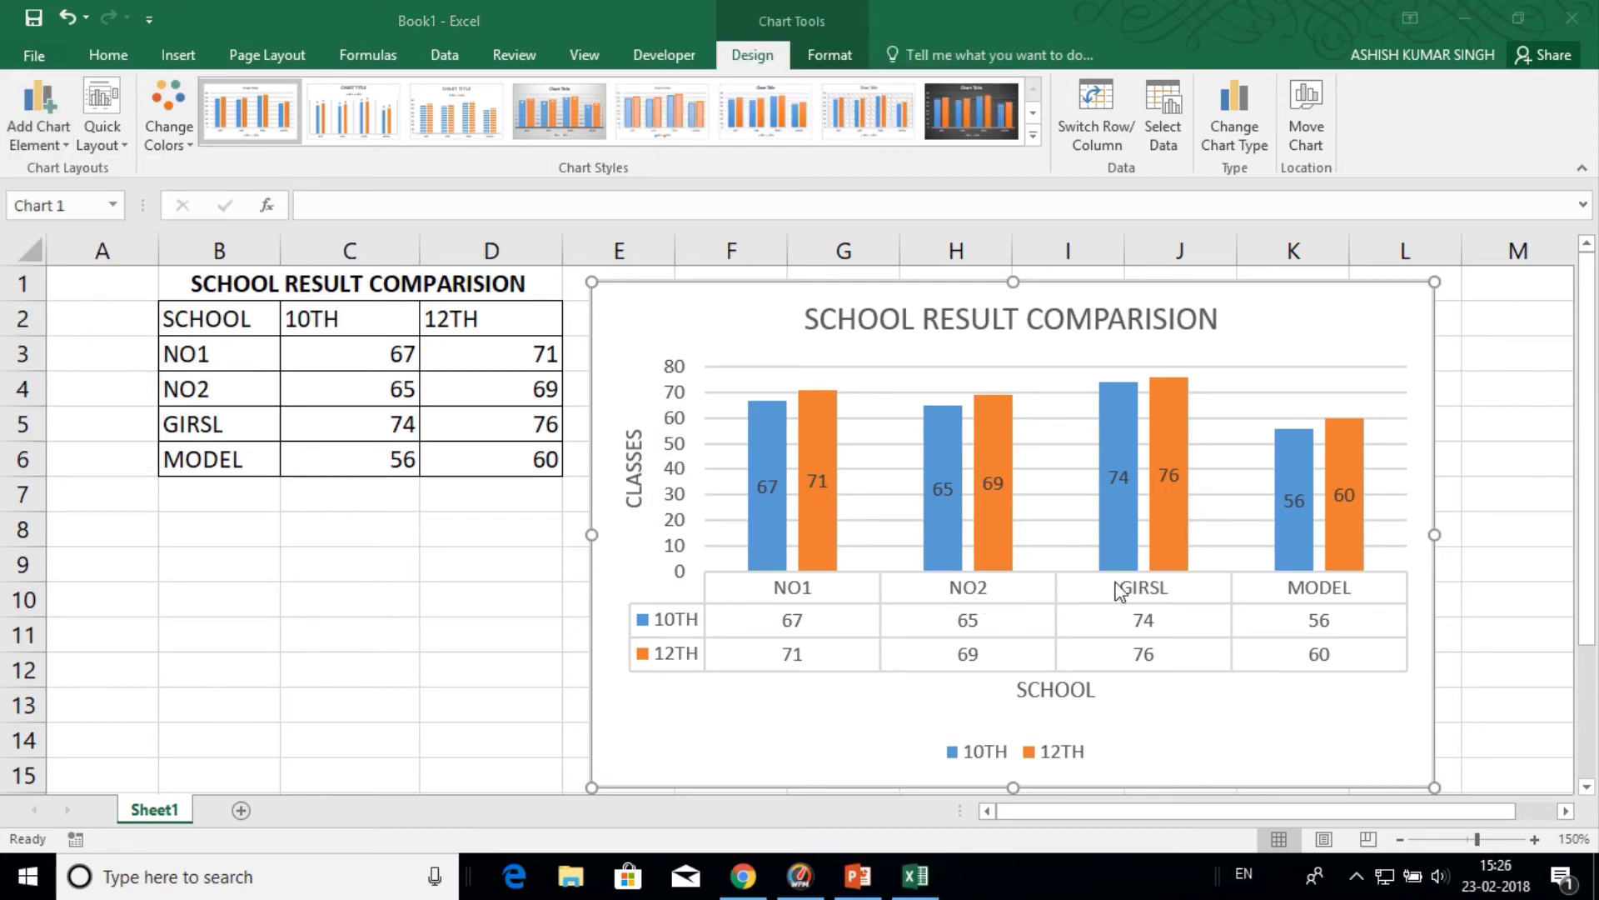
pyautogui.click(48, 143)
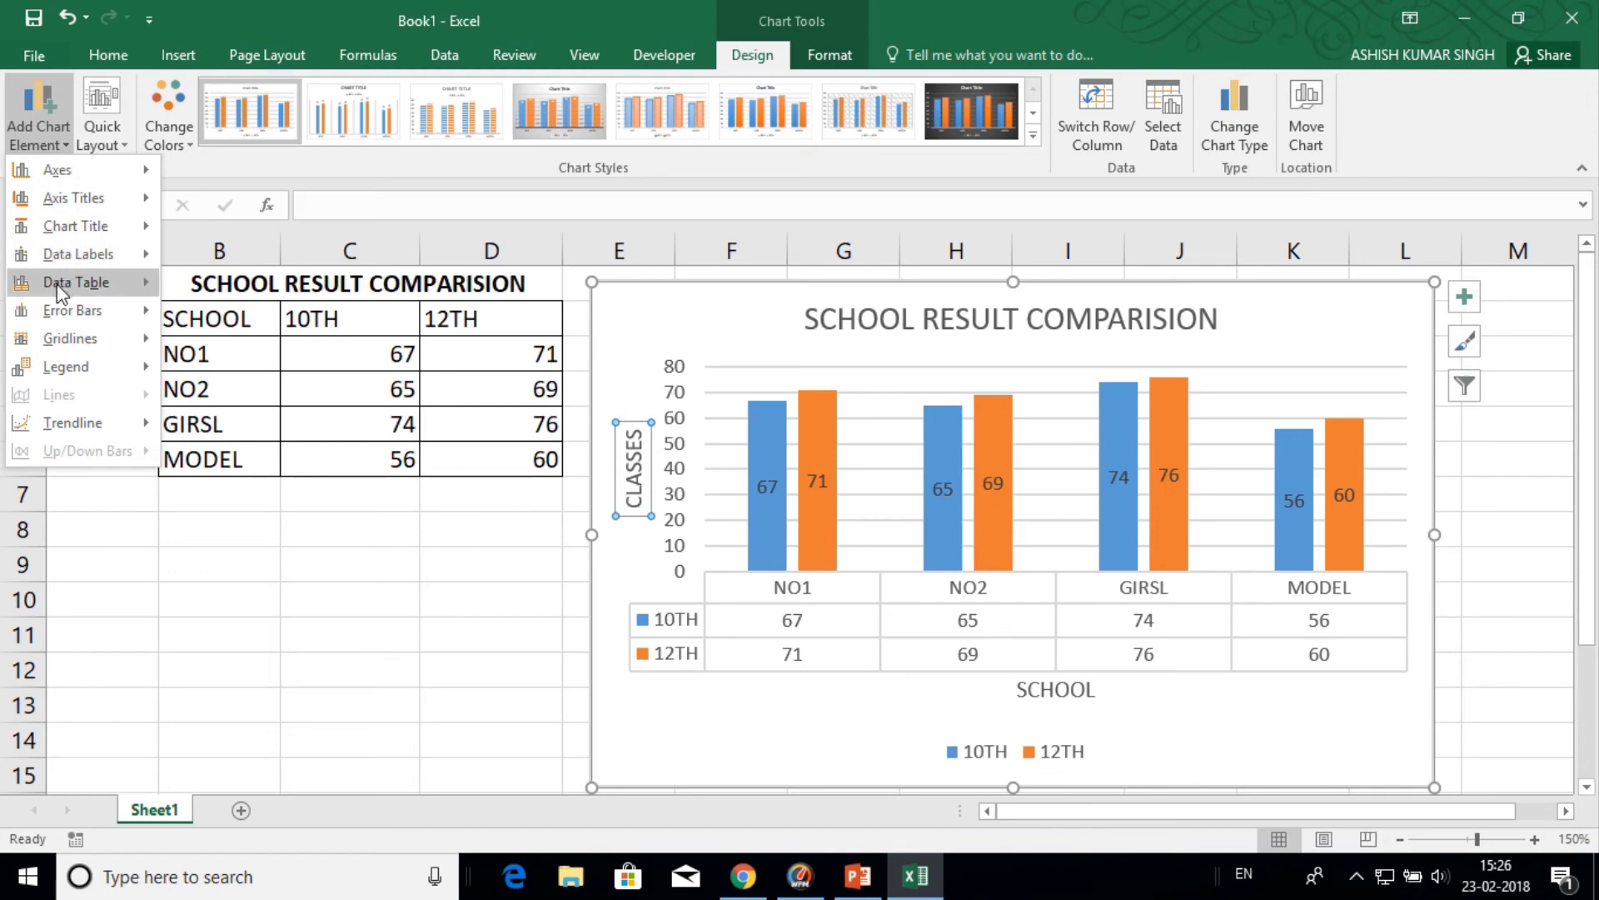
pyautogui.click(257, 294)
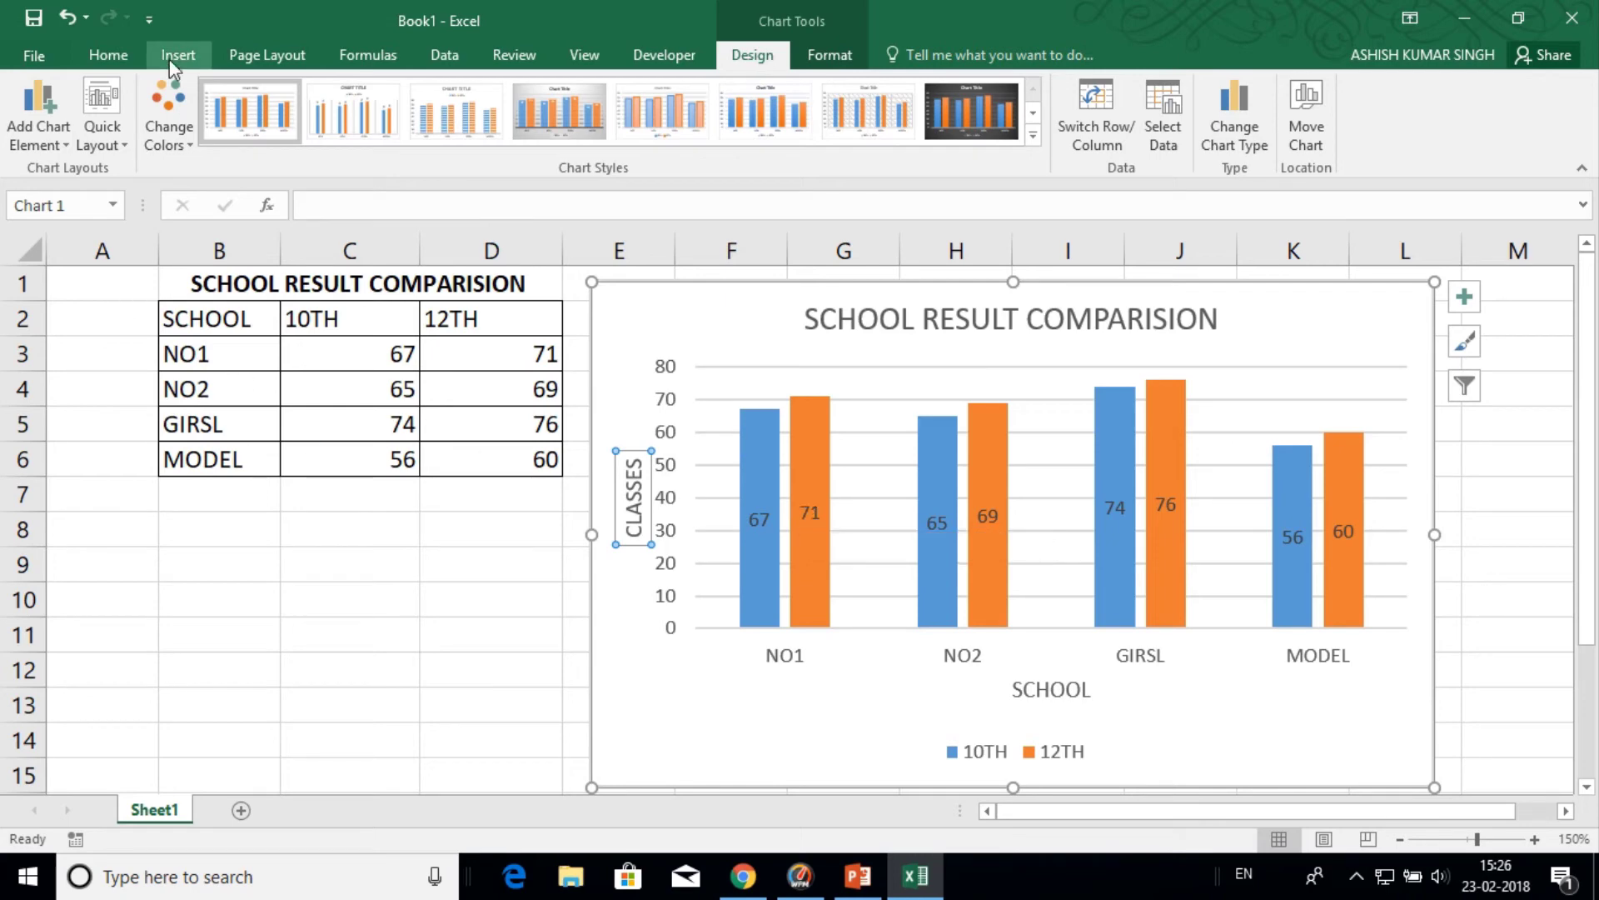
pyautogui.moveTo(799, 10)
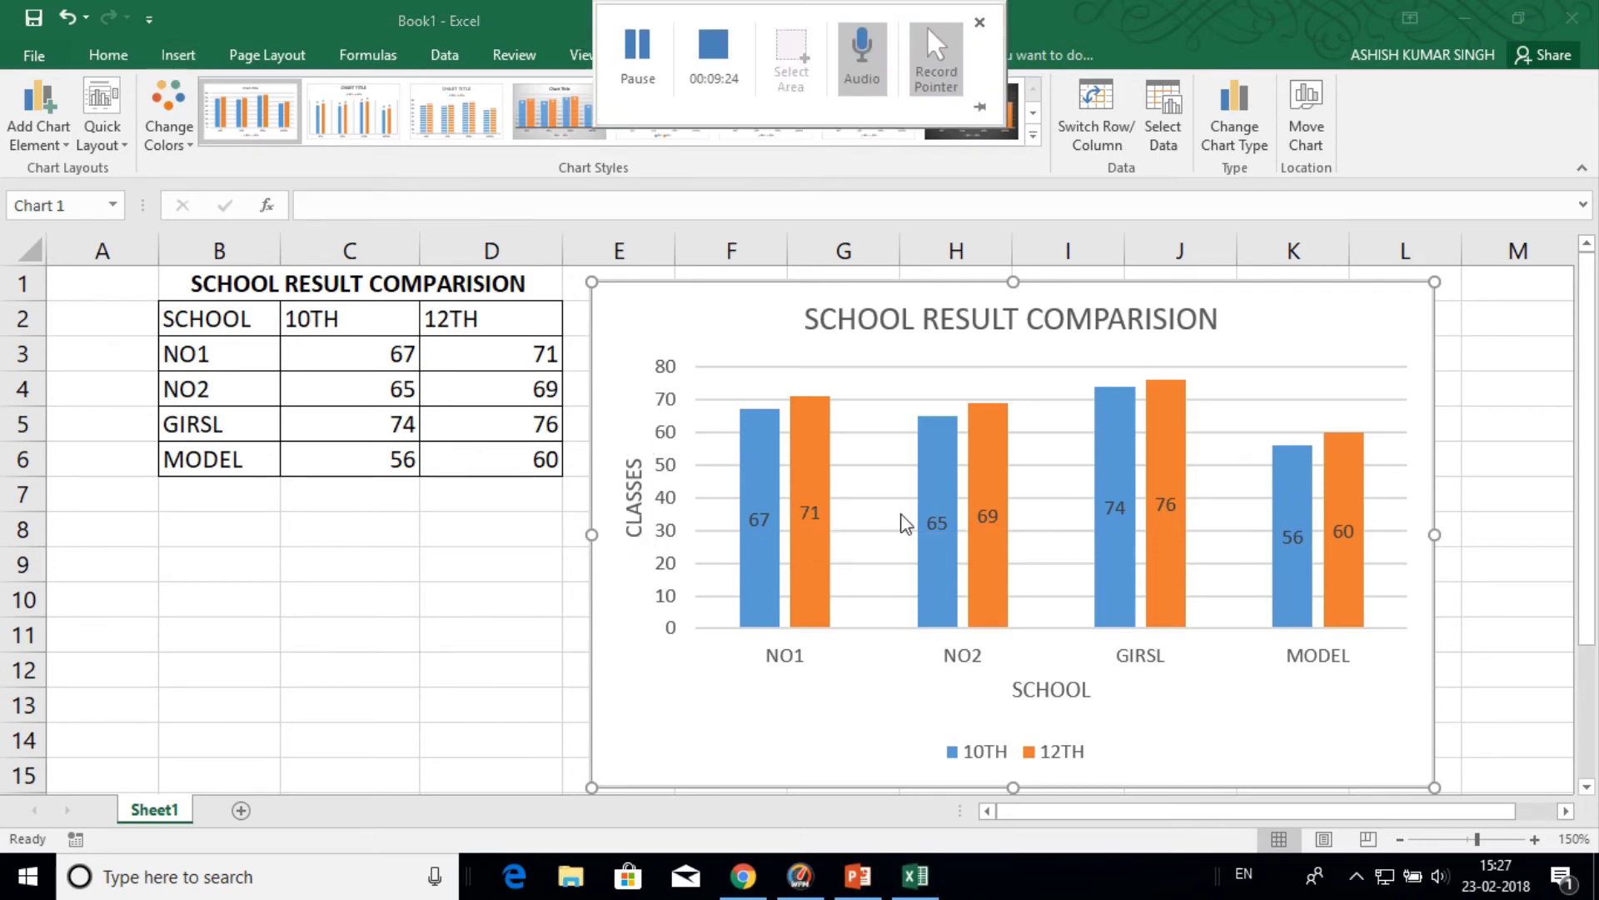
# - Apply the Colorful palette that makes the 10TH columns green and the 12TH columns blue
pyautogui.click(177, 146)
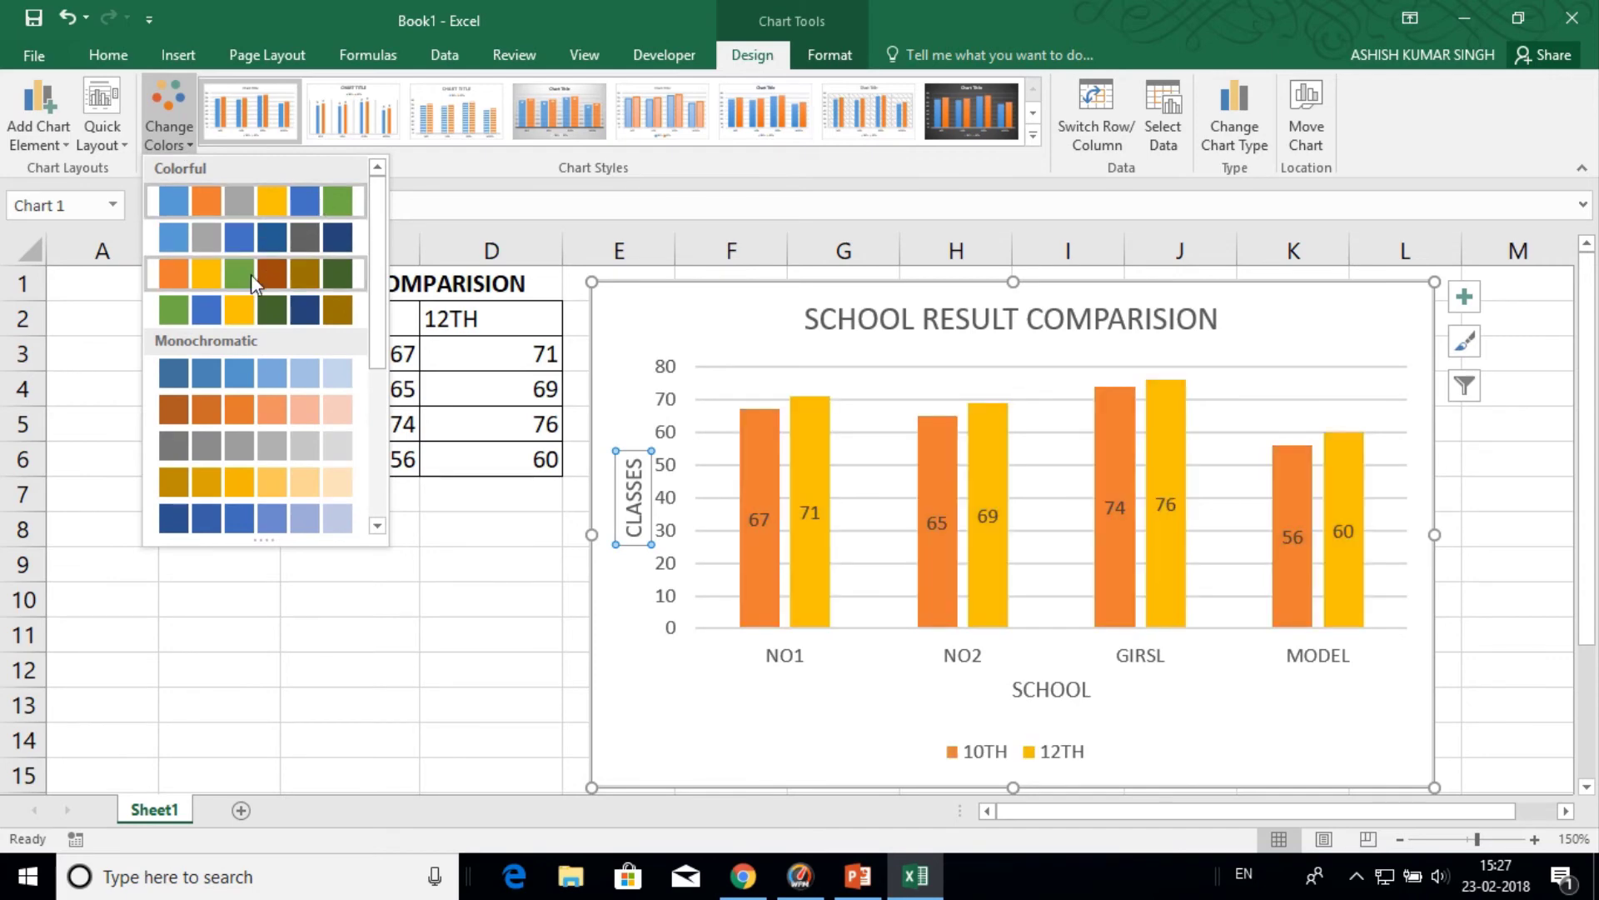
pyautogui.click(250, 322)
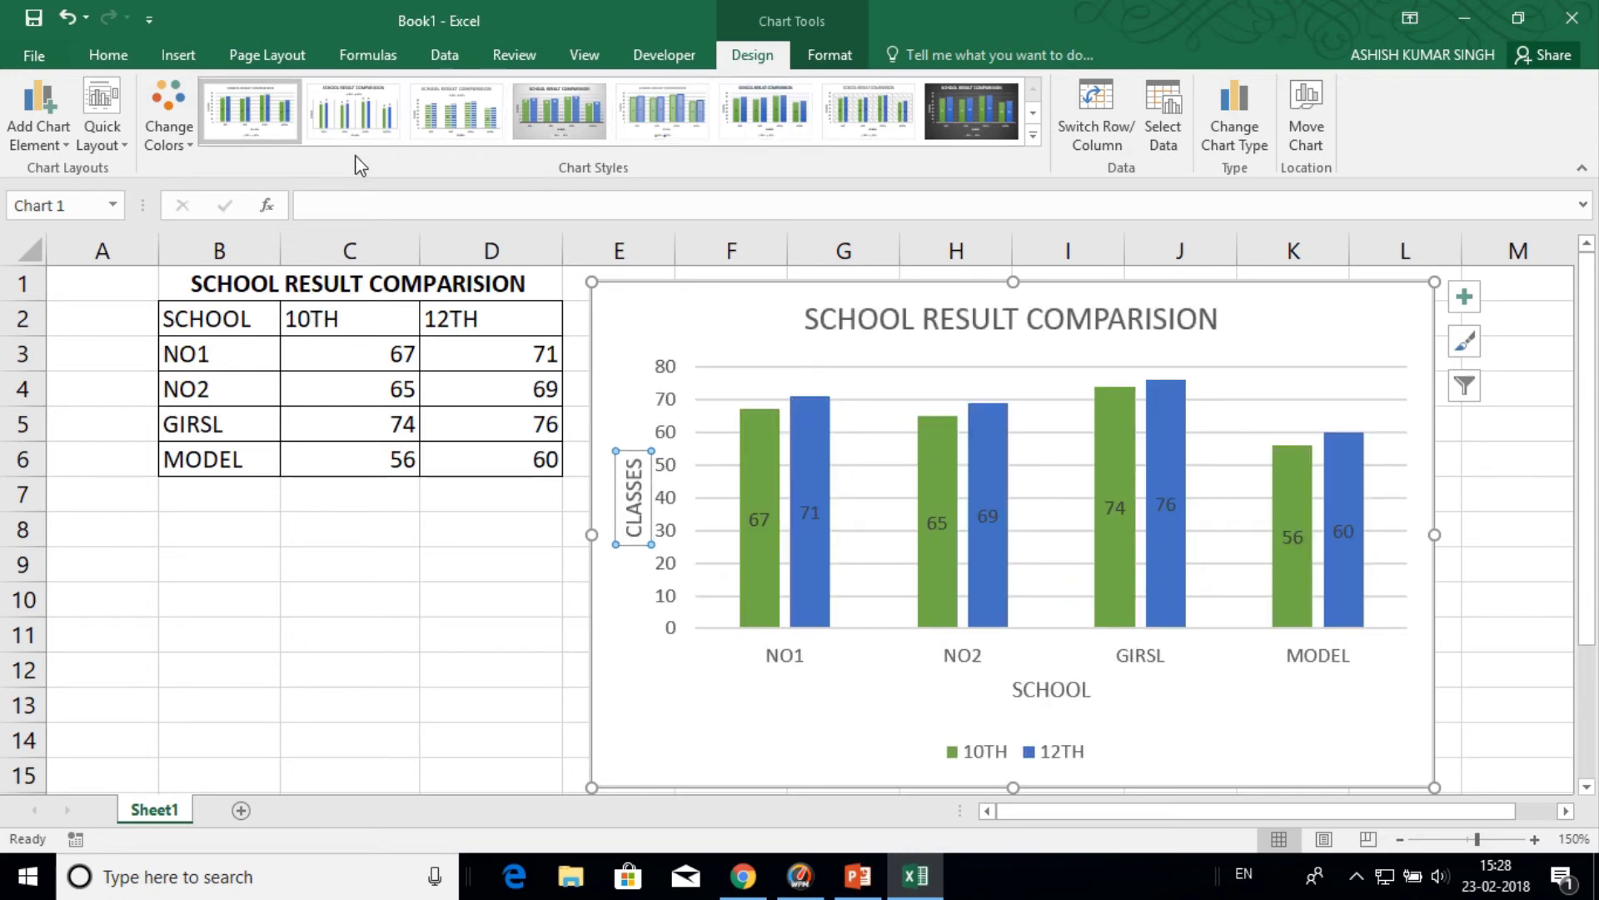
# - Try the grey gradient and dark chart styles, then settle on the white striped-bar Style 3
pyautogui.click(354, 112)
pyautogui.click(470, 121)
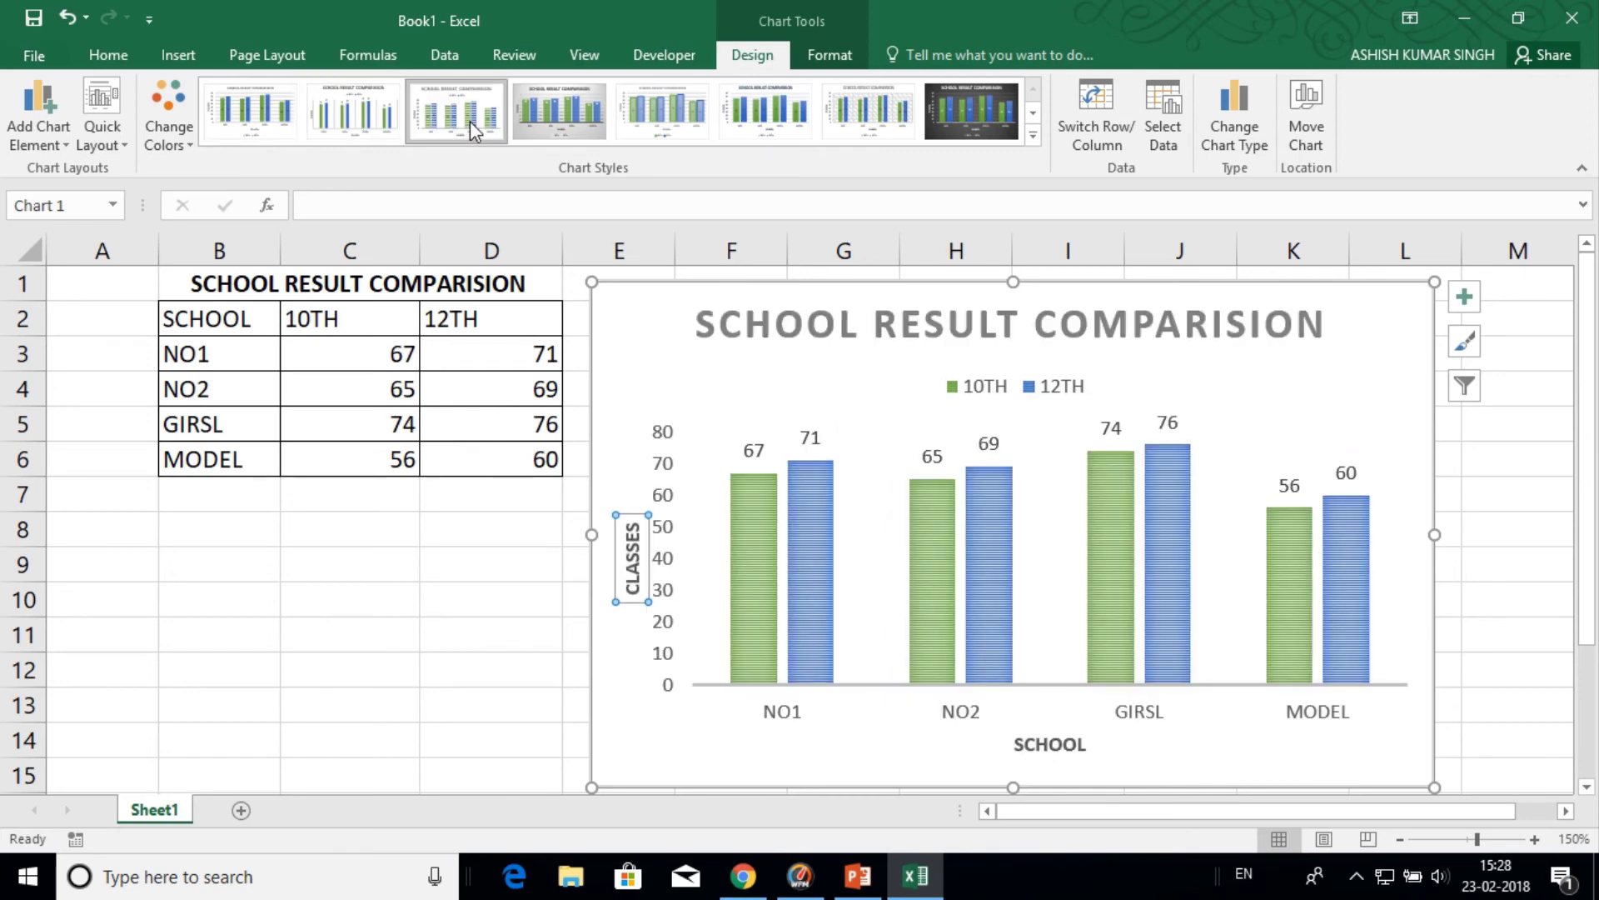
pyautogui.click(551, 113)
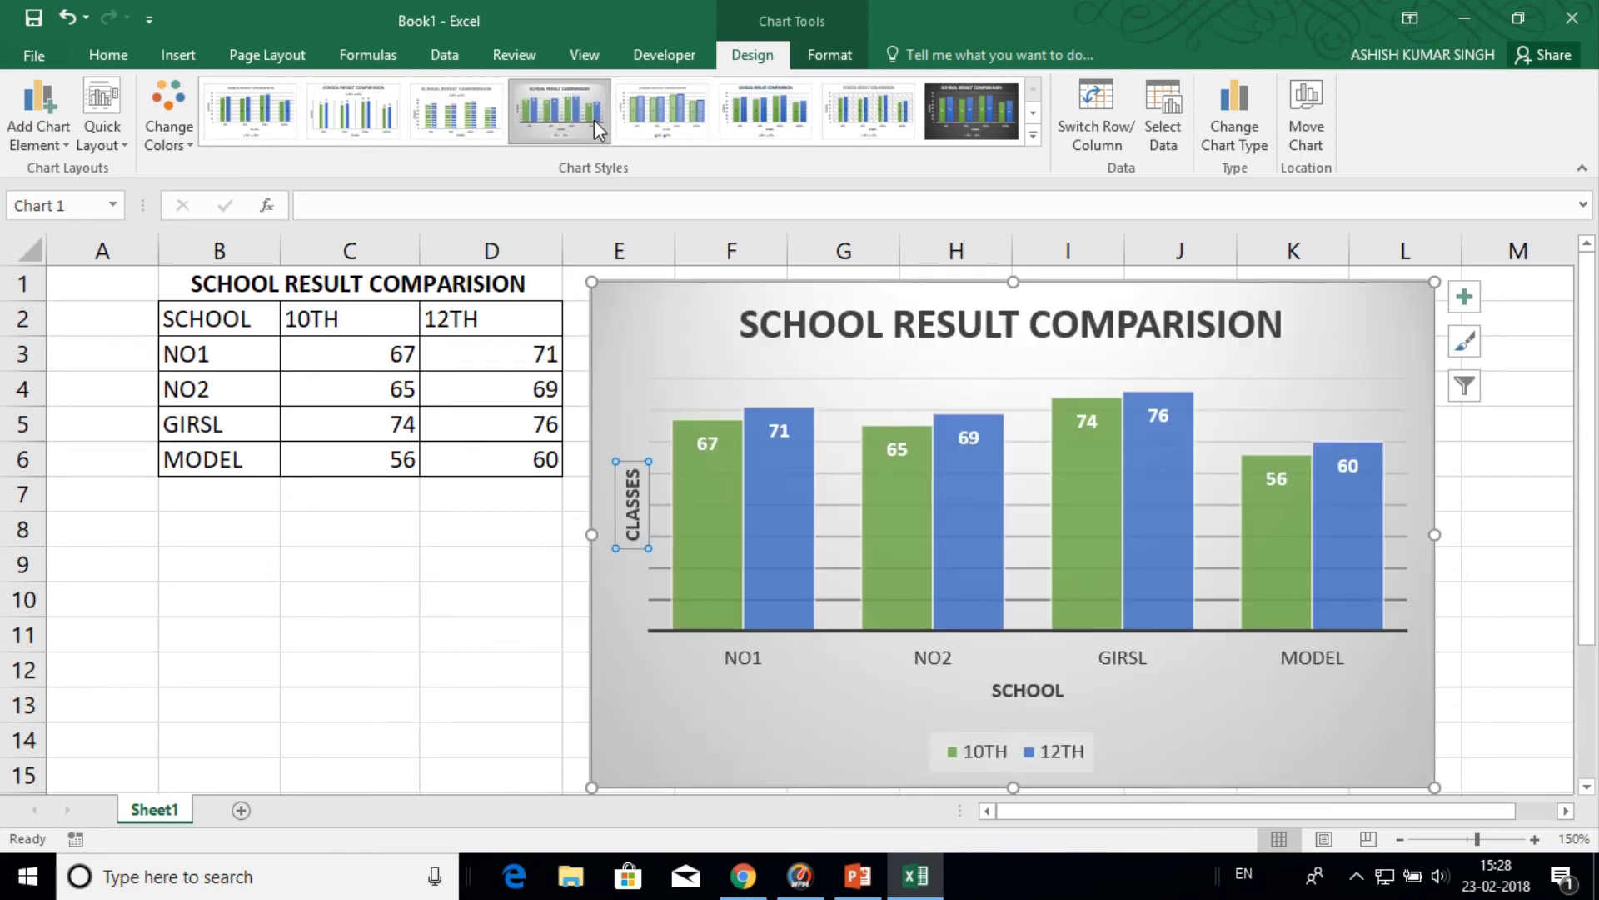
pyautogui.click(657, 118)
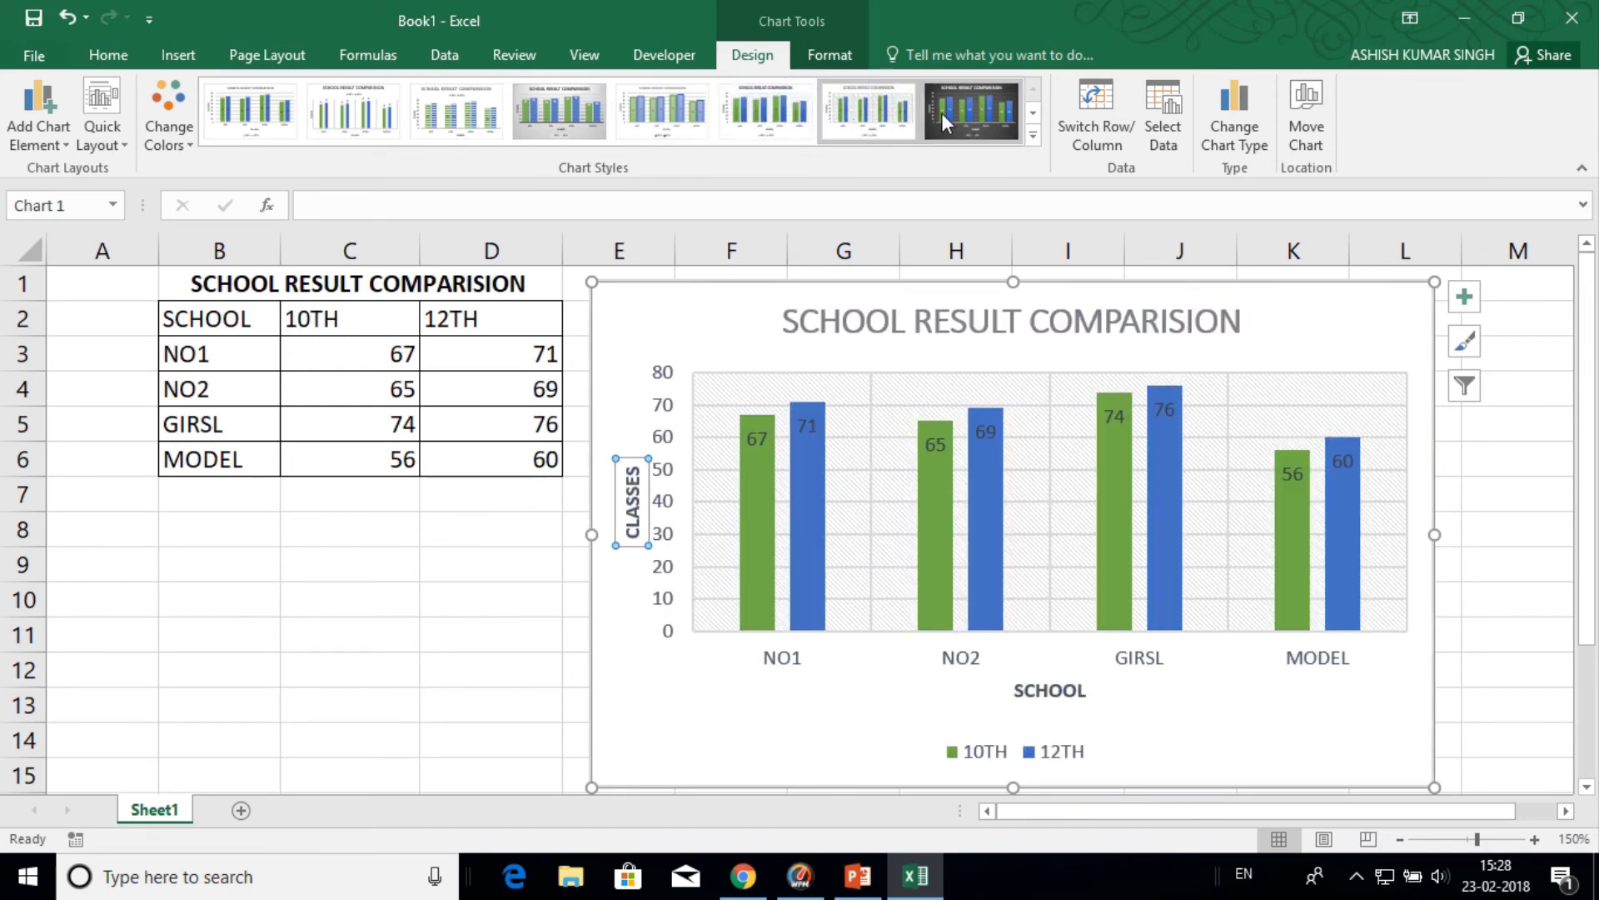
pyautogui.click(966, 113)
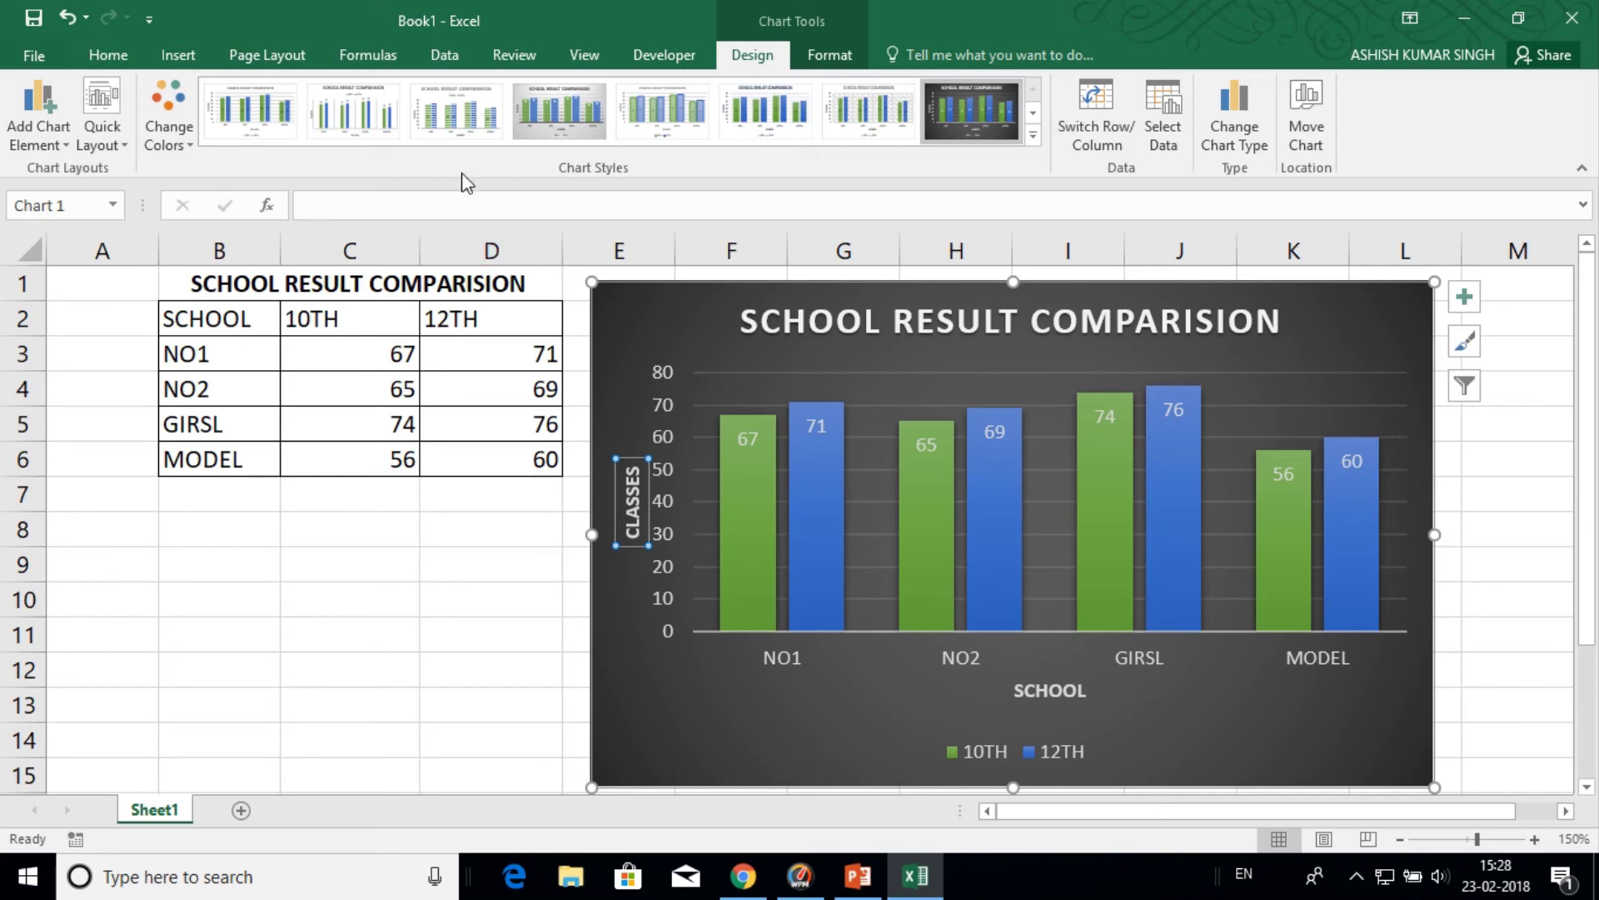
pyautogui.click(449, 125)
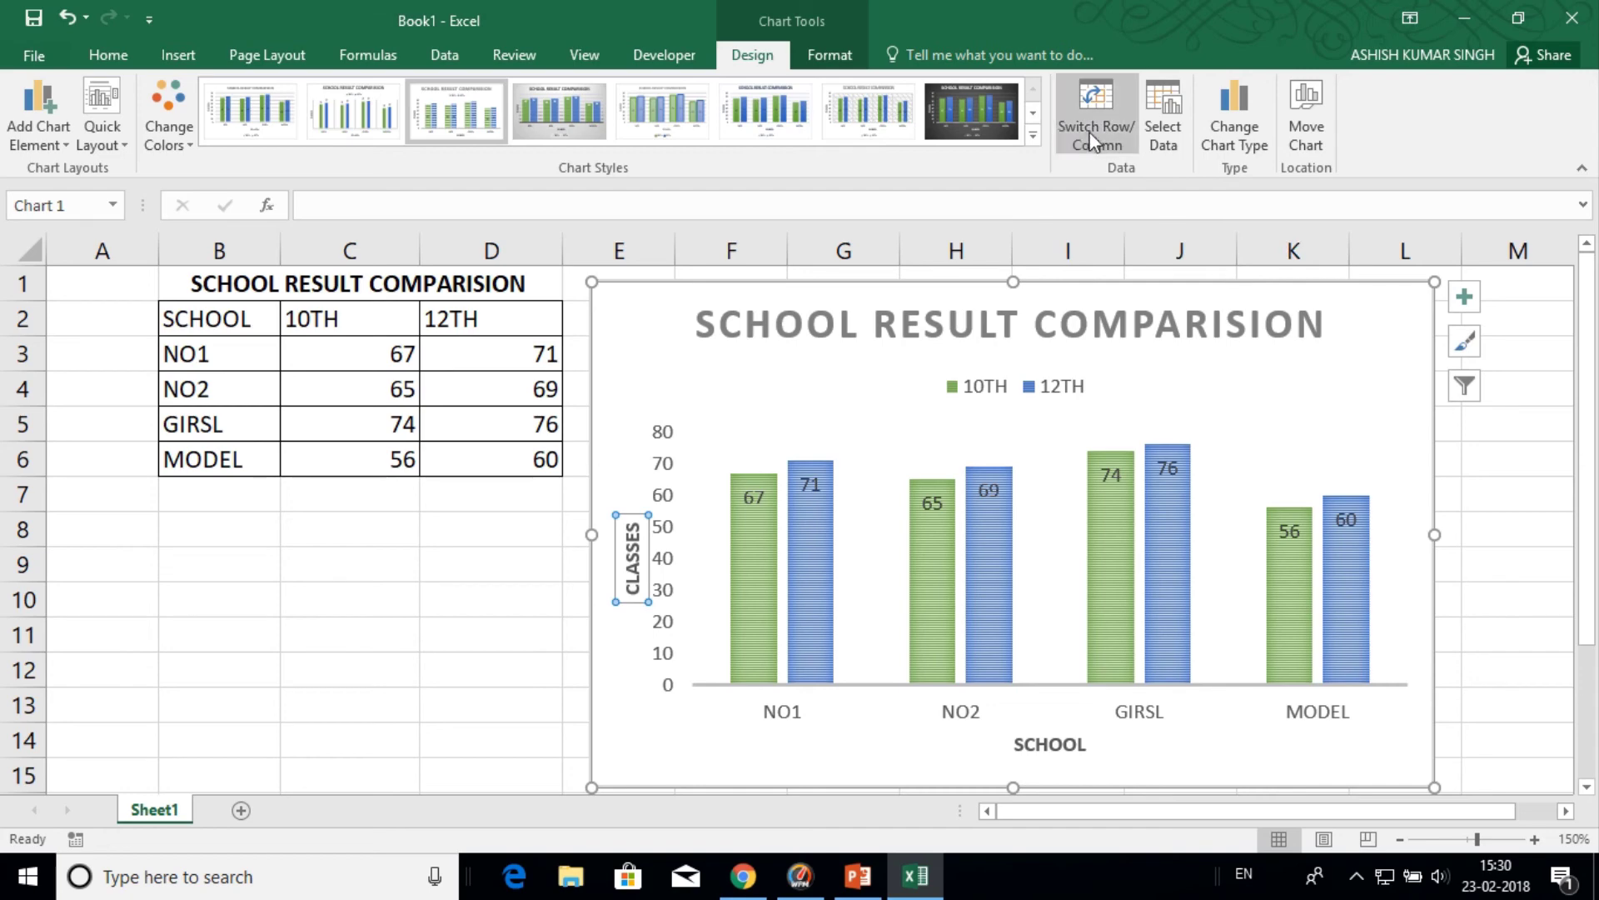
pyautogui.click(1094, 142)
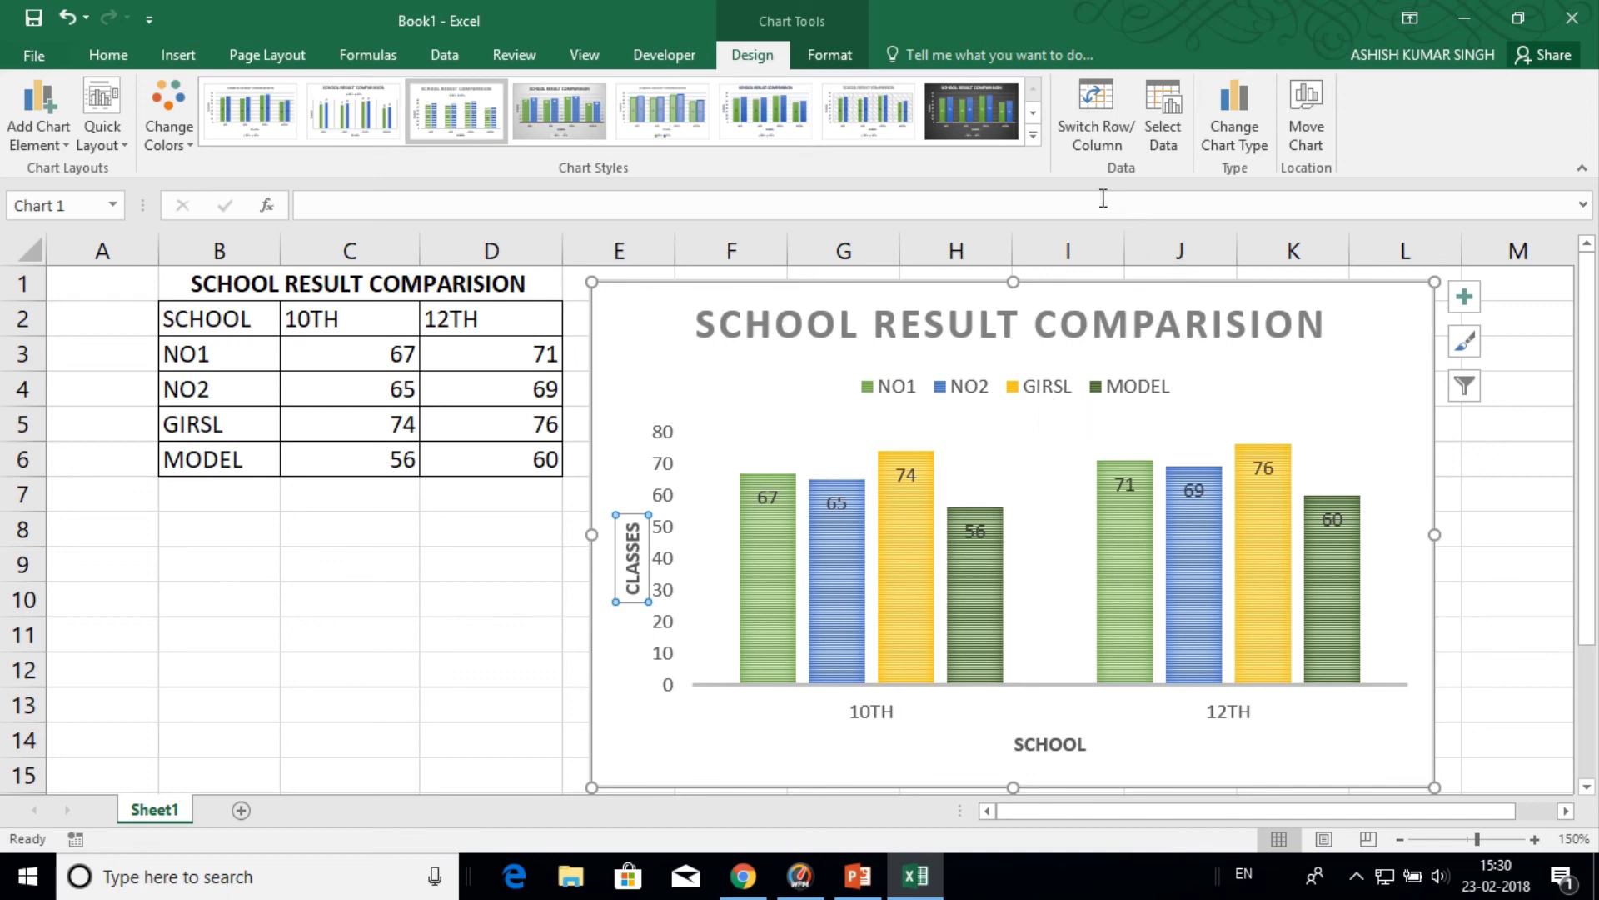
pyautogui.click(1090, 142)
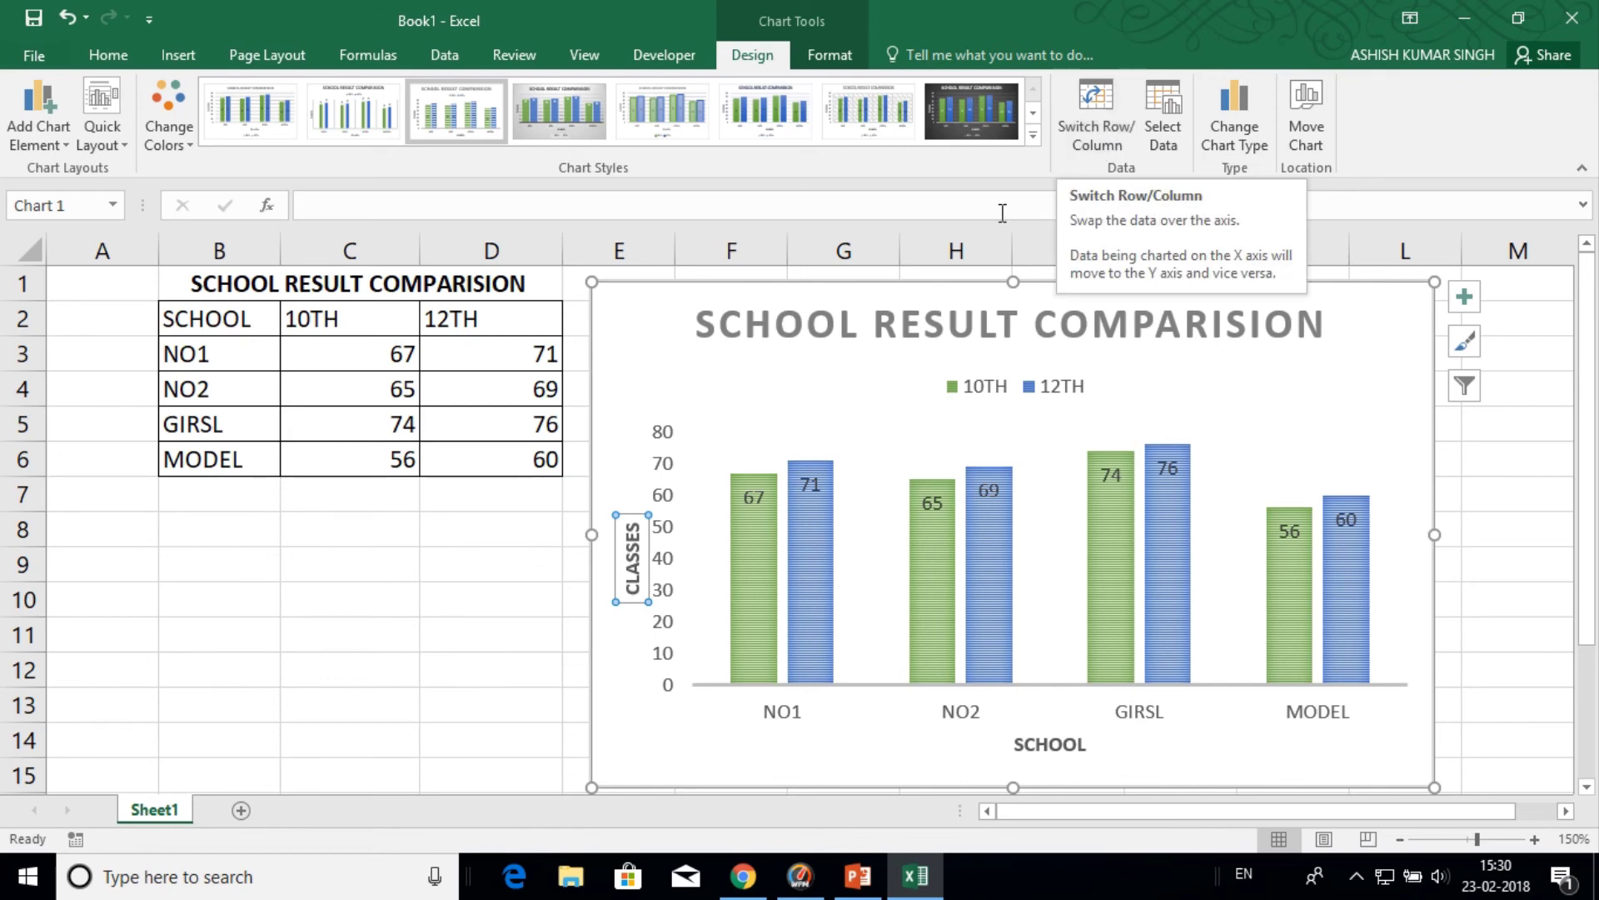
pyautogui.moveTo(800, 2)
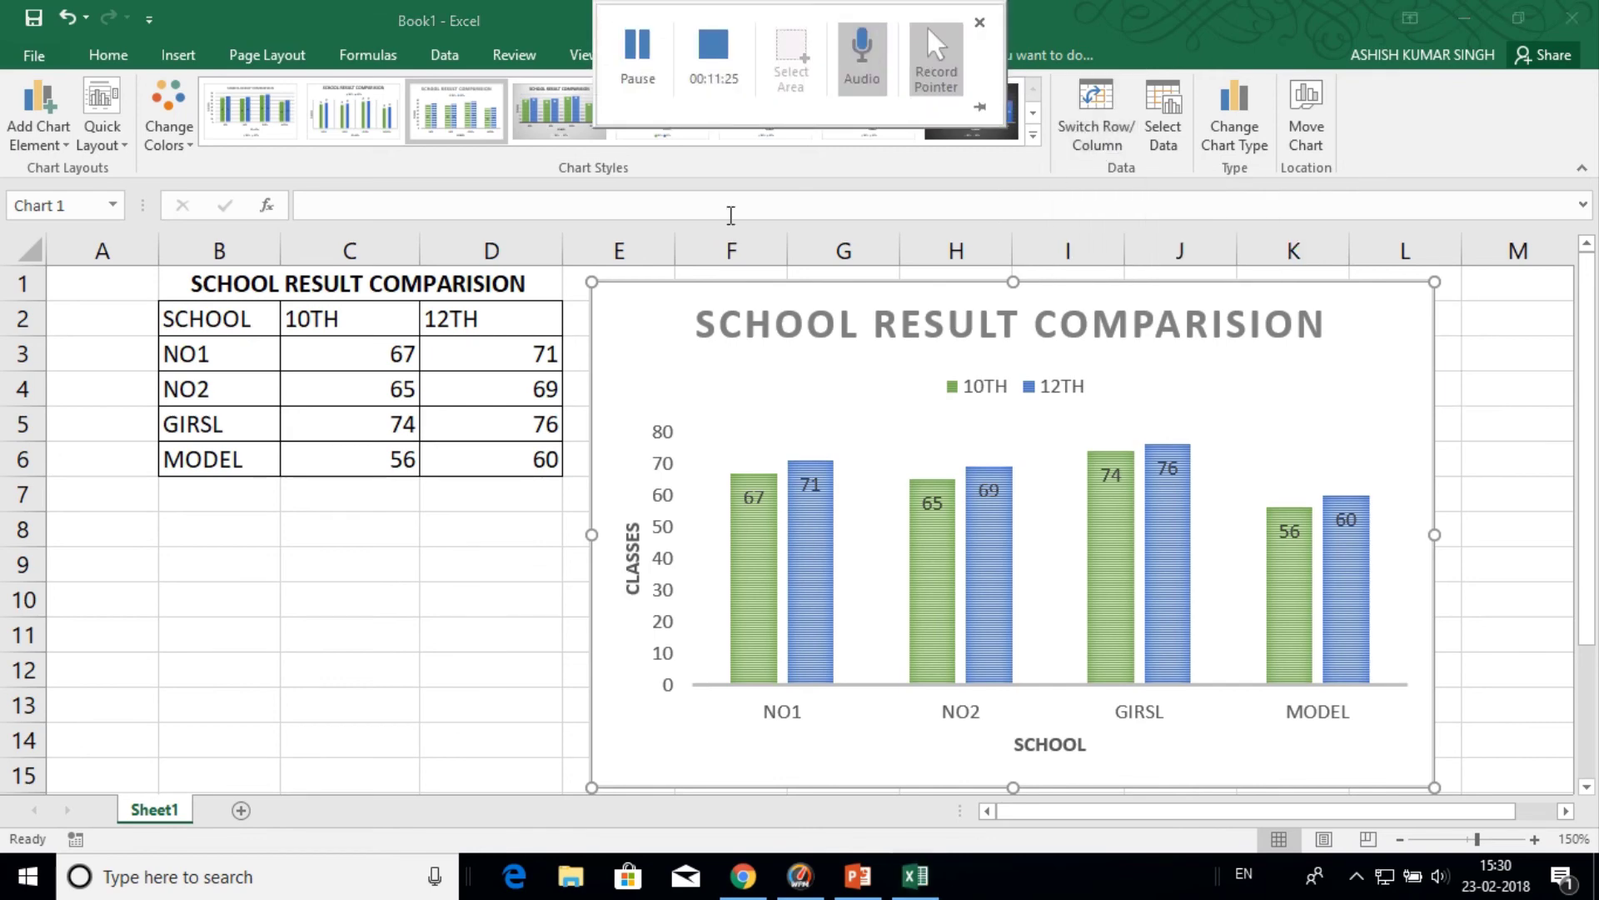
pyautogui.click(1168, 132)
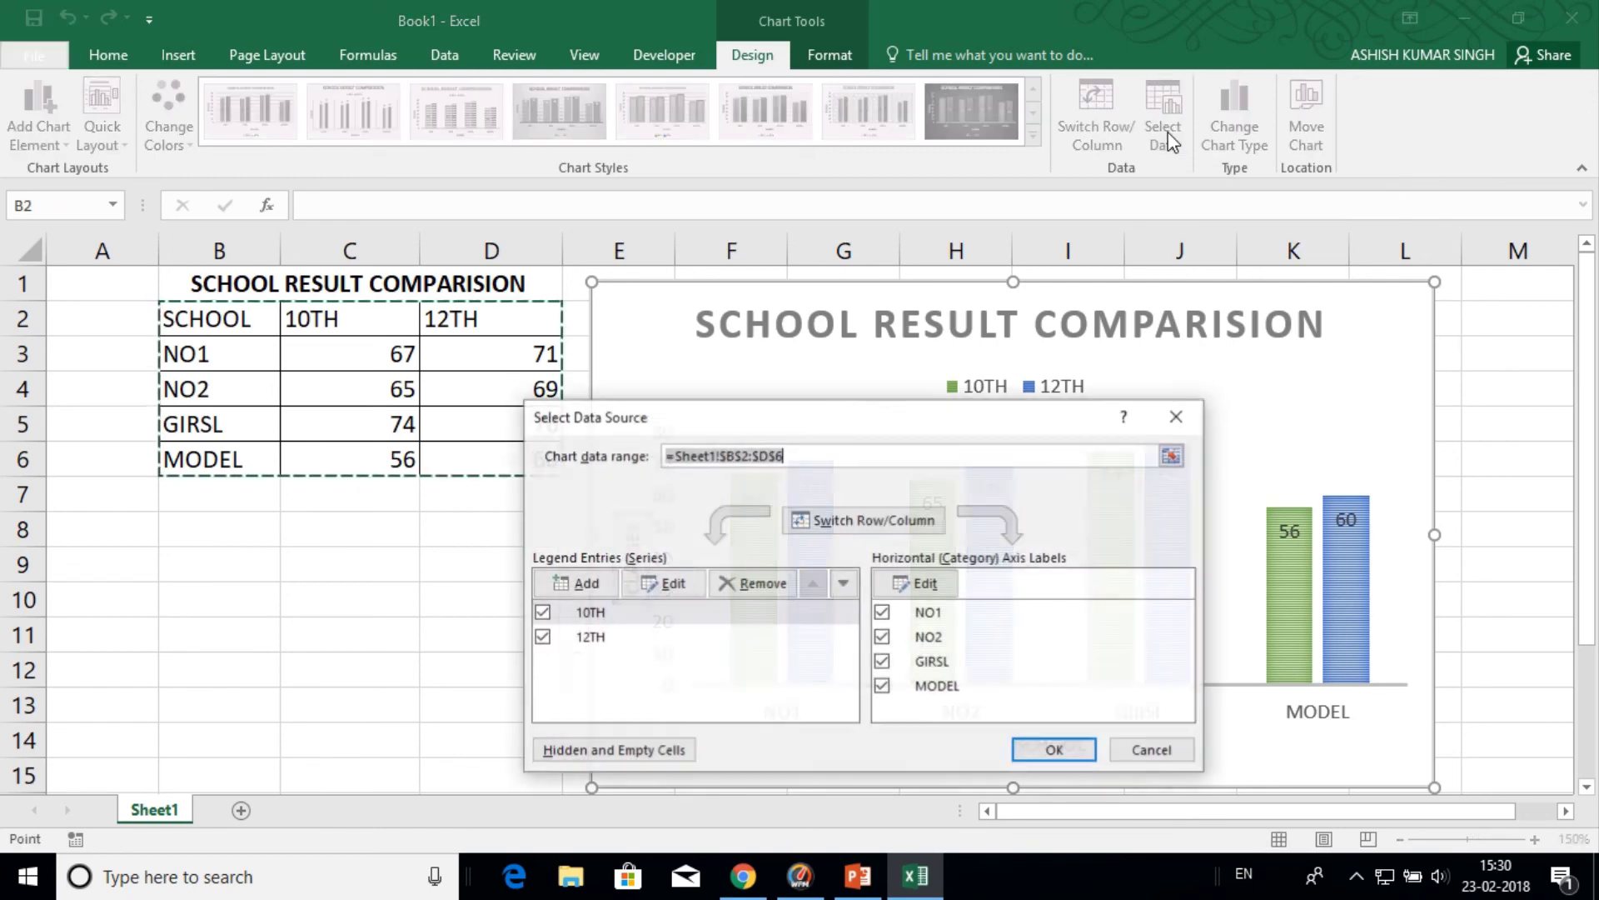
pyautogui.click(883, 662)
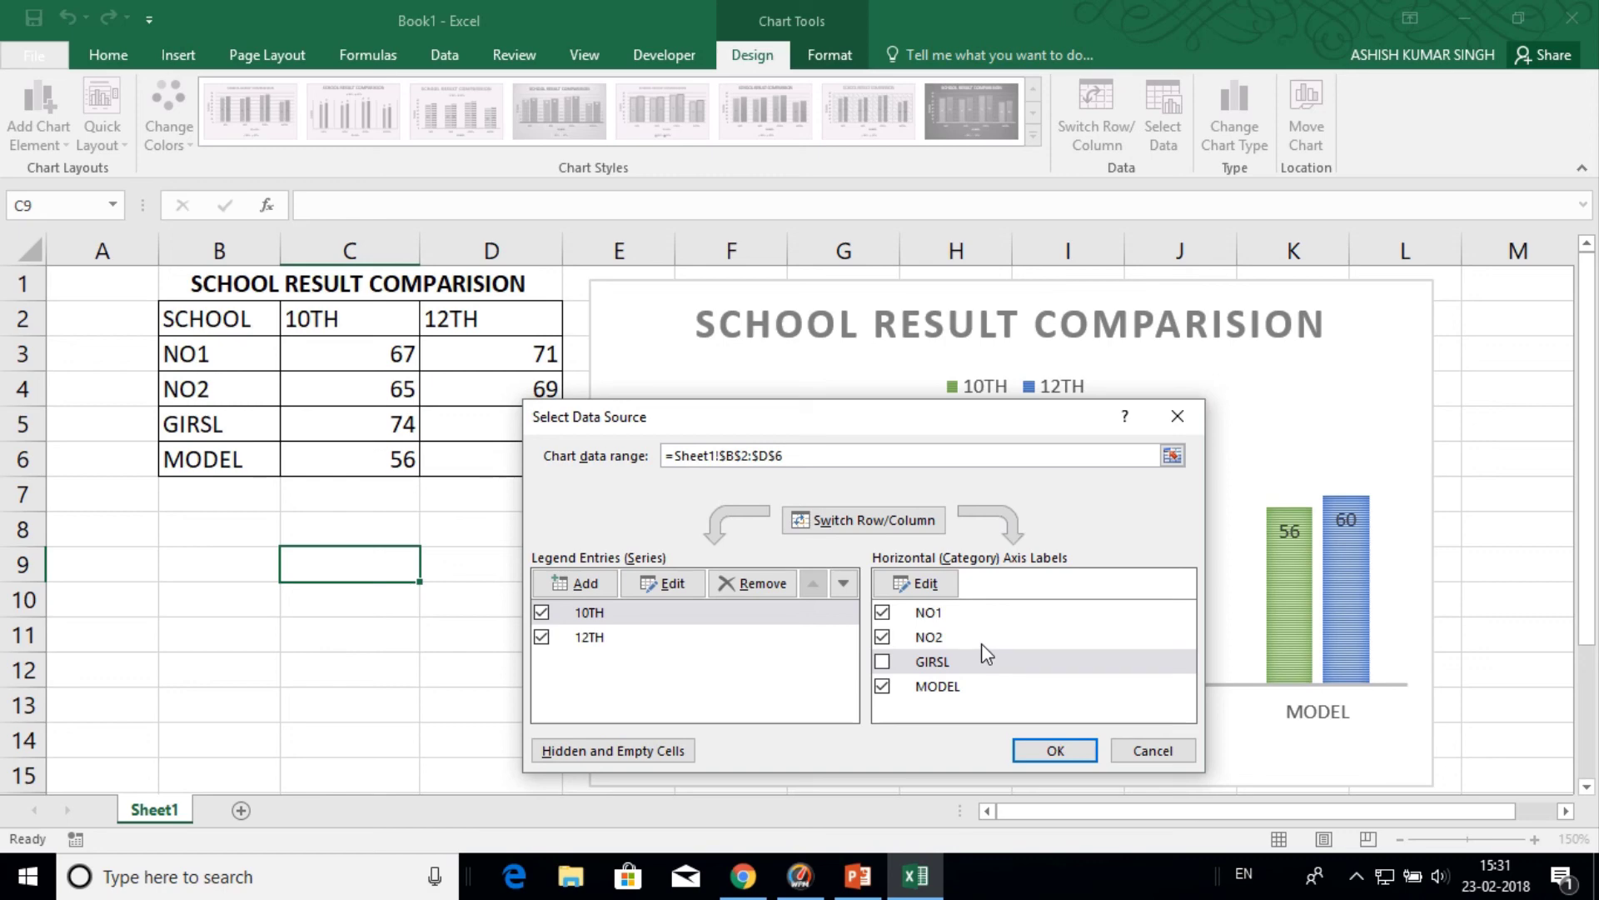
pyautogui.click(1044, 751)
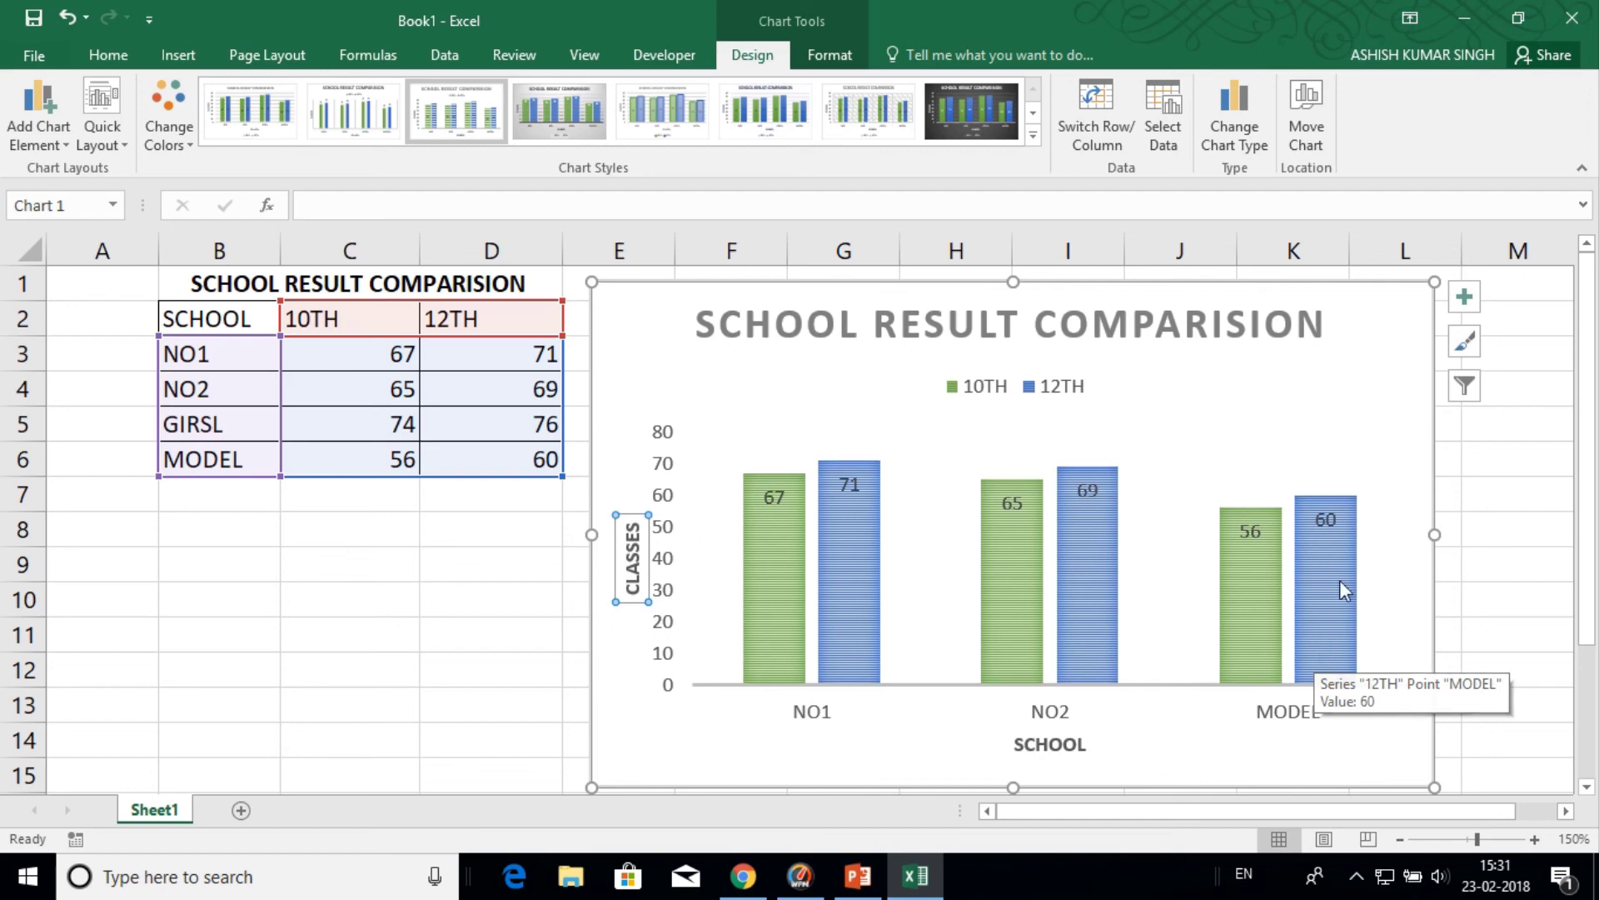
pyautogui.click(1163, 148)
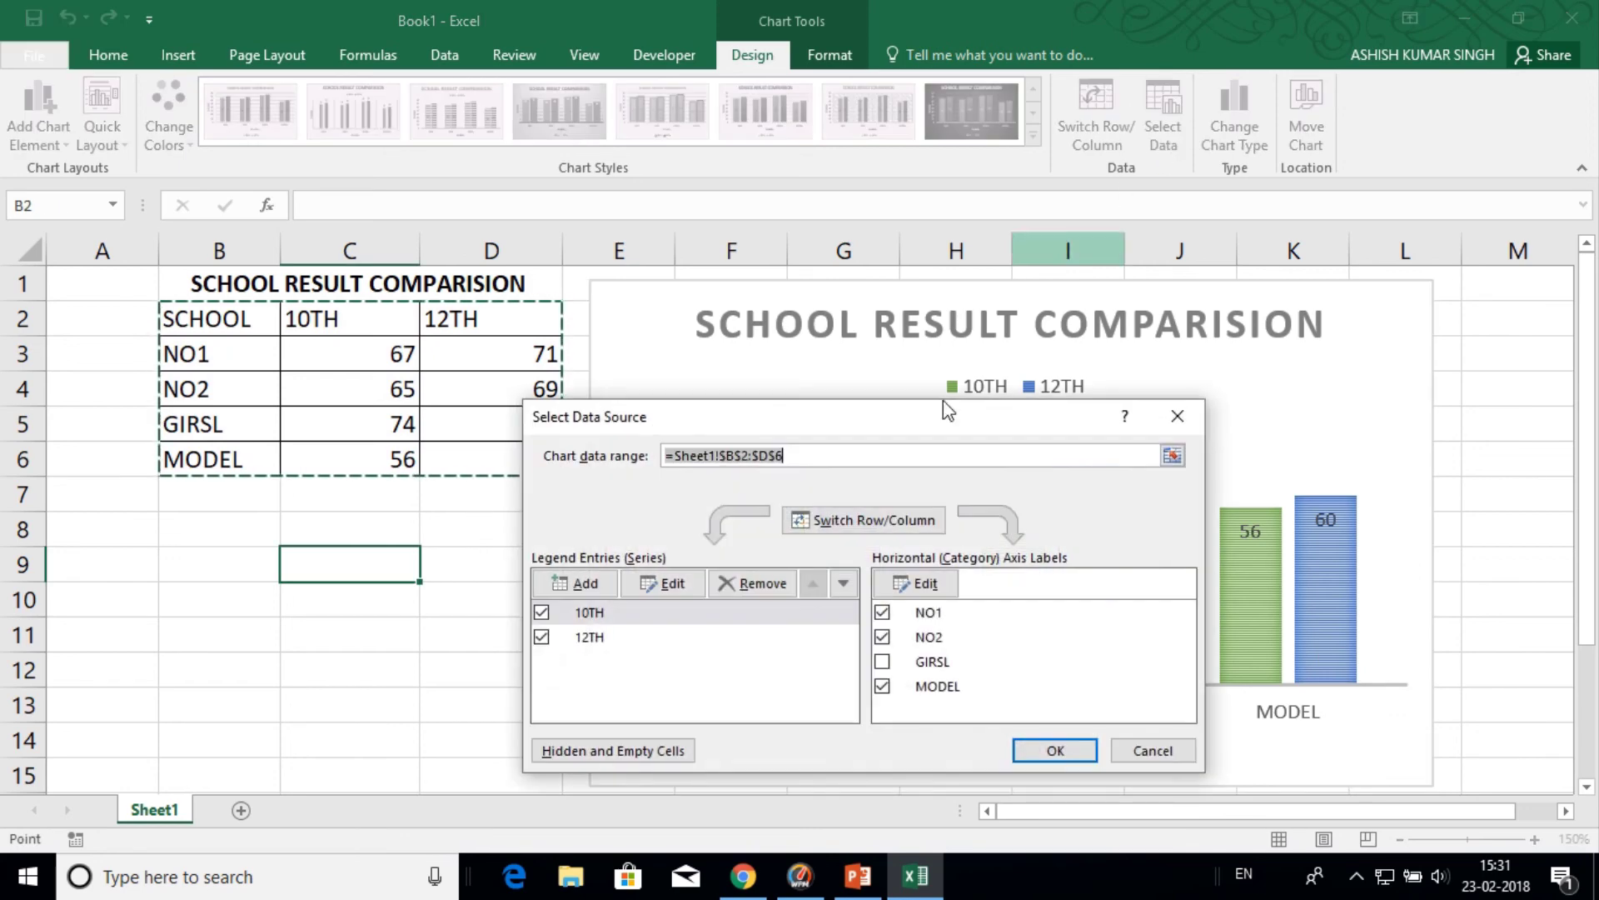
pyautogui.click(881, 662)
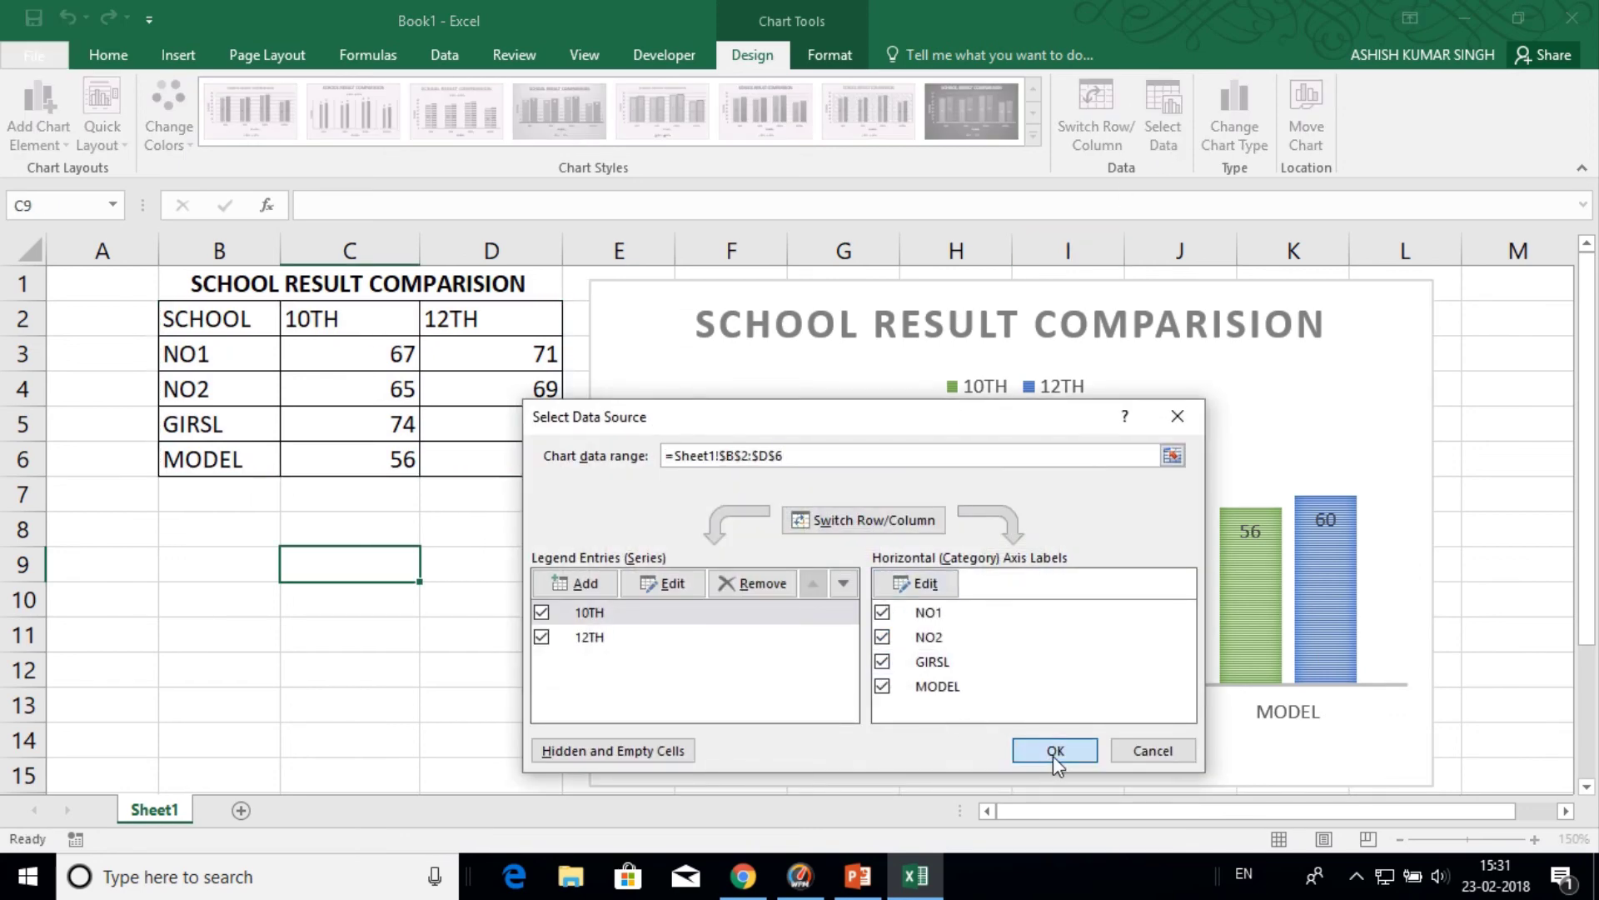
pyautogui.click(1053, 751)
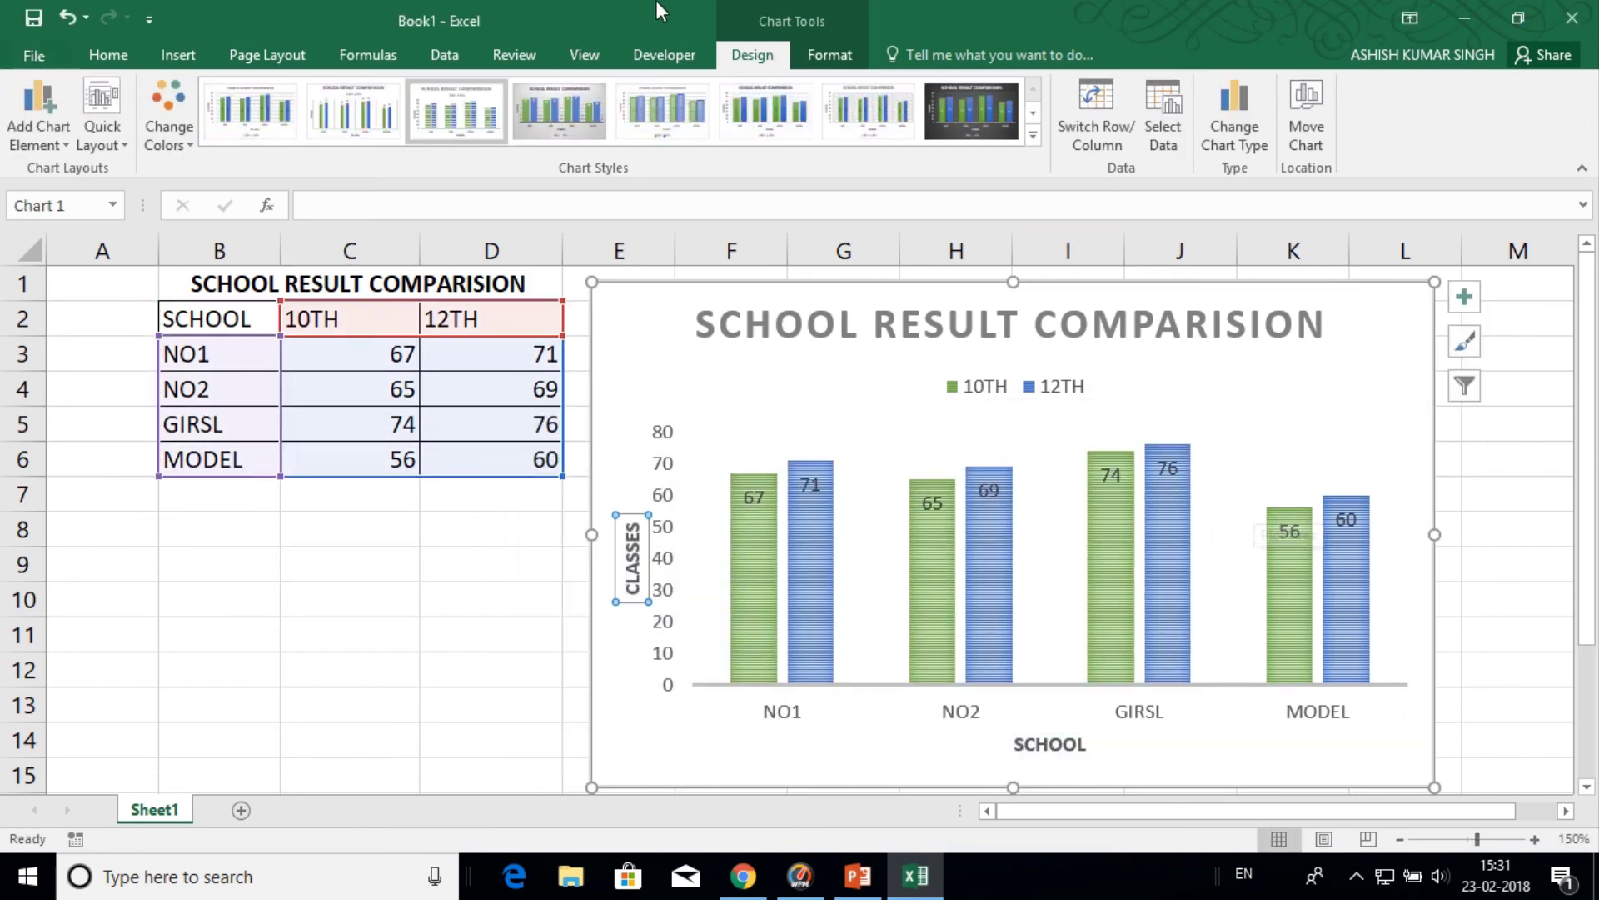
pyautogui.moveTo(656, 10)
pyautogui.click(646, 68)
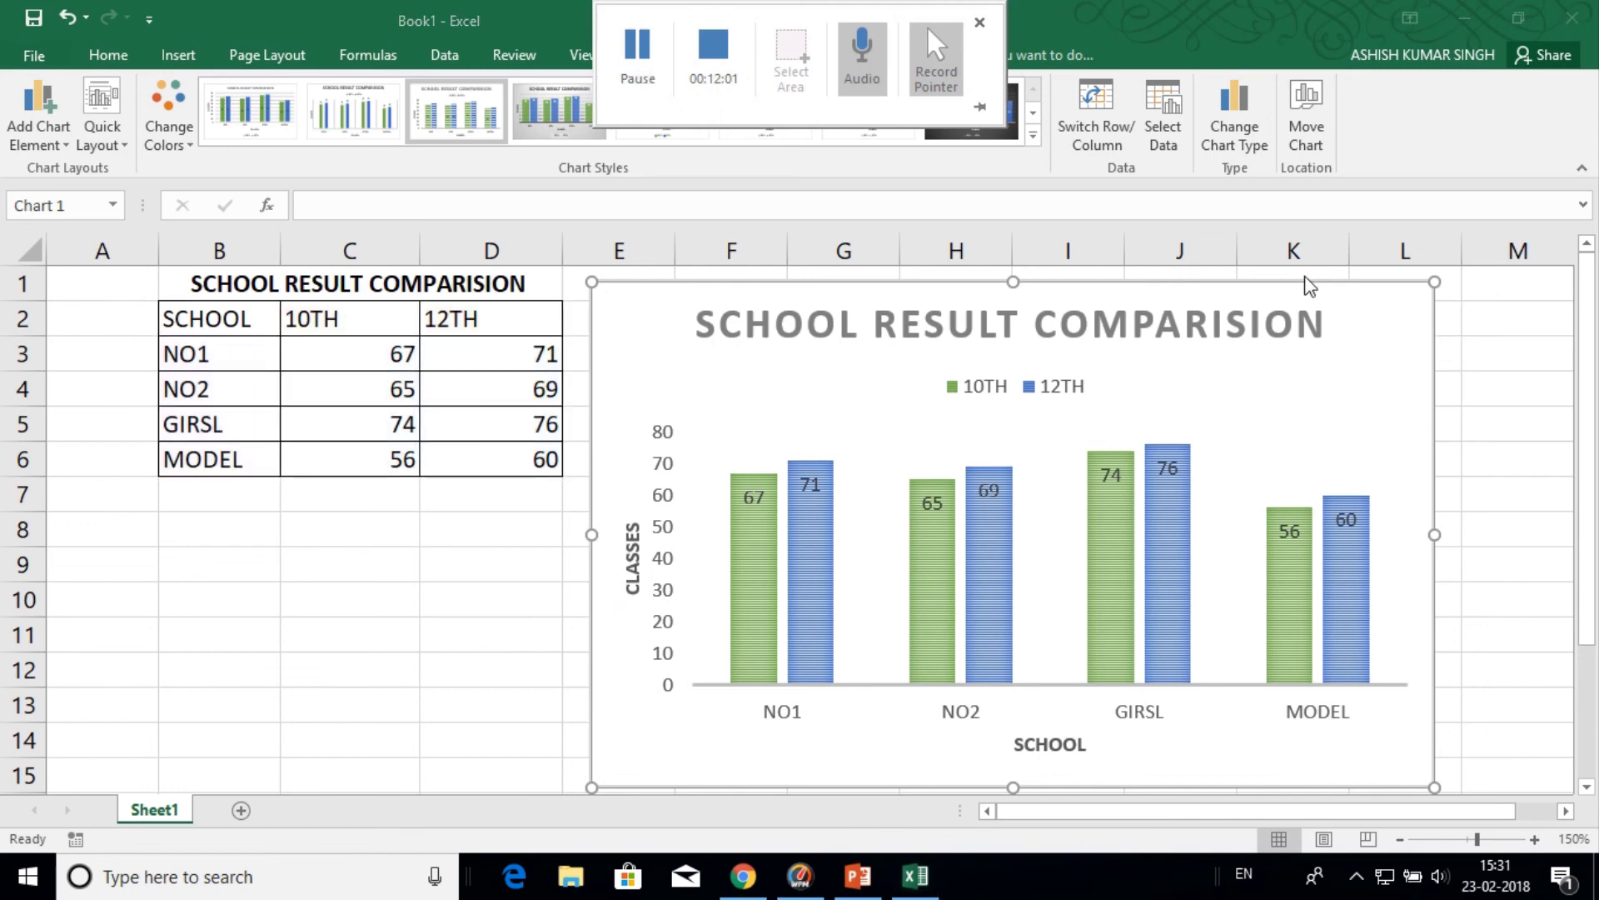
pyautogui.click(1241, 149)
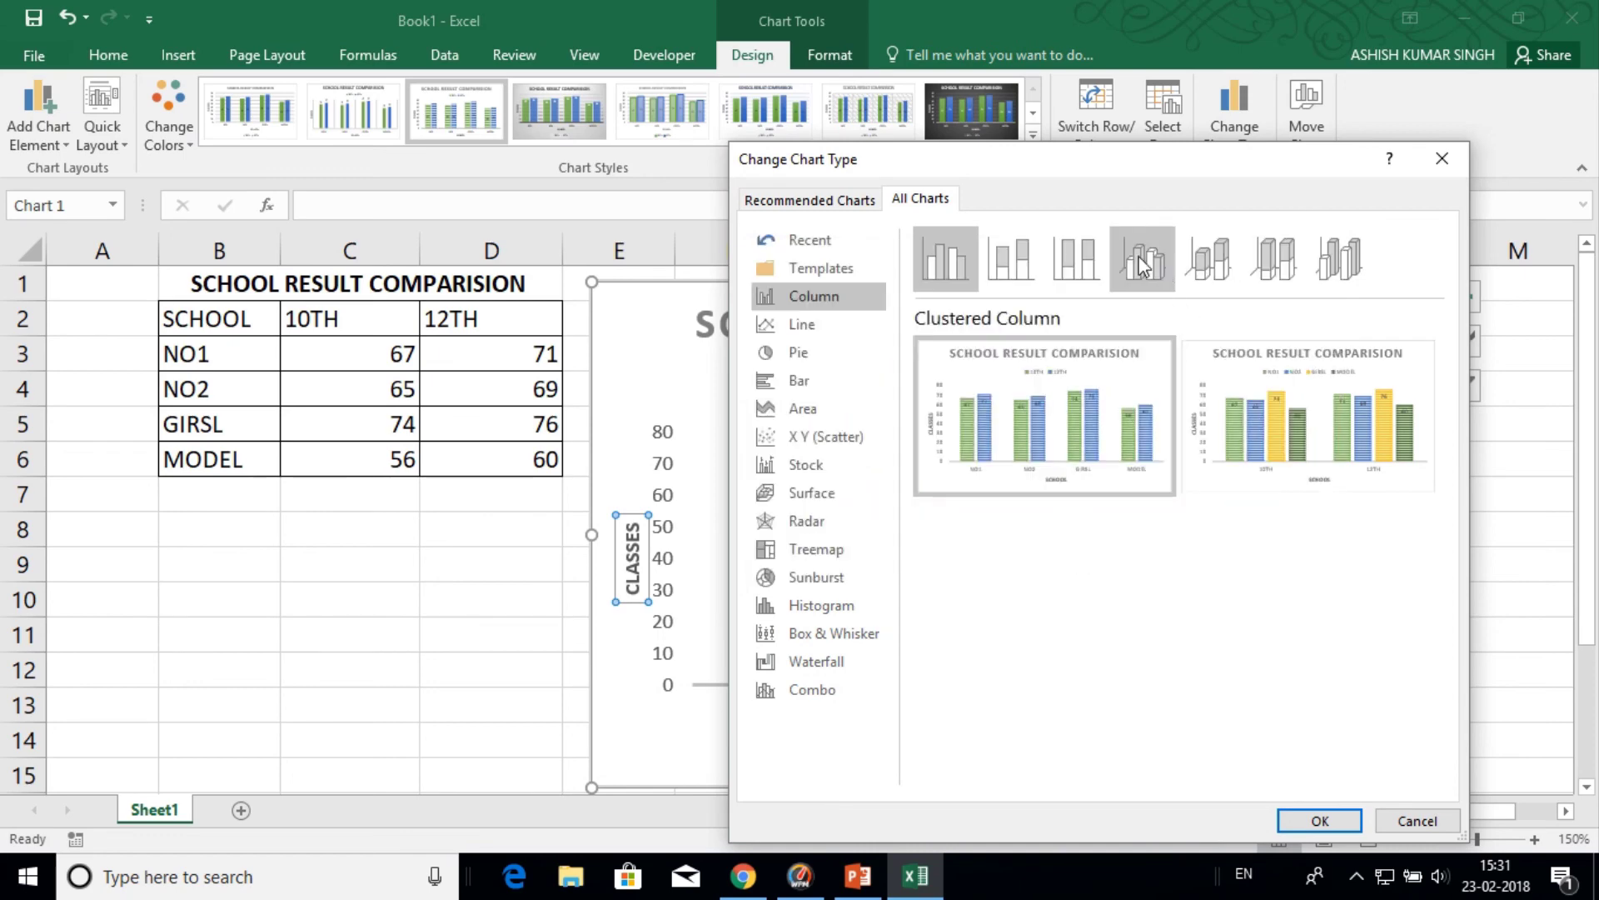
# - Preview 3-D Clustered Column, switch the chart to Line, then undo back to clustered columns
pyautogui.click(1144, 265)
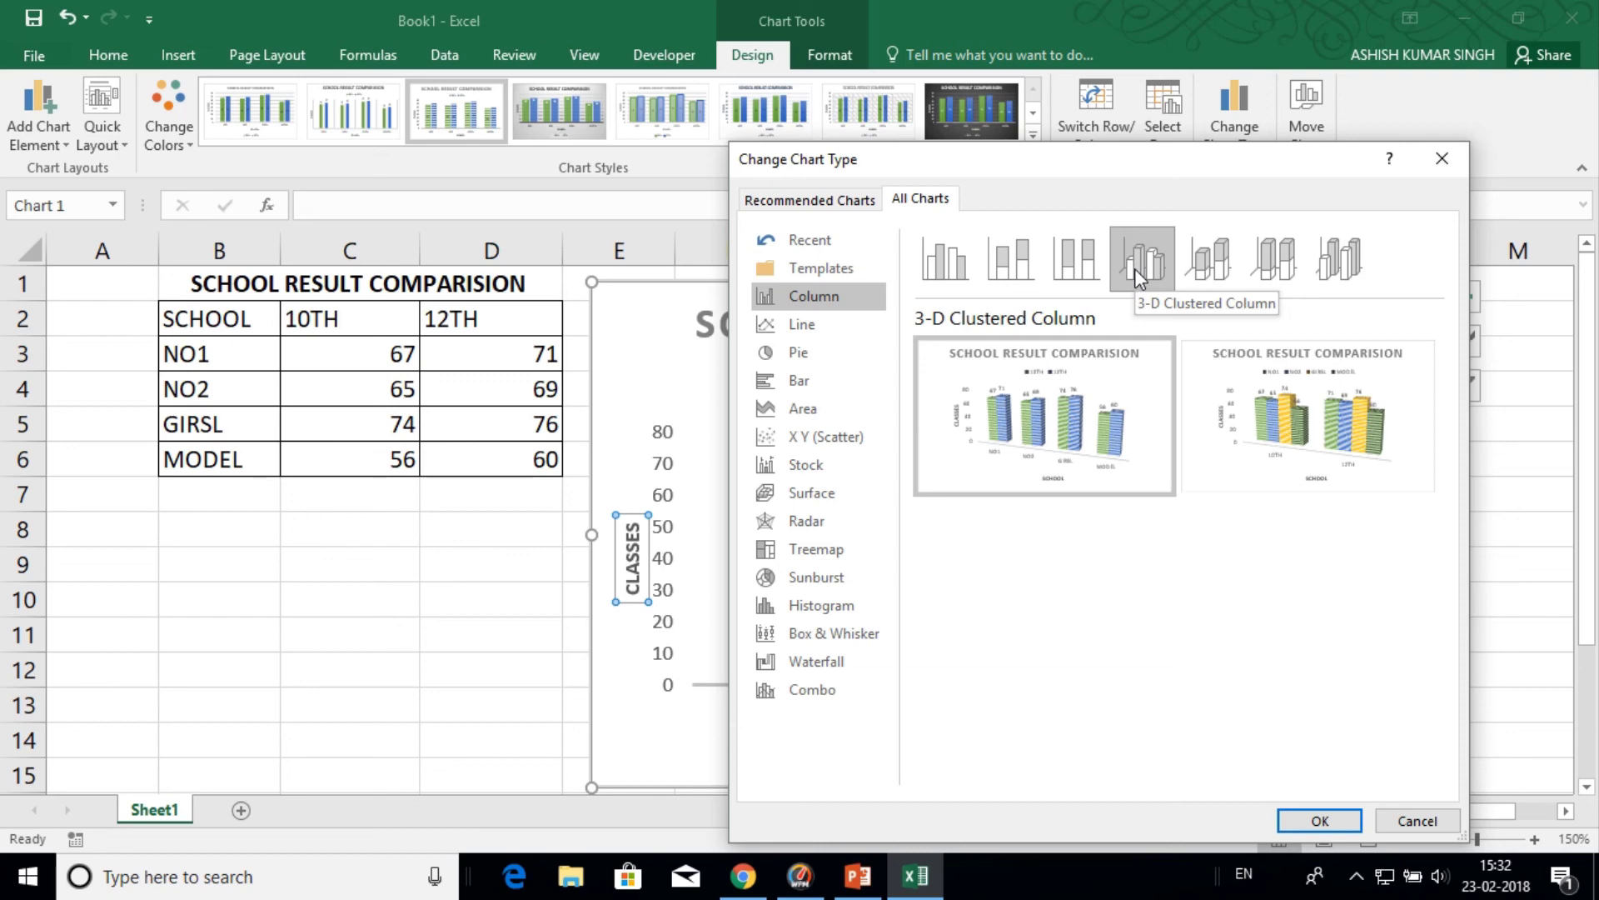
pyautogui.click(805, 325)
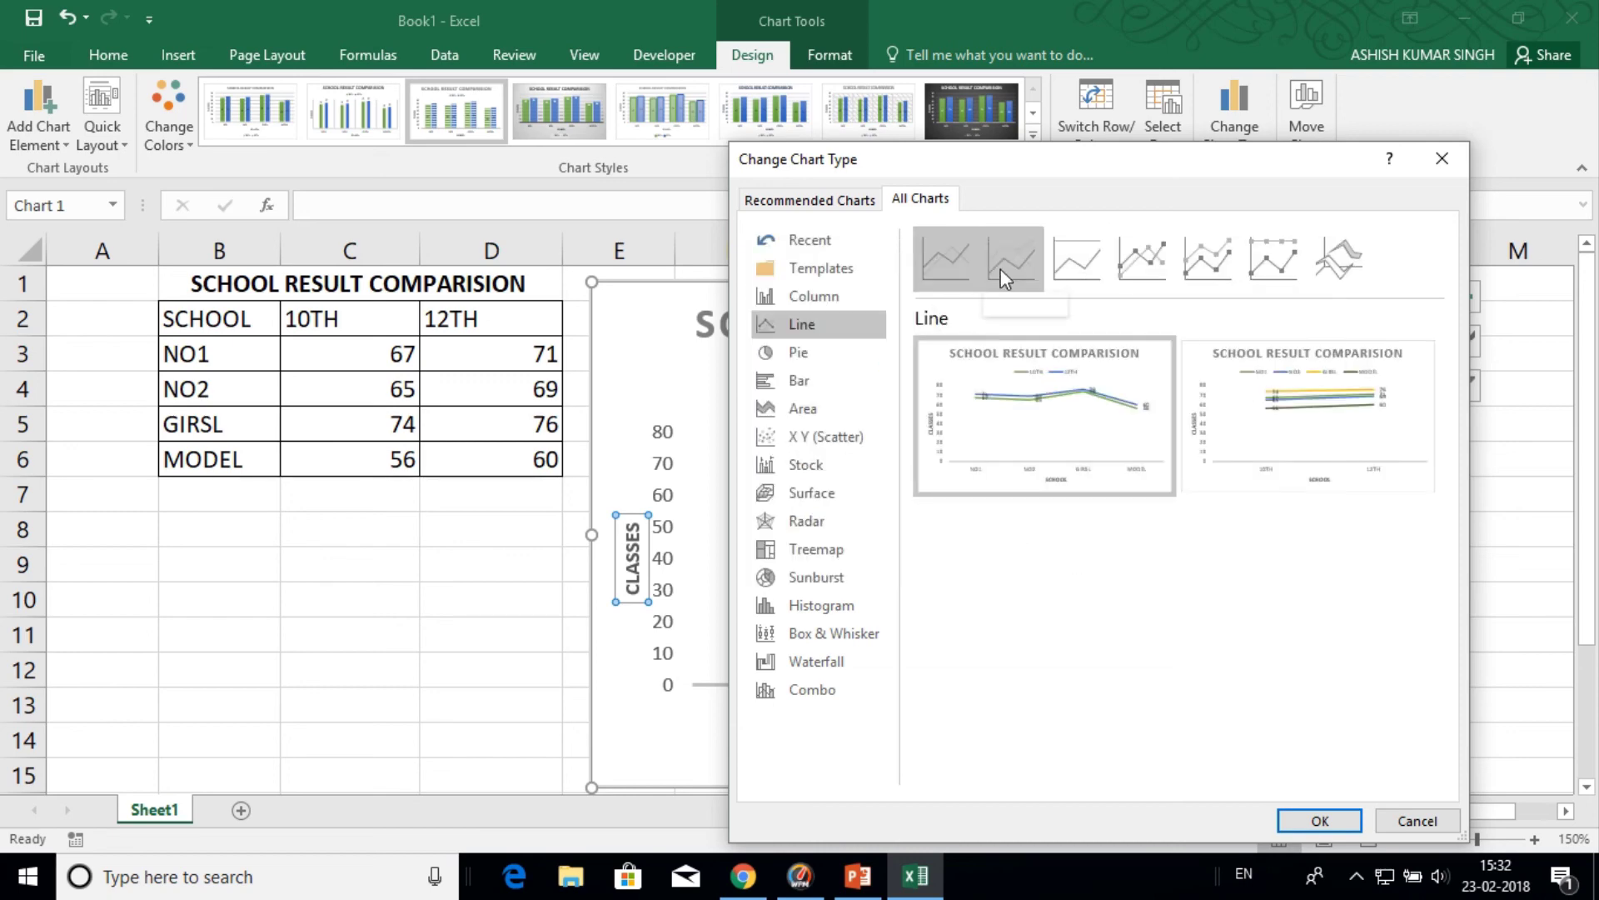
pyautogui.click(1299, 821)
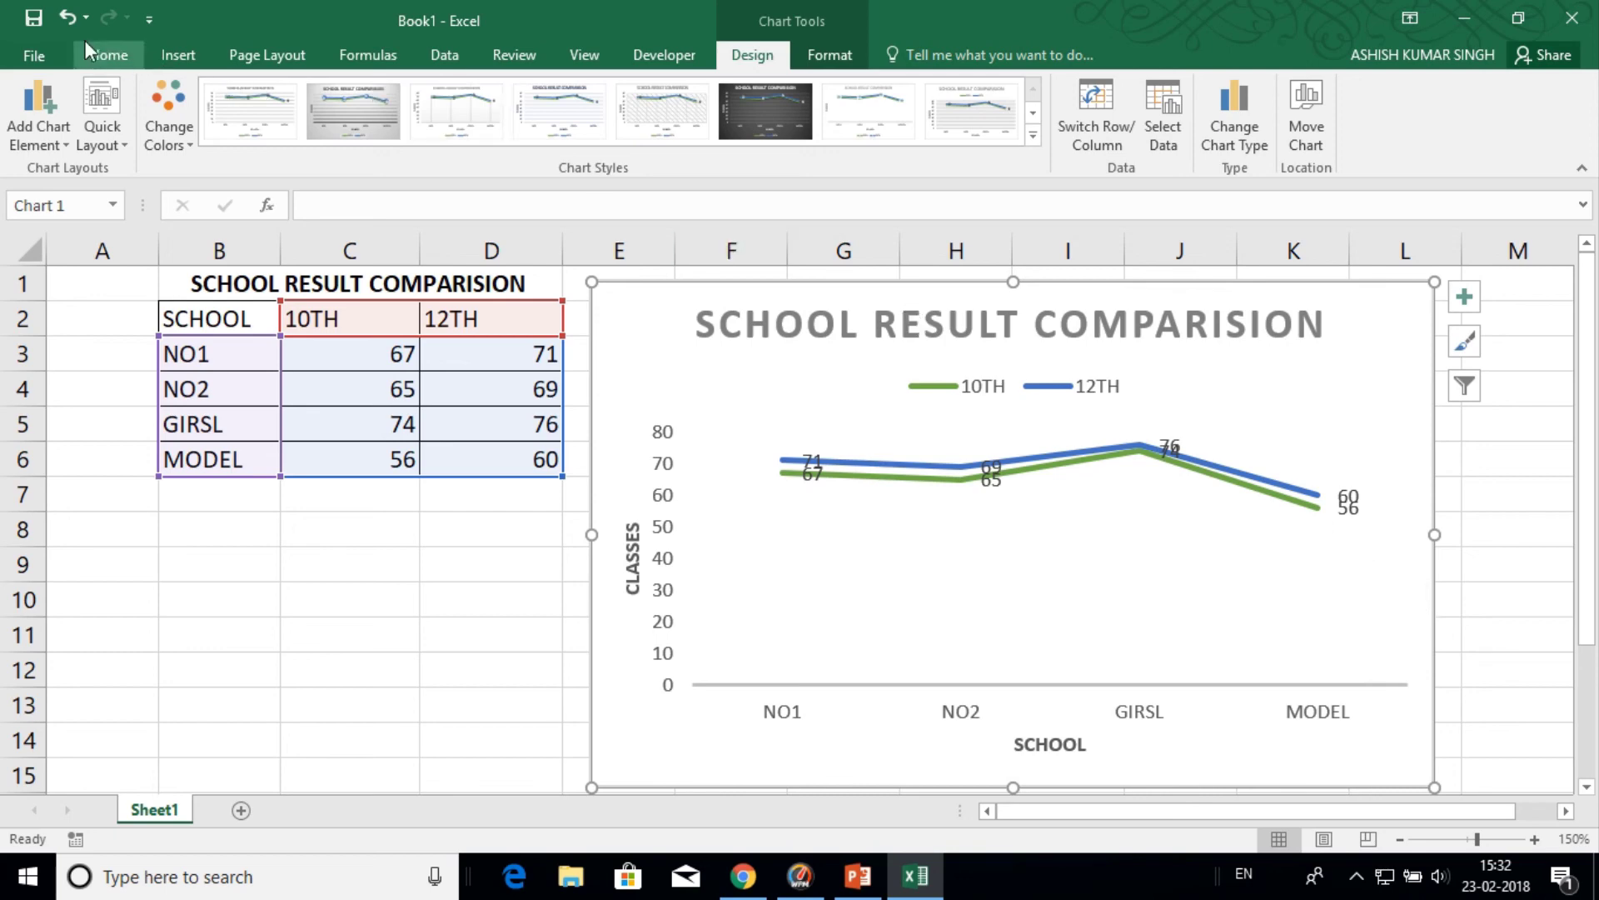
pyautogui.click(67, 18)
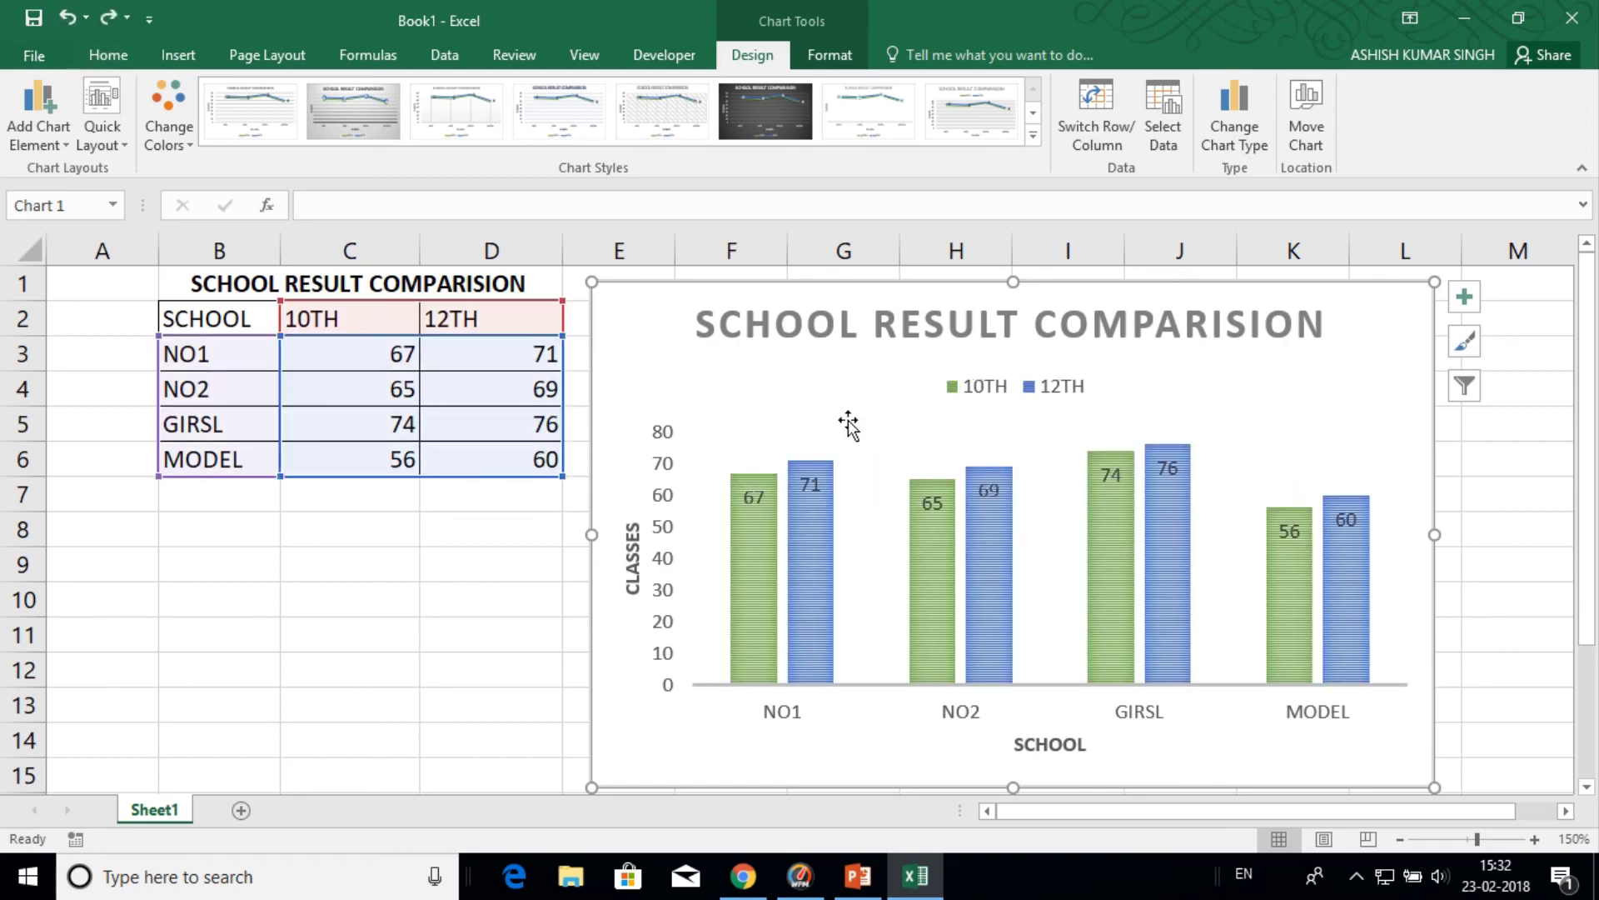